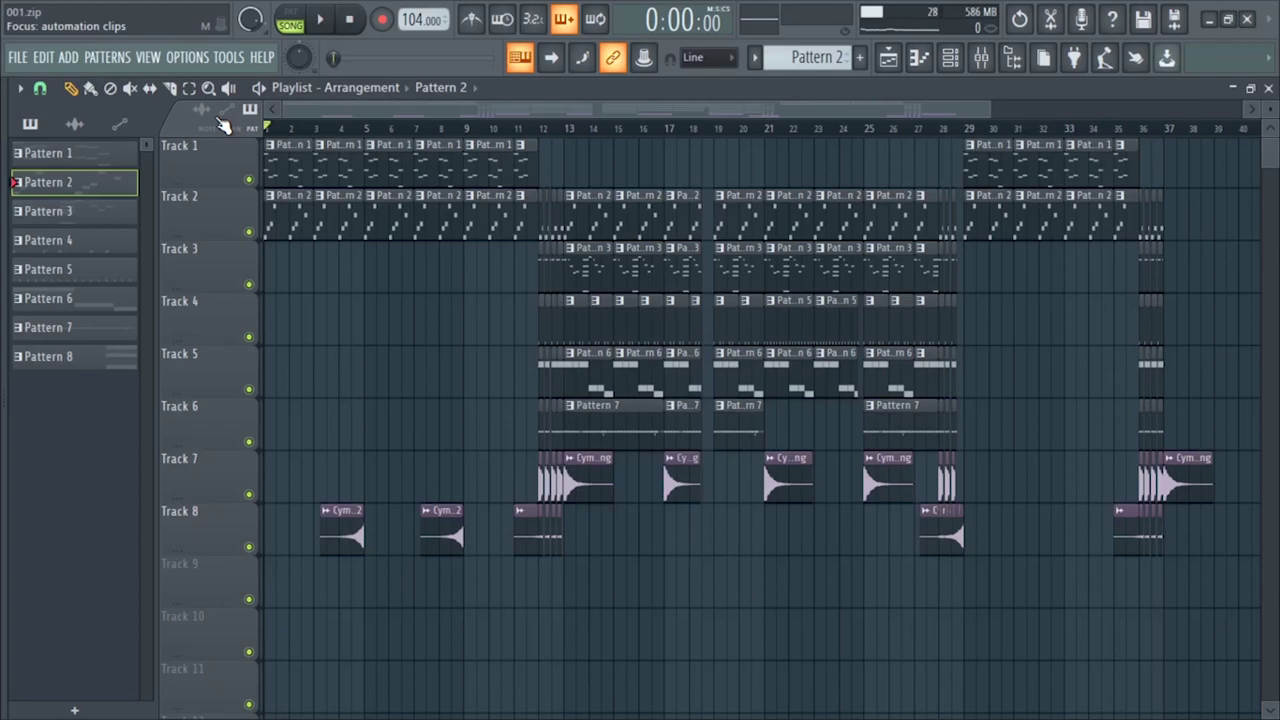
Step: Select bars 1 to 4 of the playlist arrangement and play back the intro section
drag(268, 128, 365, 150)
key(space)
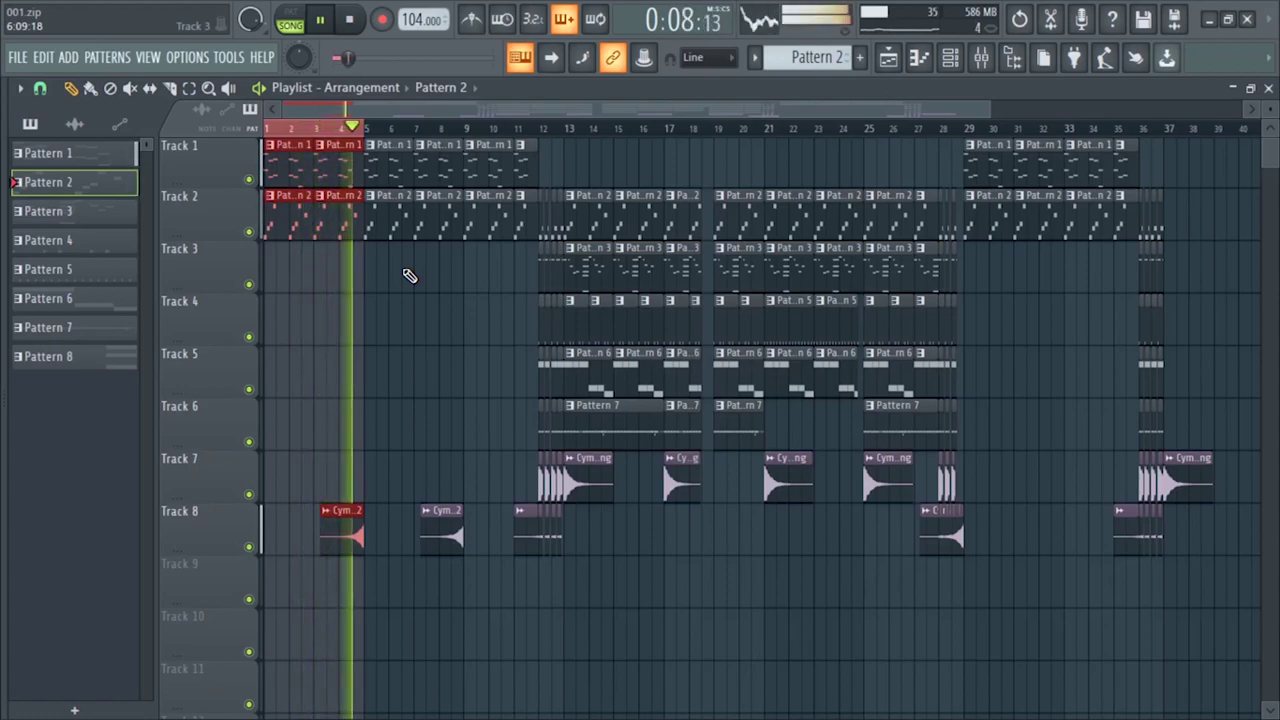
key(space)
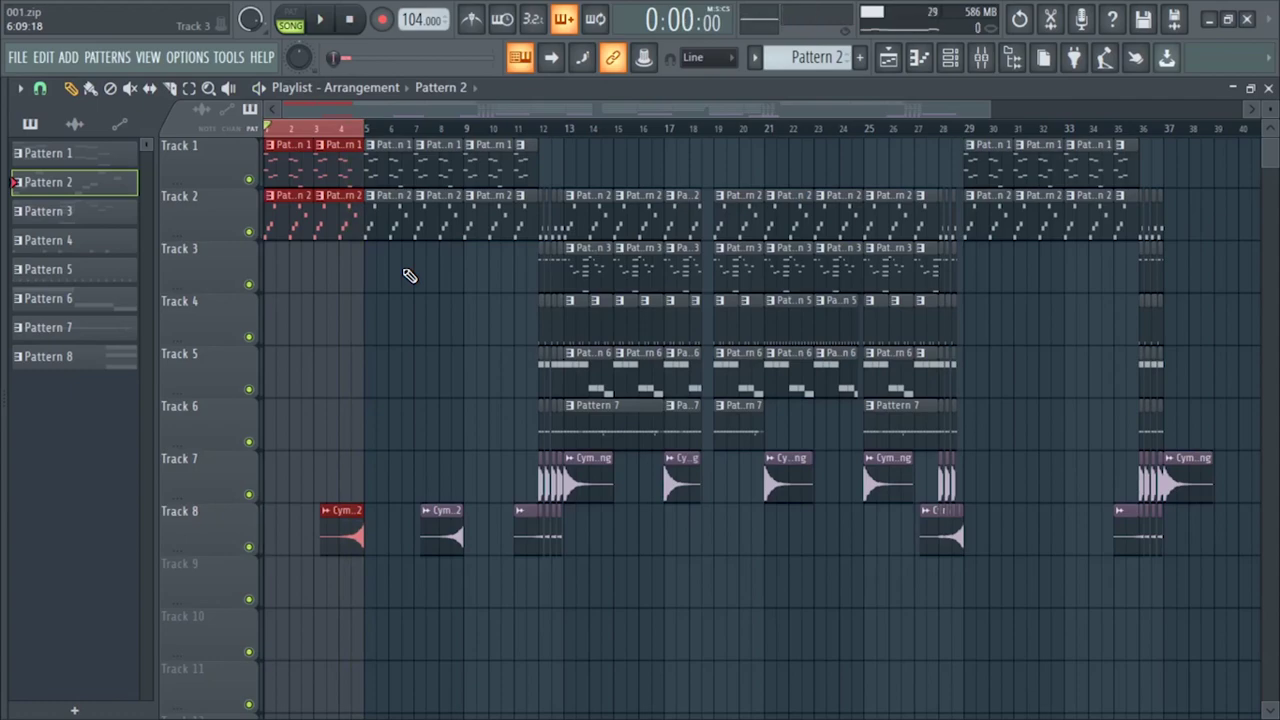
Step: Solo Track 1 and inspect the preset loaded in the reFX Nexus channel
right_click(251, 182)
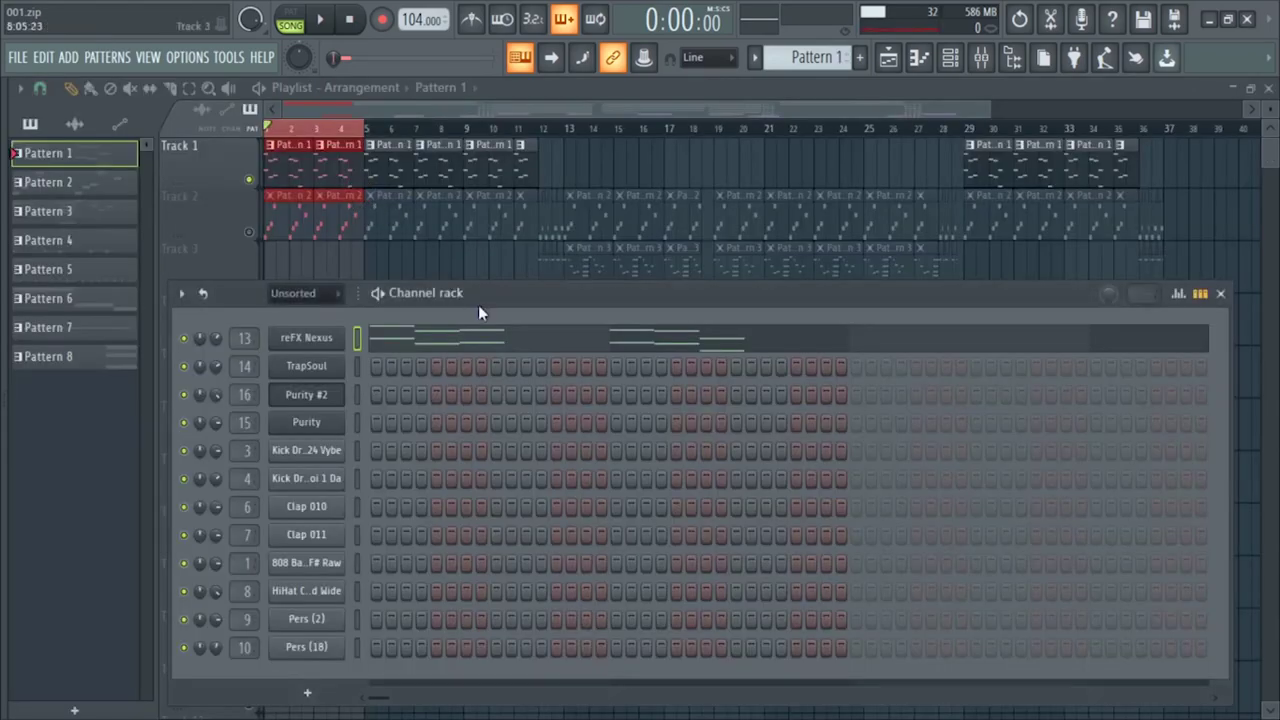
drag(478, 313, 507, 252)
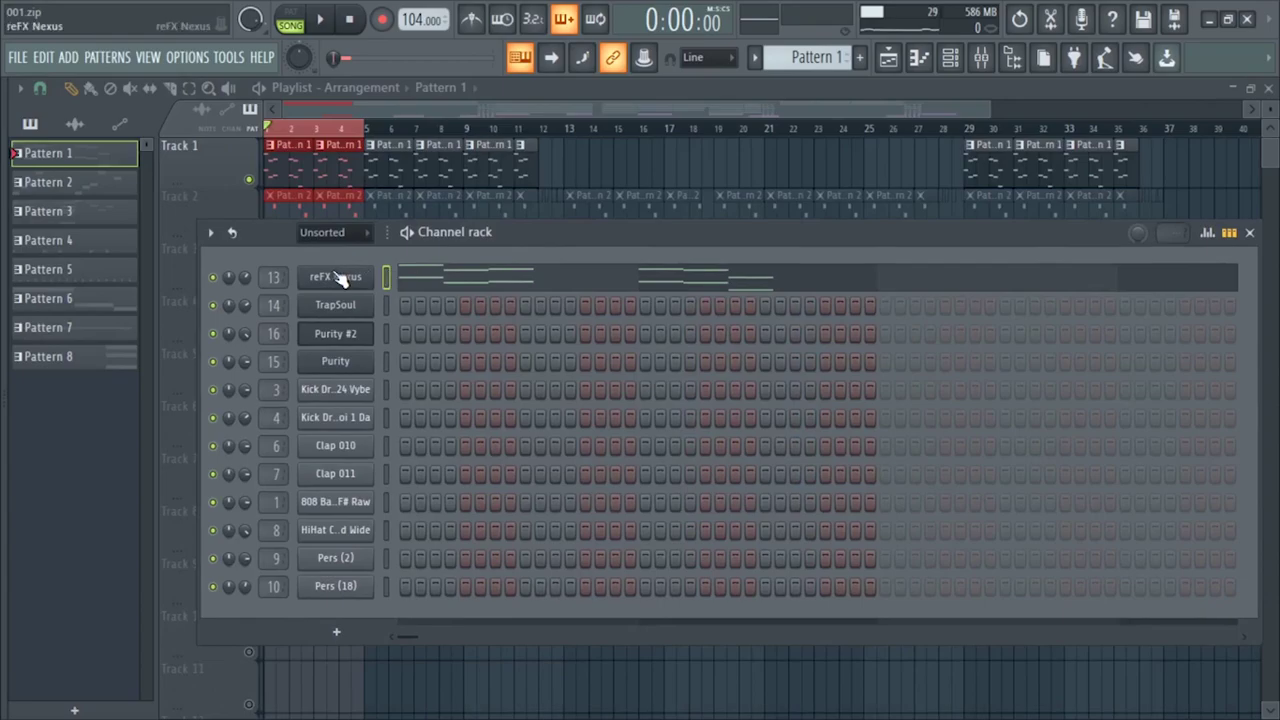
click(340, 278)
drag(767, 115, 800, 120)
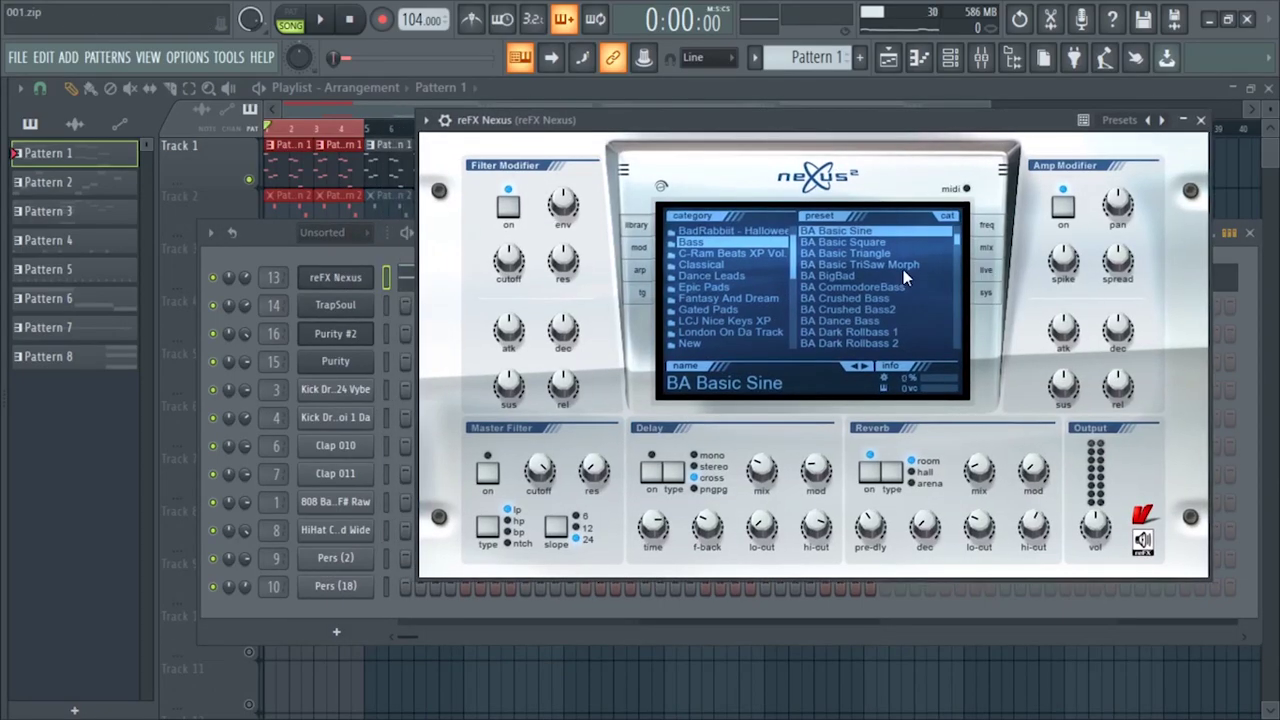
click(1201, 120)
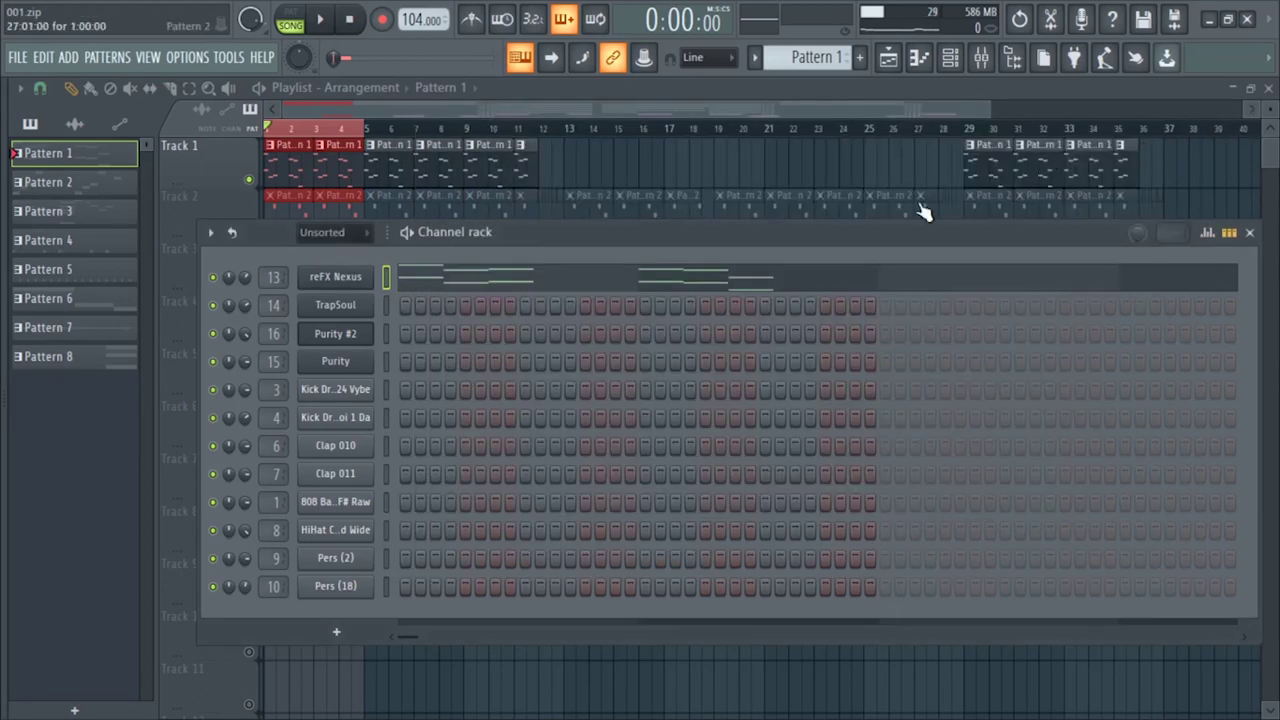
Step: Examine Pattern 1's reFX Nexus notes in the piano roll while playing them back, and return to the playlist
mouse_move(861, 237)
mouse_down()
mouse_move(832, 210)
mouse_move(857, 212)
mouse_up()
click(849, 257)
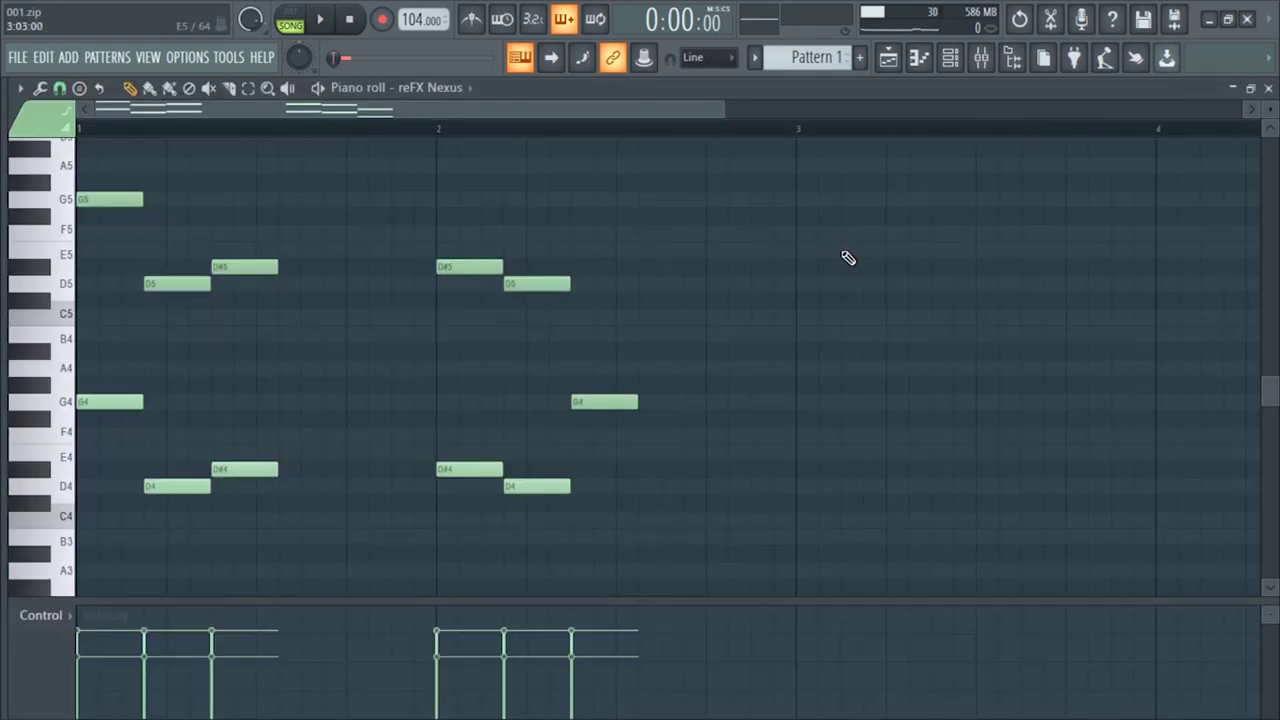
scroll(663, 271, down, 4)
scroll(663, 270, up, 2)
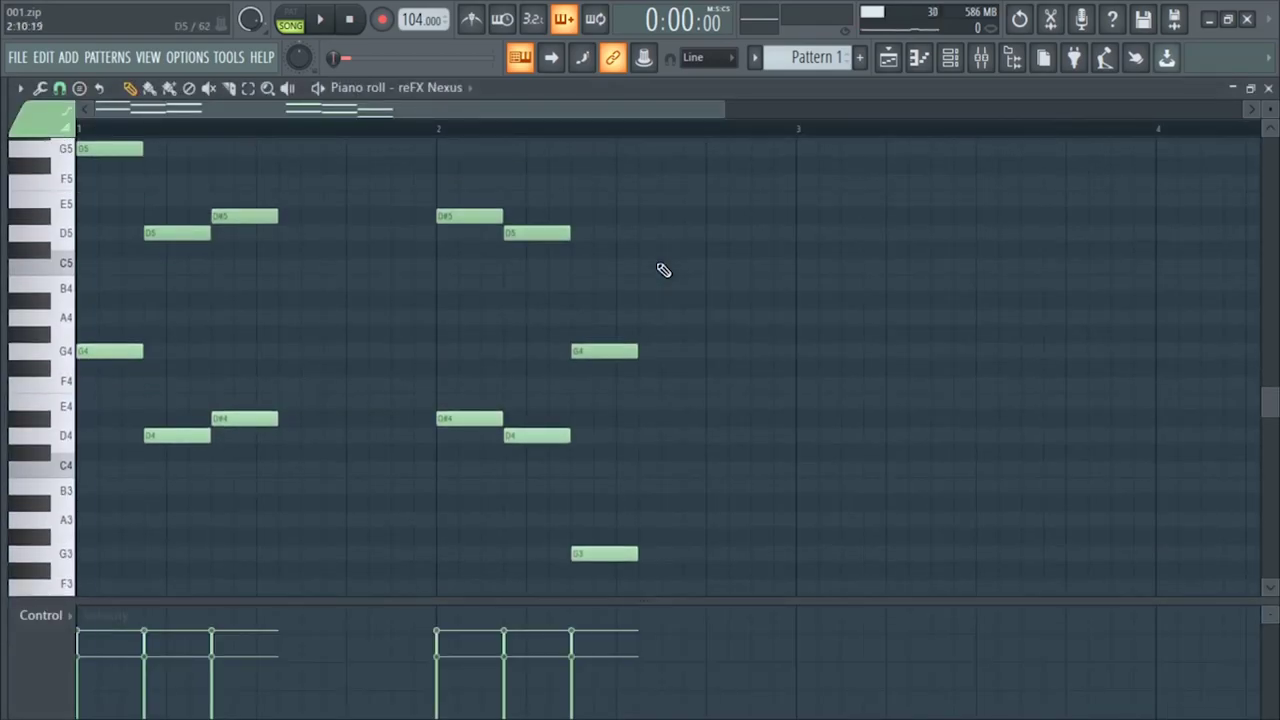
key(space)
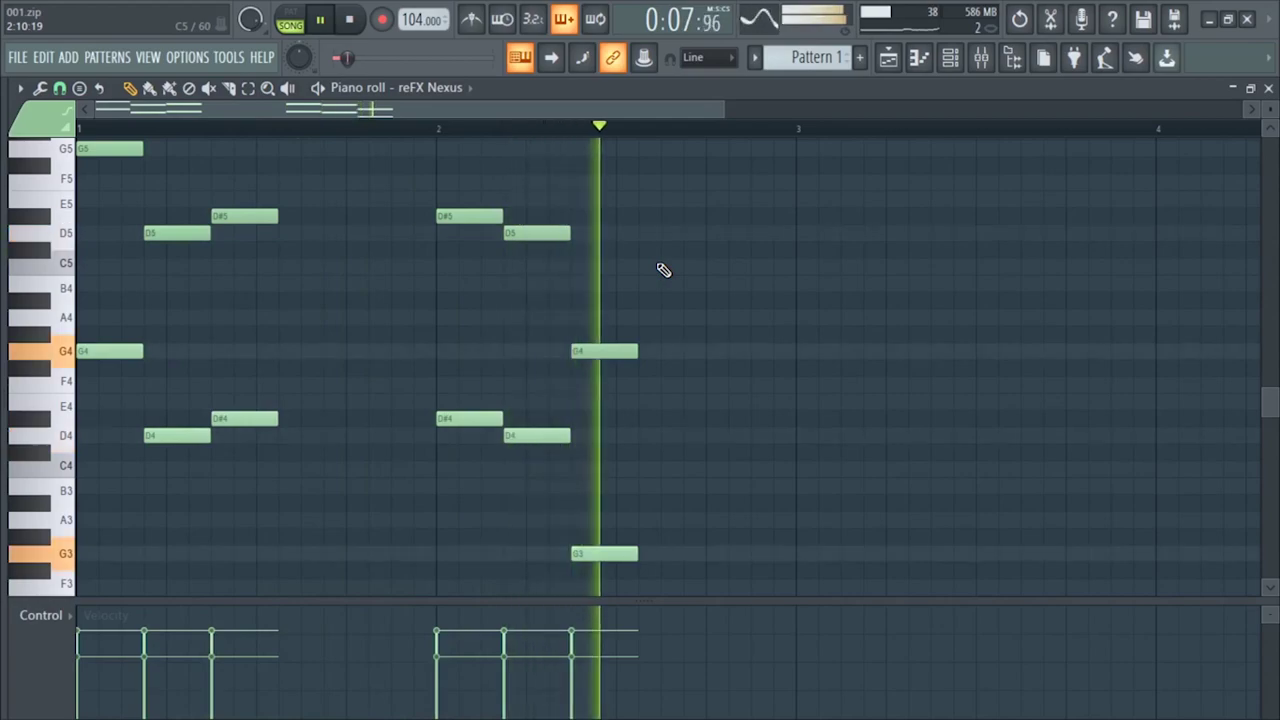
key(space)
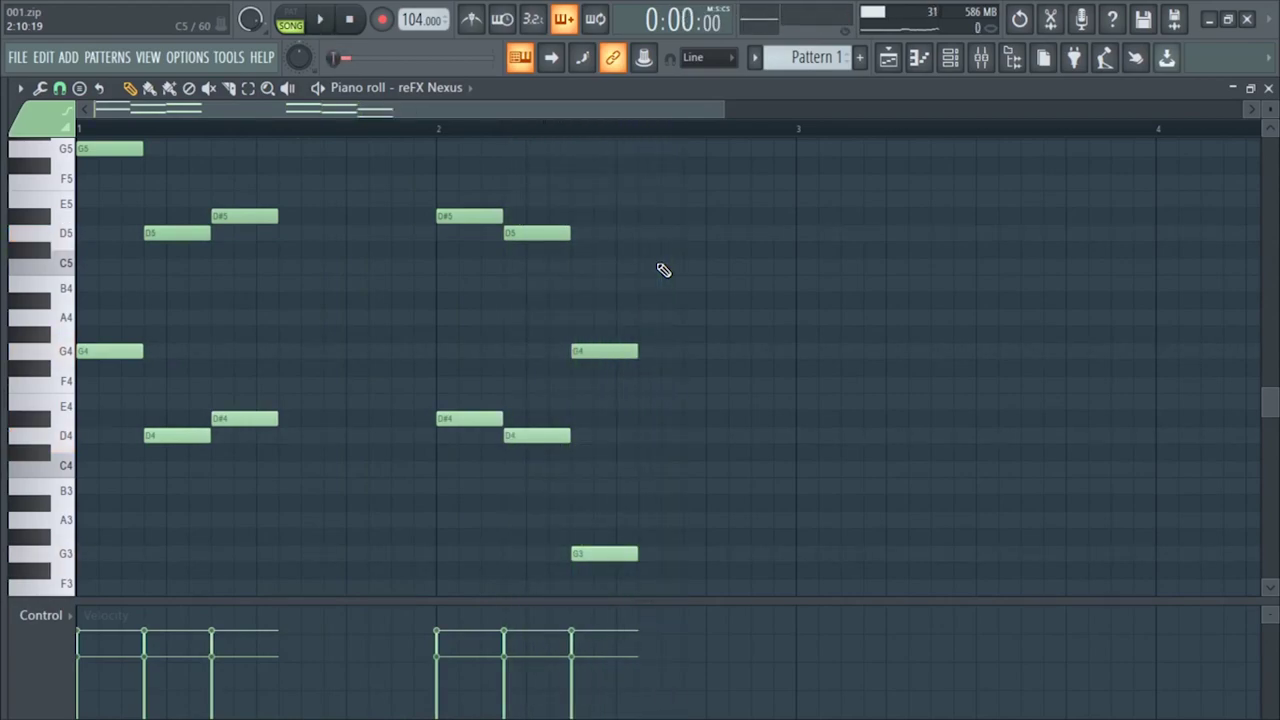
key(Escape)
key(Escape)
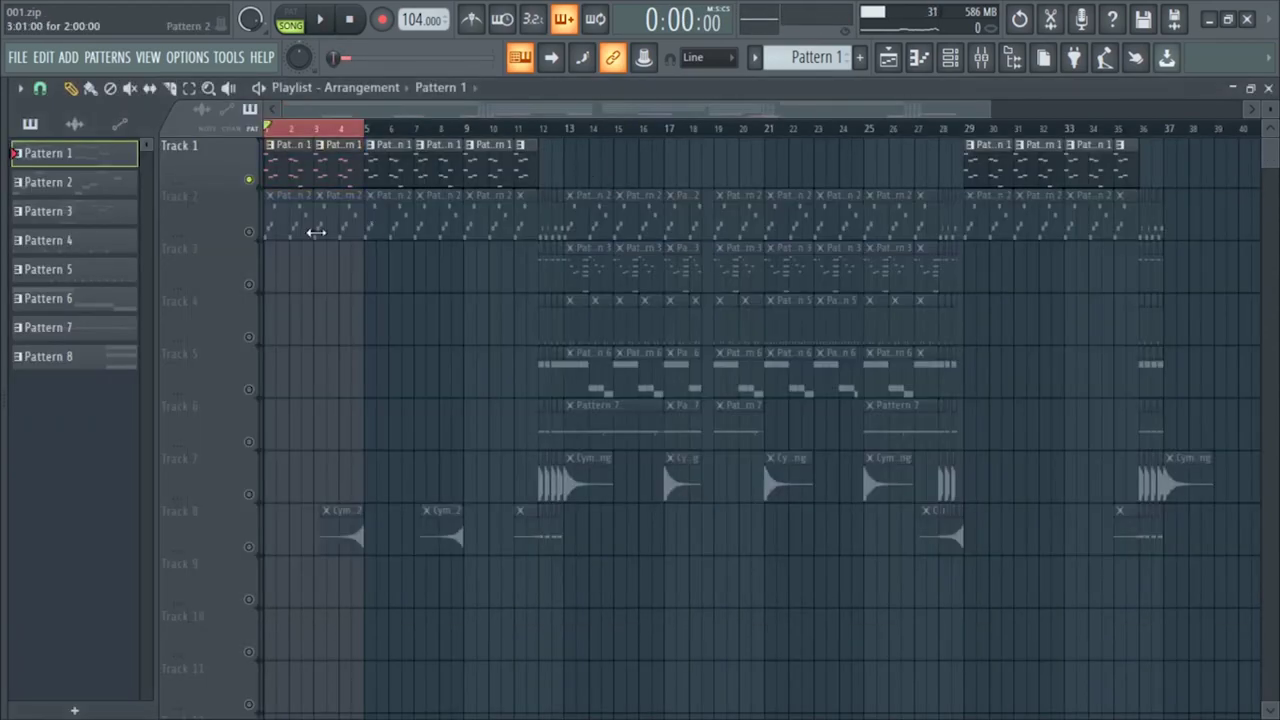
Step: Solo Track 2 and inspect the preset loaded in Pattern 2's TrapSoul instrument
right_click(250, 232)
double_click(288, 229)
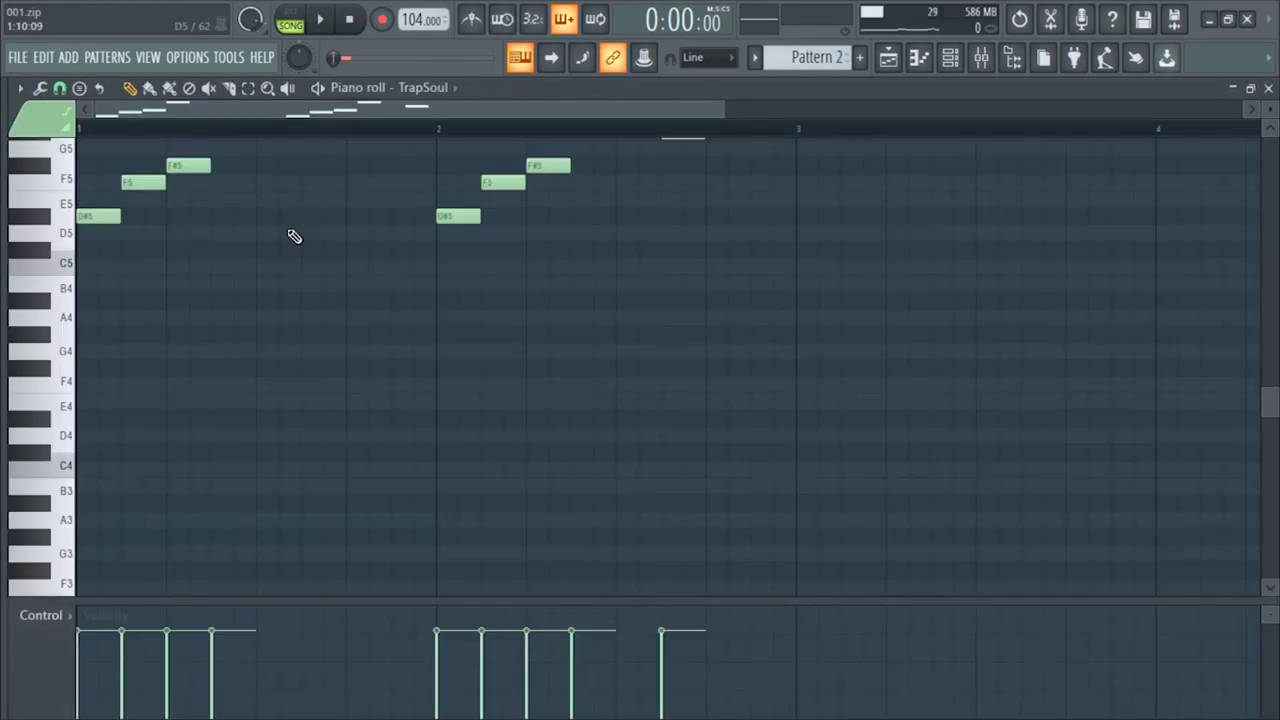
key(Escape)
drag(616, 208, 615, 259)
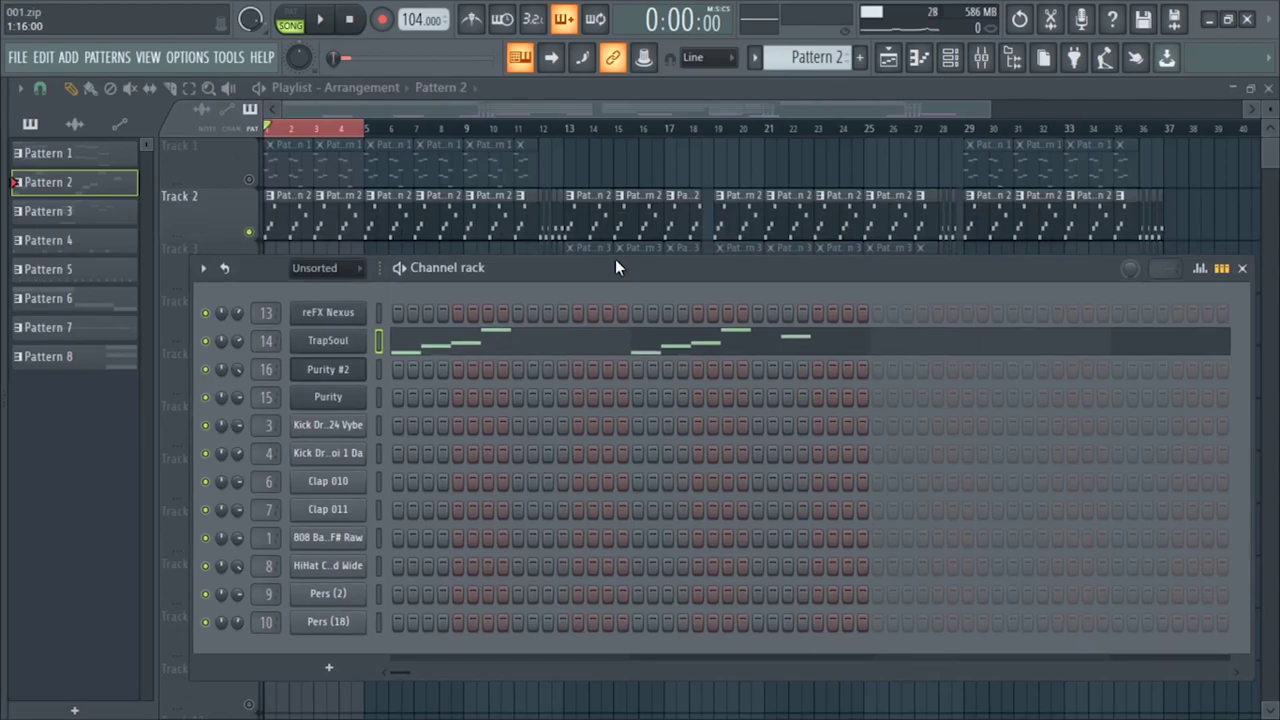
click(352, 350)
mouse_move(757, 120)
mouse_down()
mouse_move(740, 117)
mouse_move(752, 112)
mouse_up()
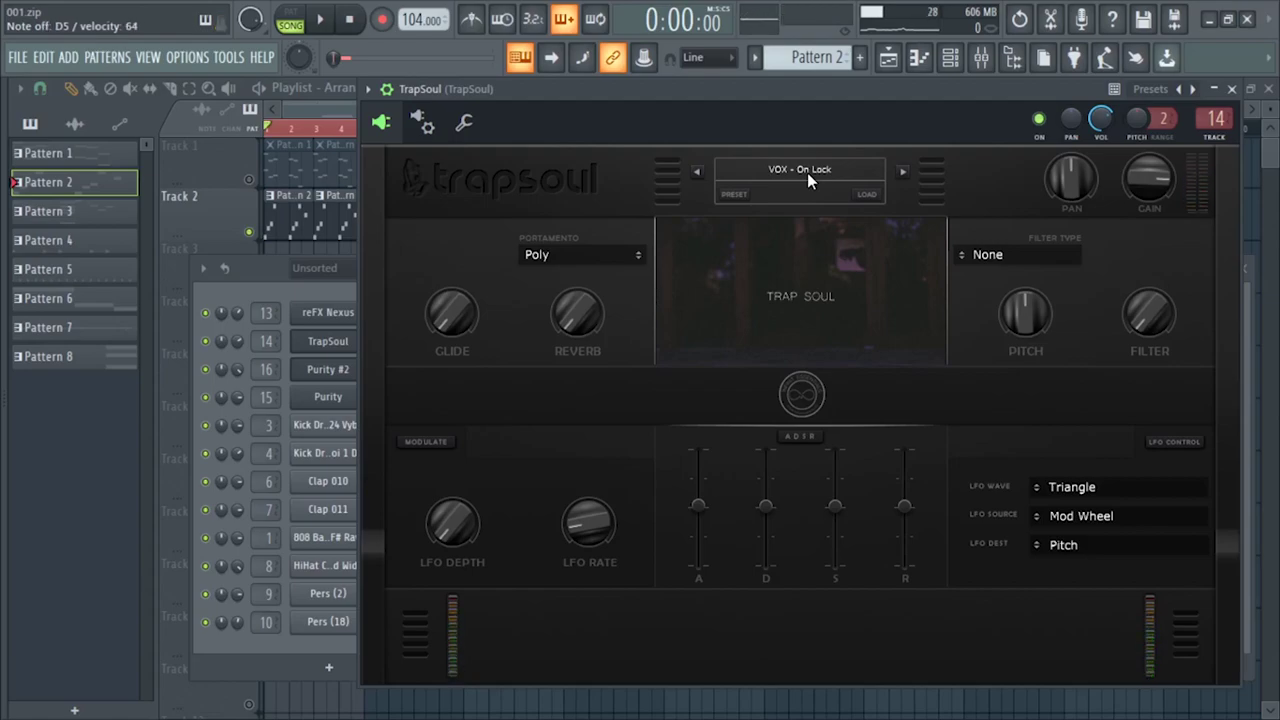
Step: Examine Pattern 2's TrapSoul notes in the piano roll while playing them back, and return to the playlist
click(261, 293)
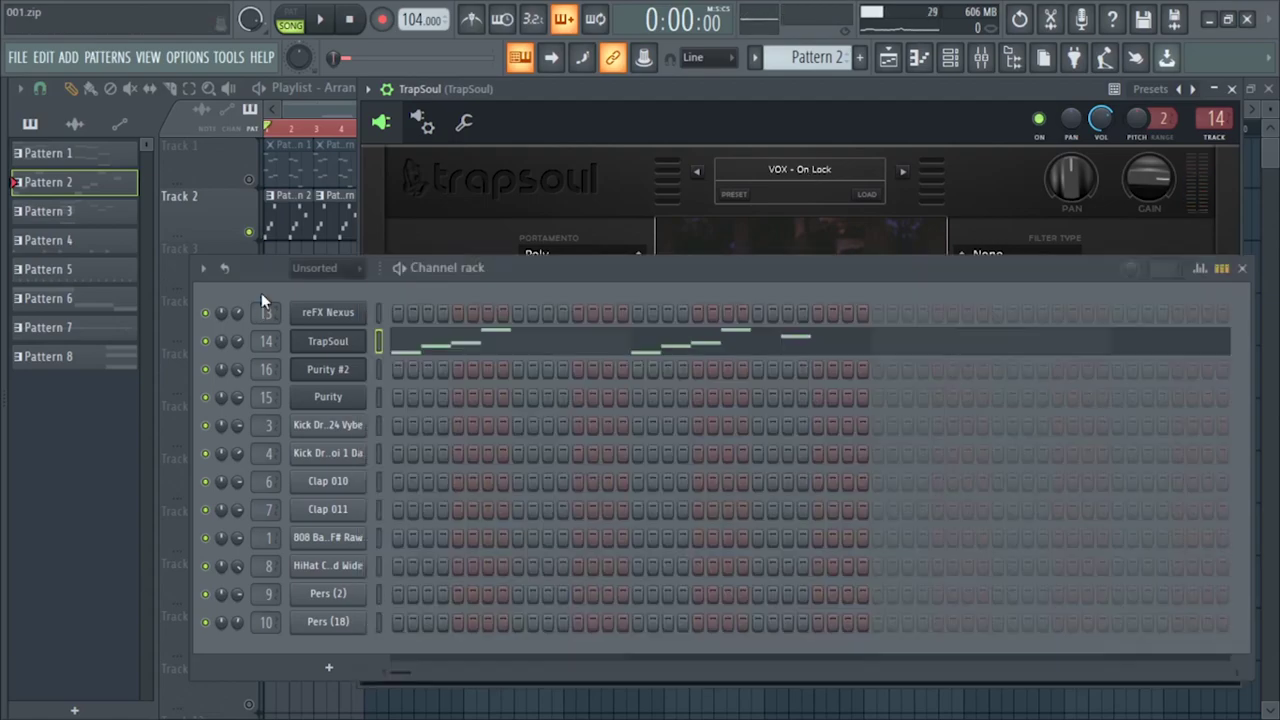
click(448, 350)
scroll(543, 354, up, 5)
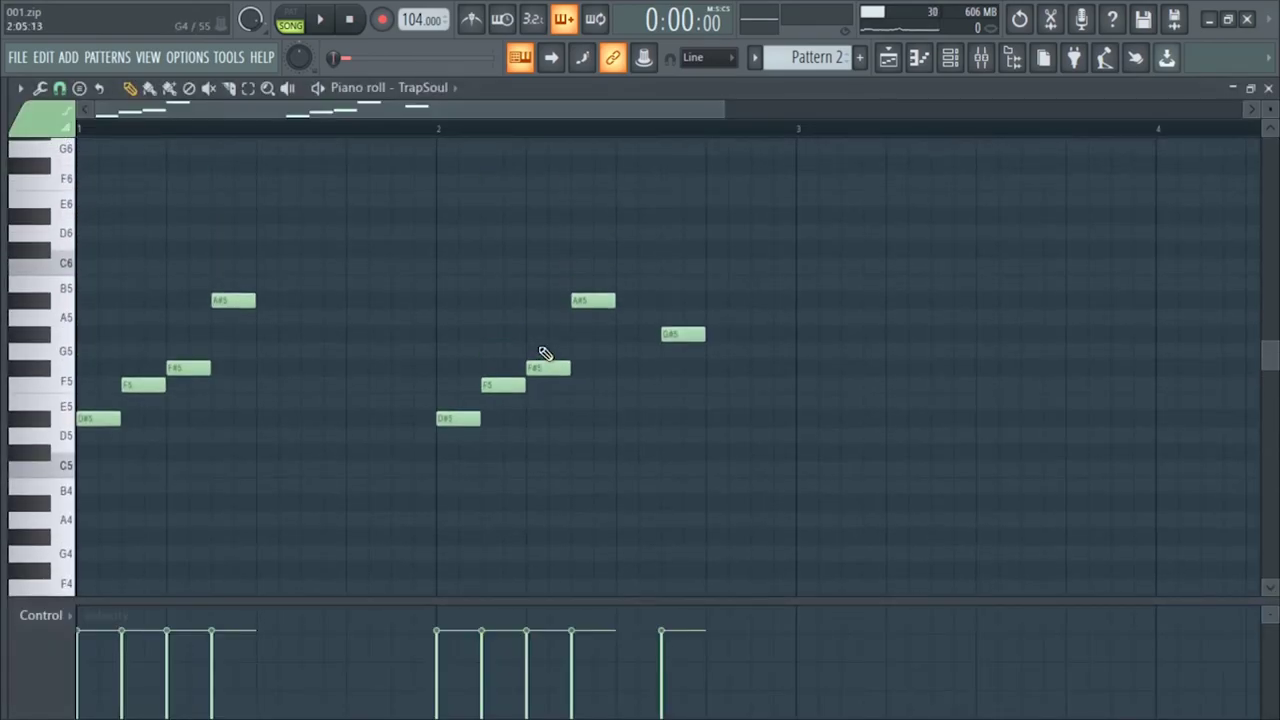
key(space)
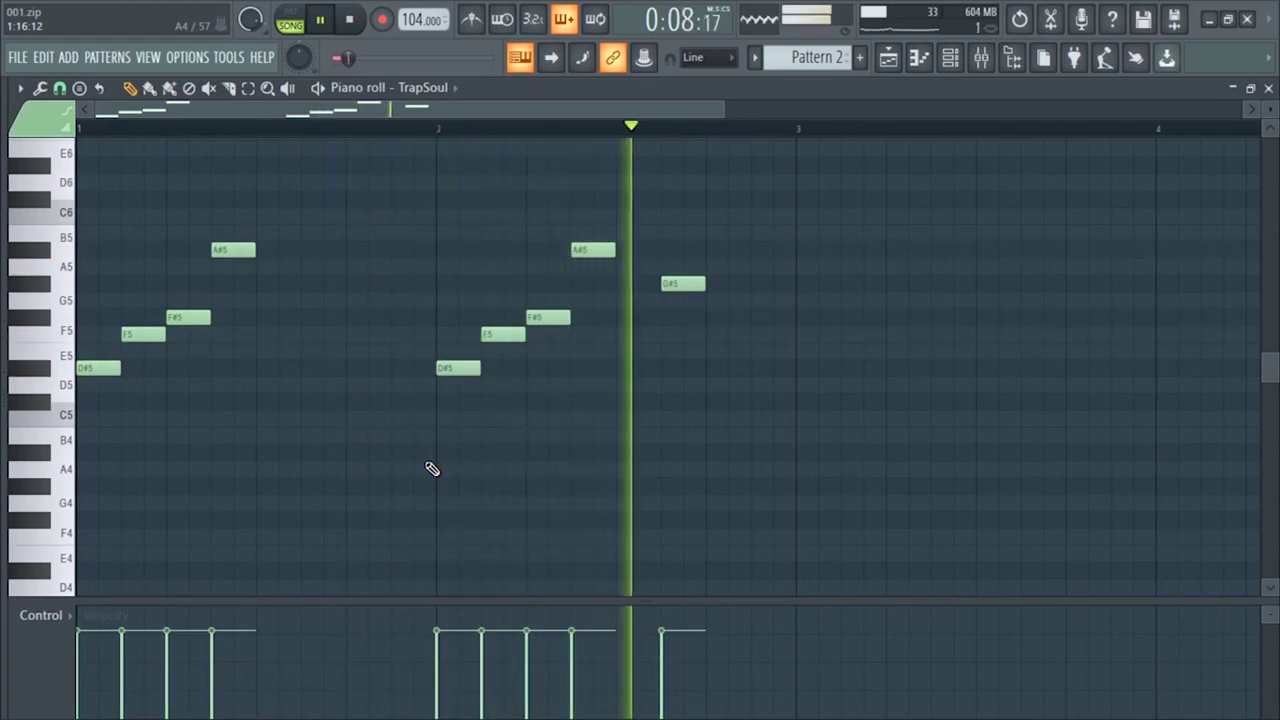
key(space)
key(Escape)
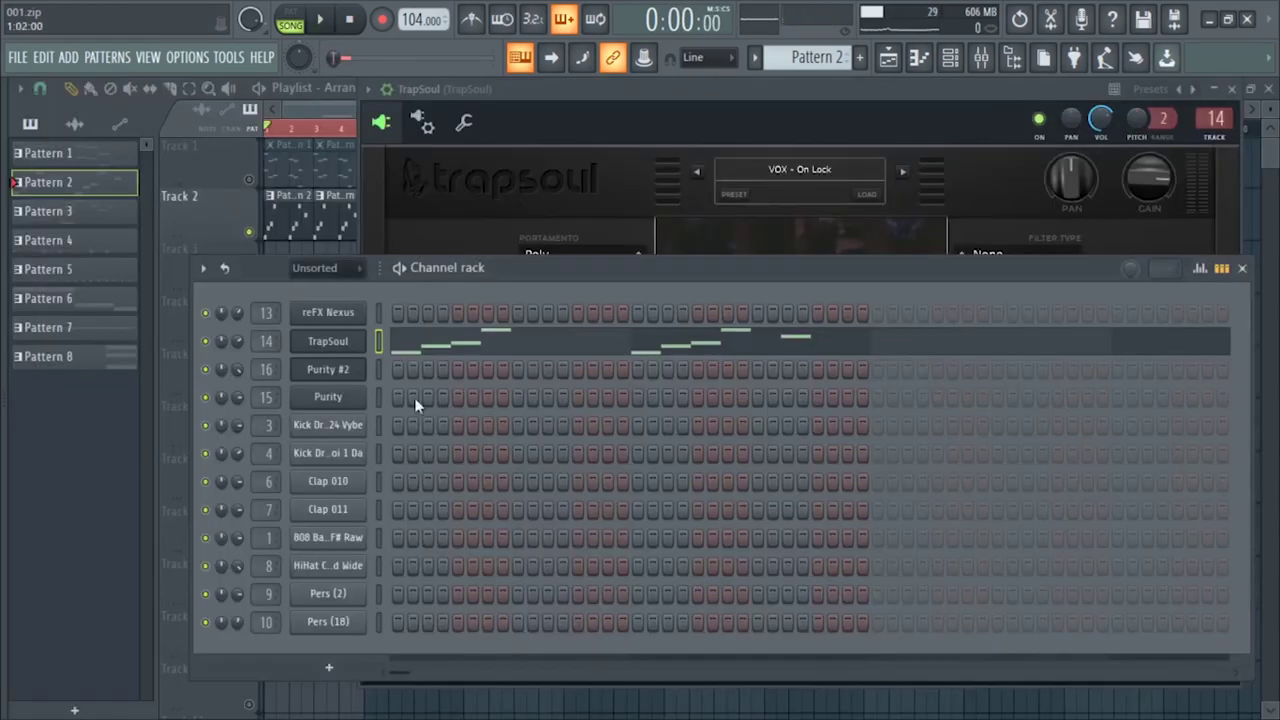
click(224, 174)
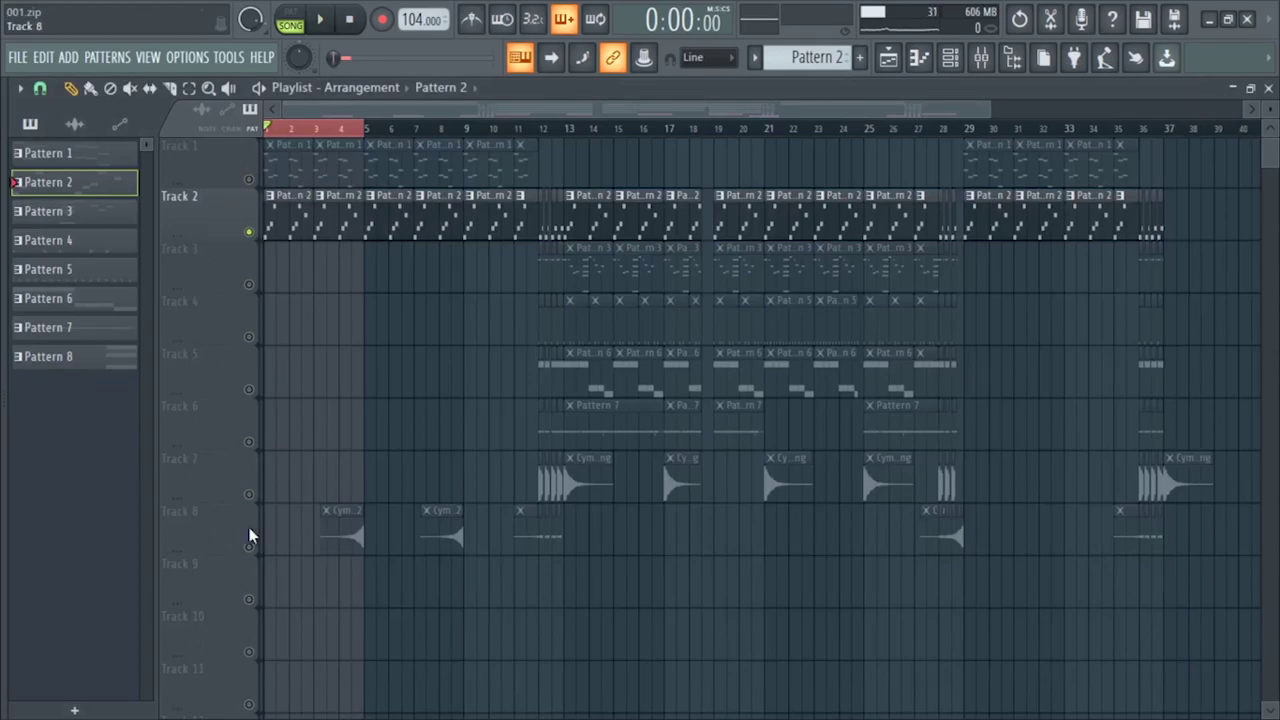
Step: Solo Track 8, inspect the Cymbal Crash 004 Gong #2 sample settings, and play its first clip from bar 3
right_click(250, 549)
click(326, 128)
double_click(343, 534)
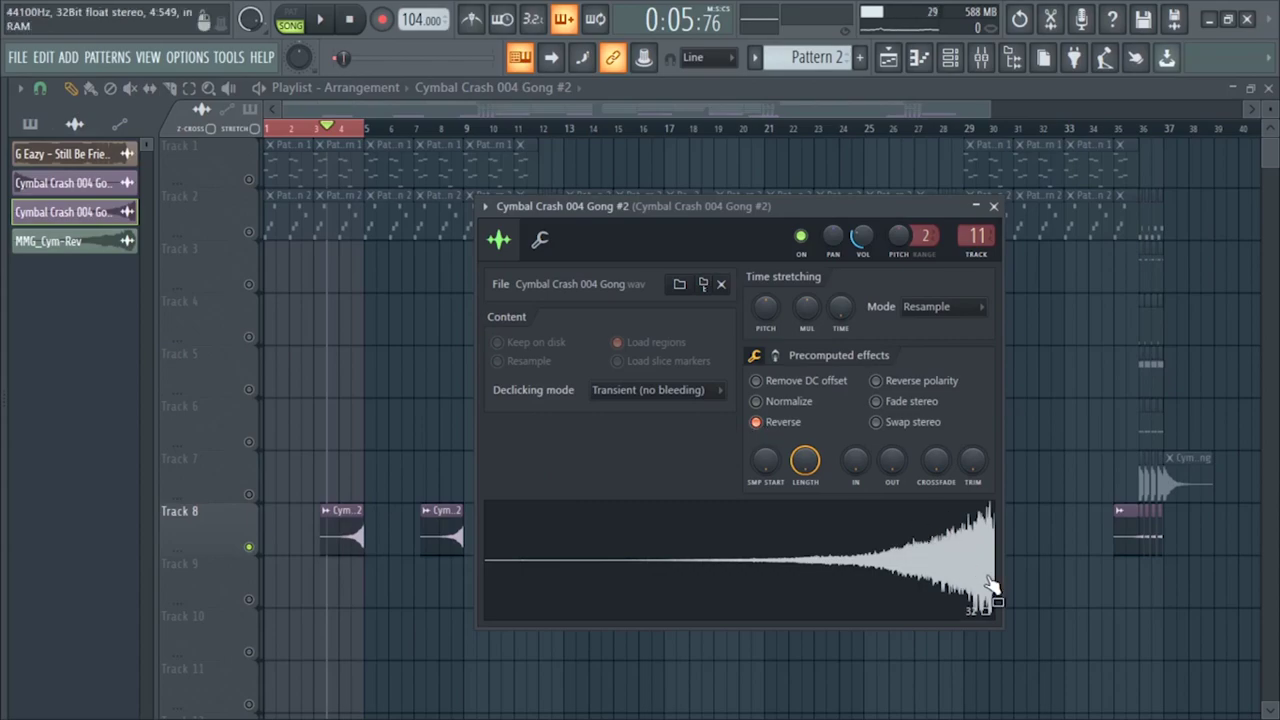
key(space)
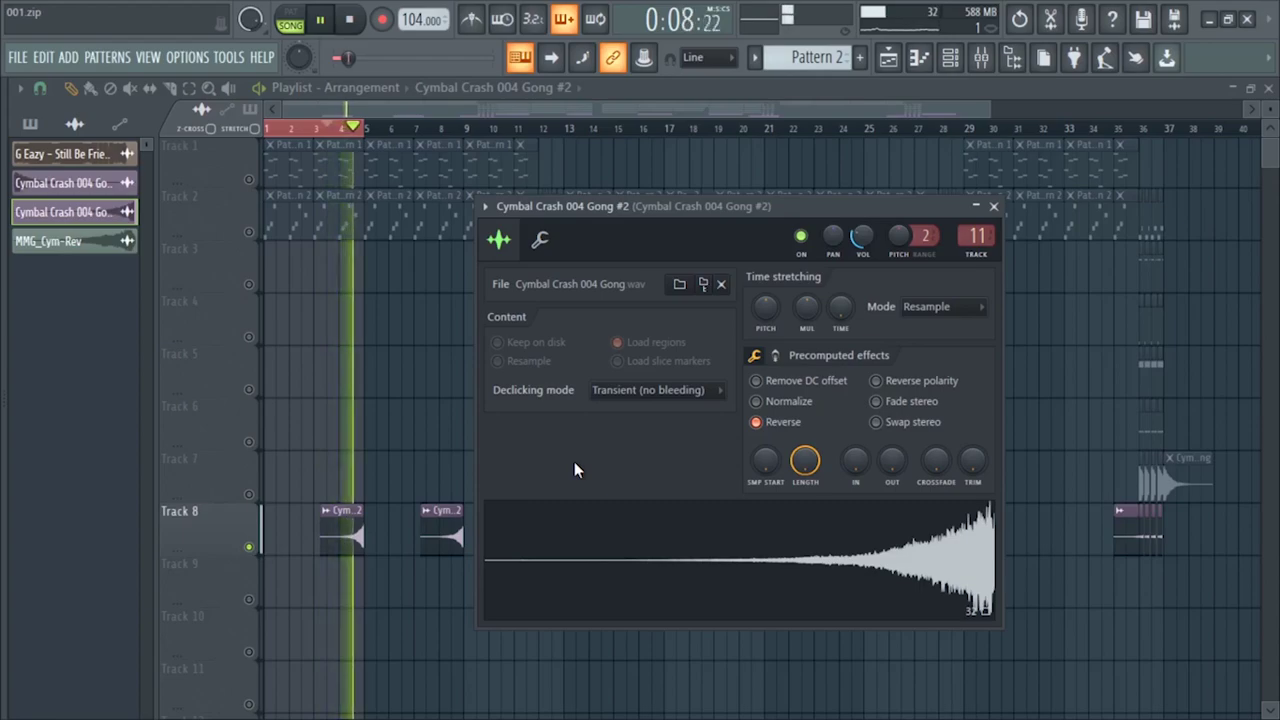
key(space)
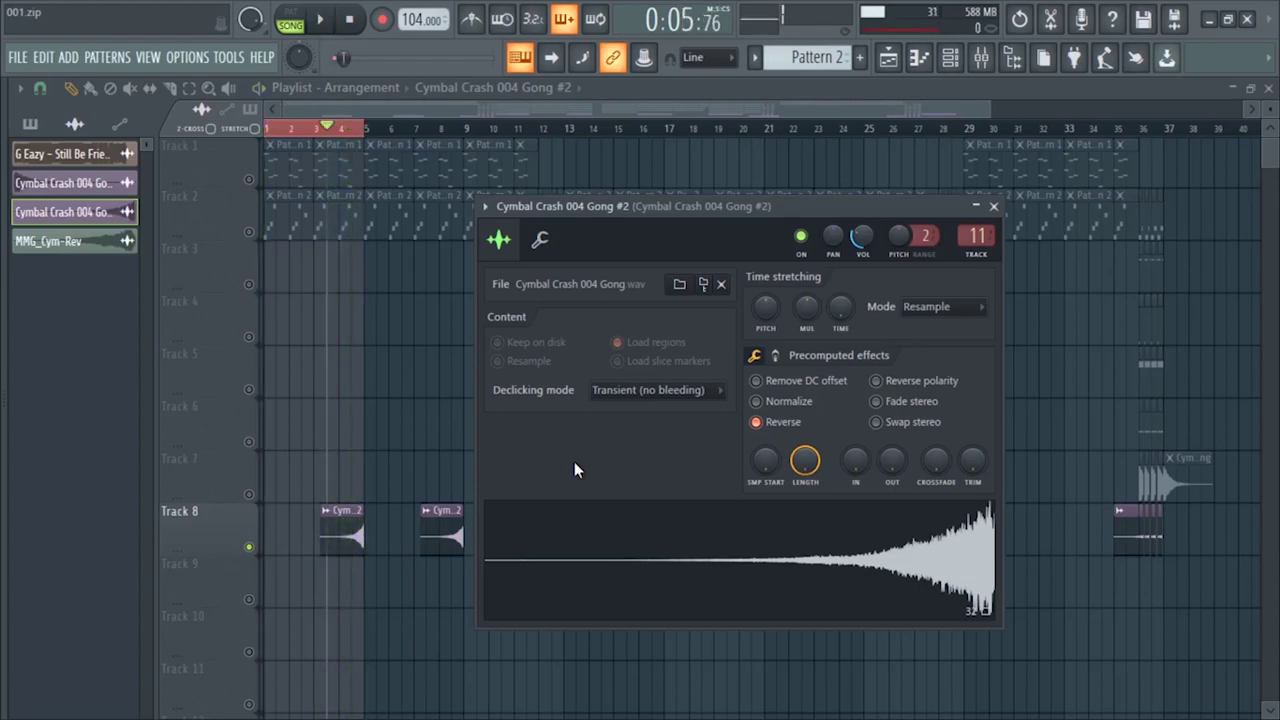
click(993, 206)
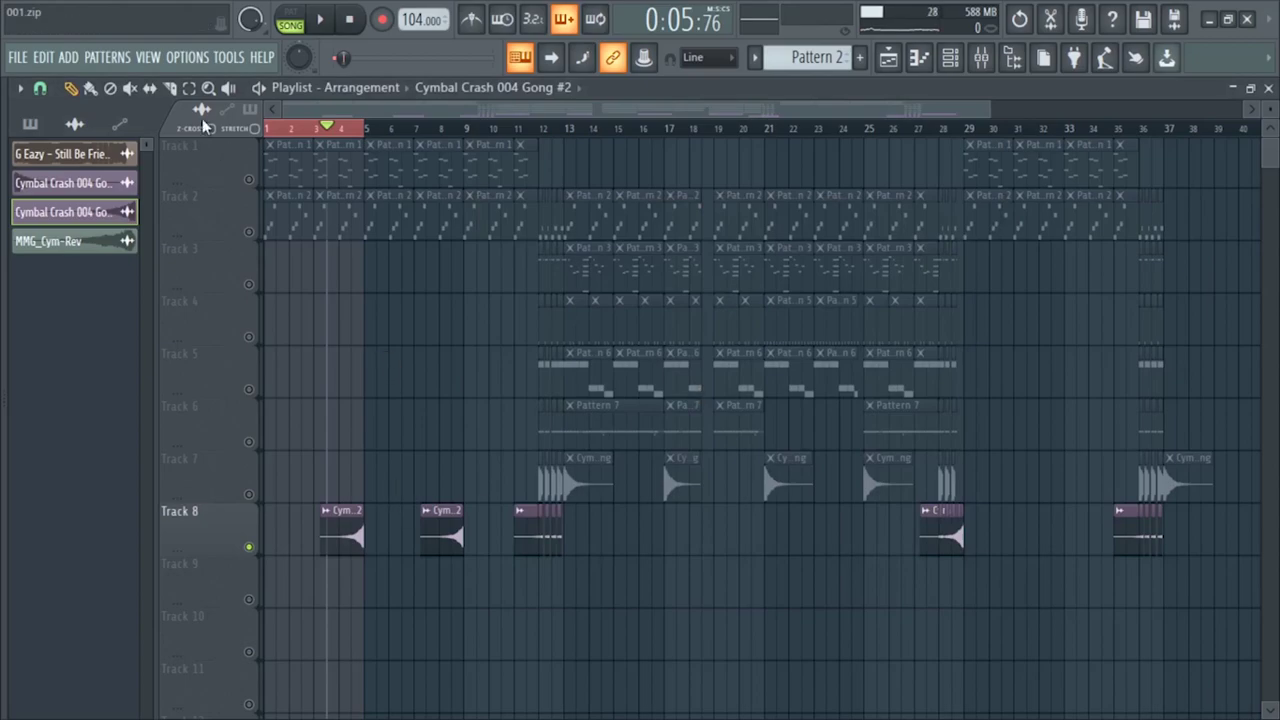
Step: Unmute all playlist tracks and play back bars 13 to 16 with every part
right_click(250, 182)
right_click(250, 182)
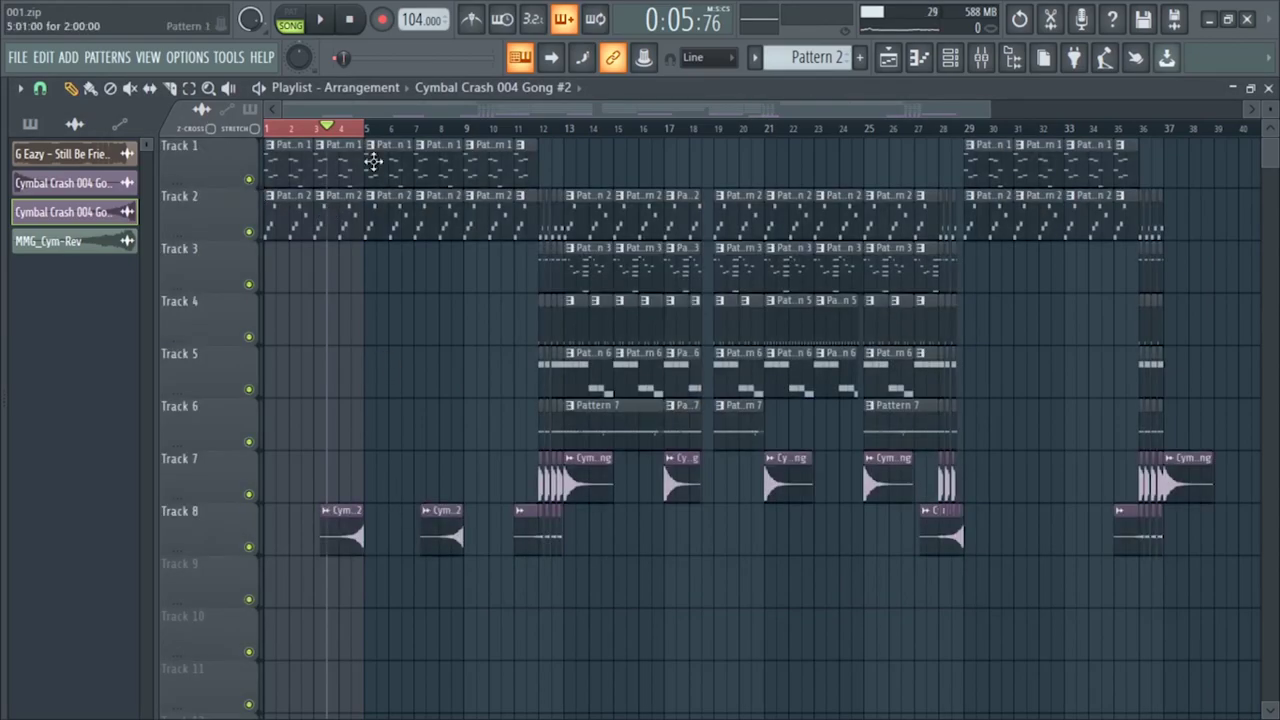
key(space)
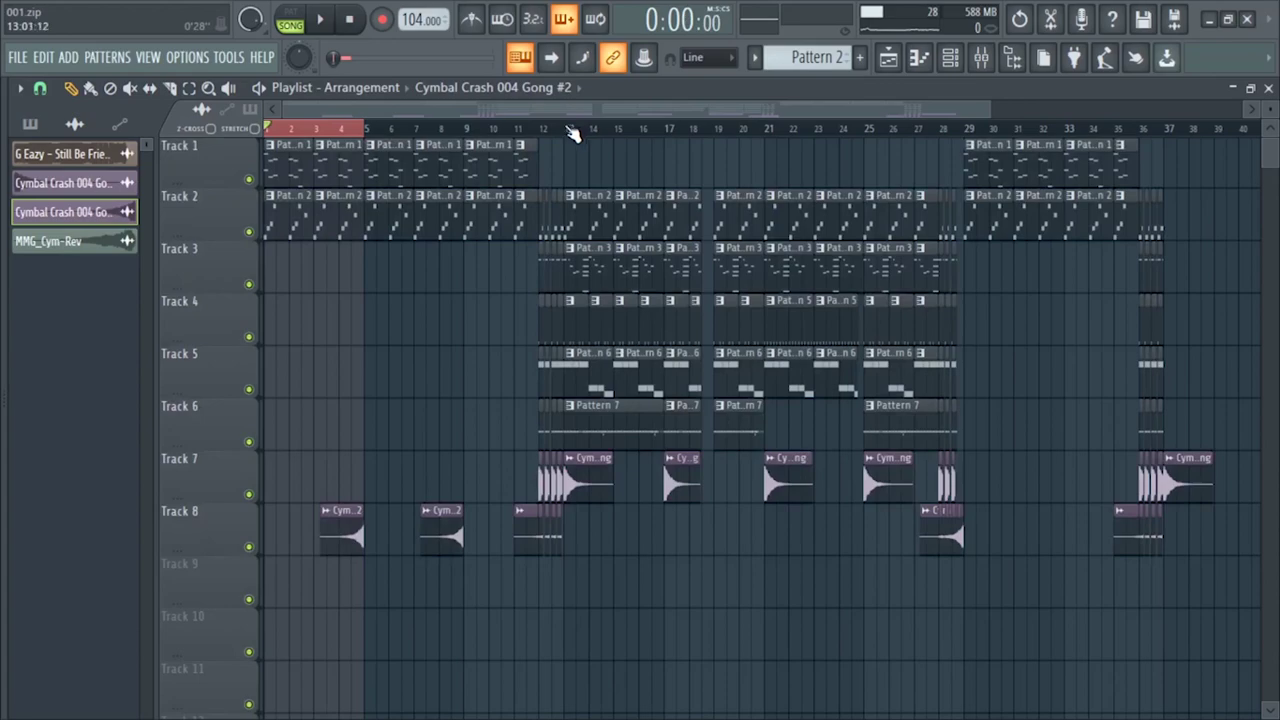
drag(566, 129, 667, 131)
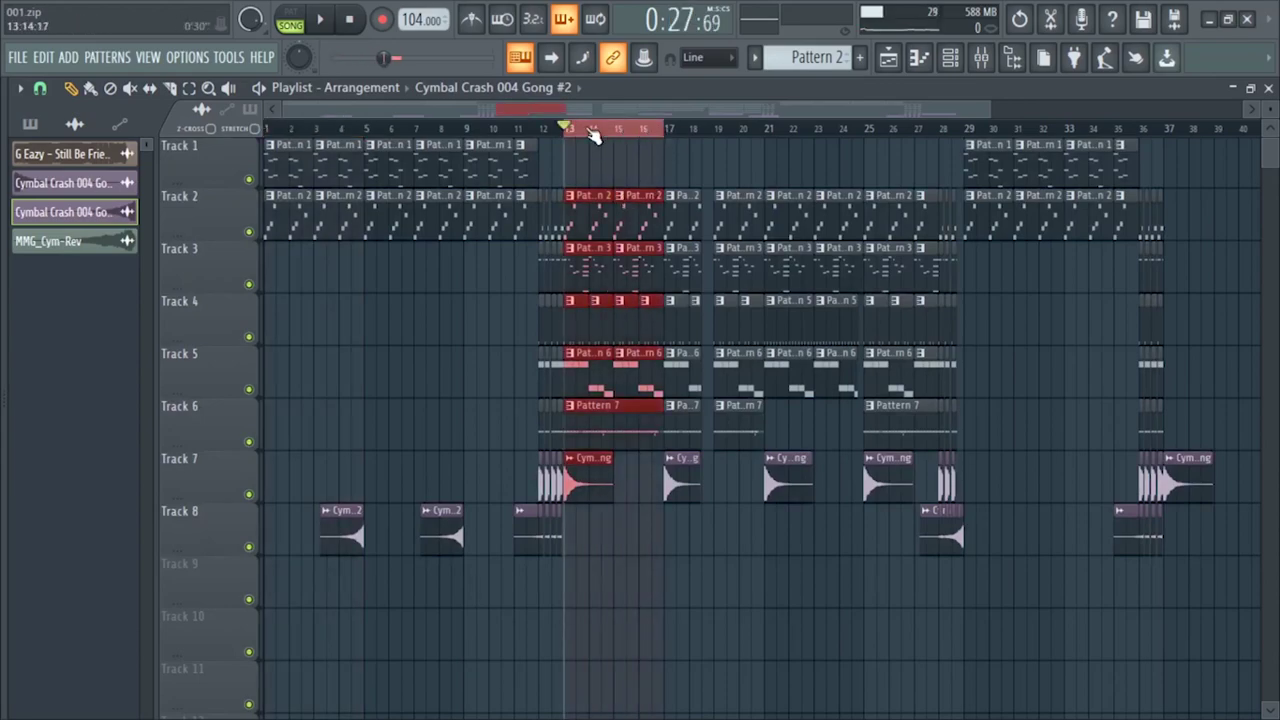
key(space)
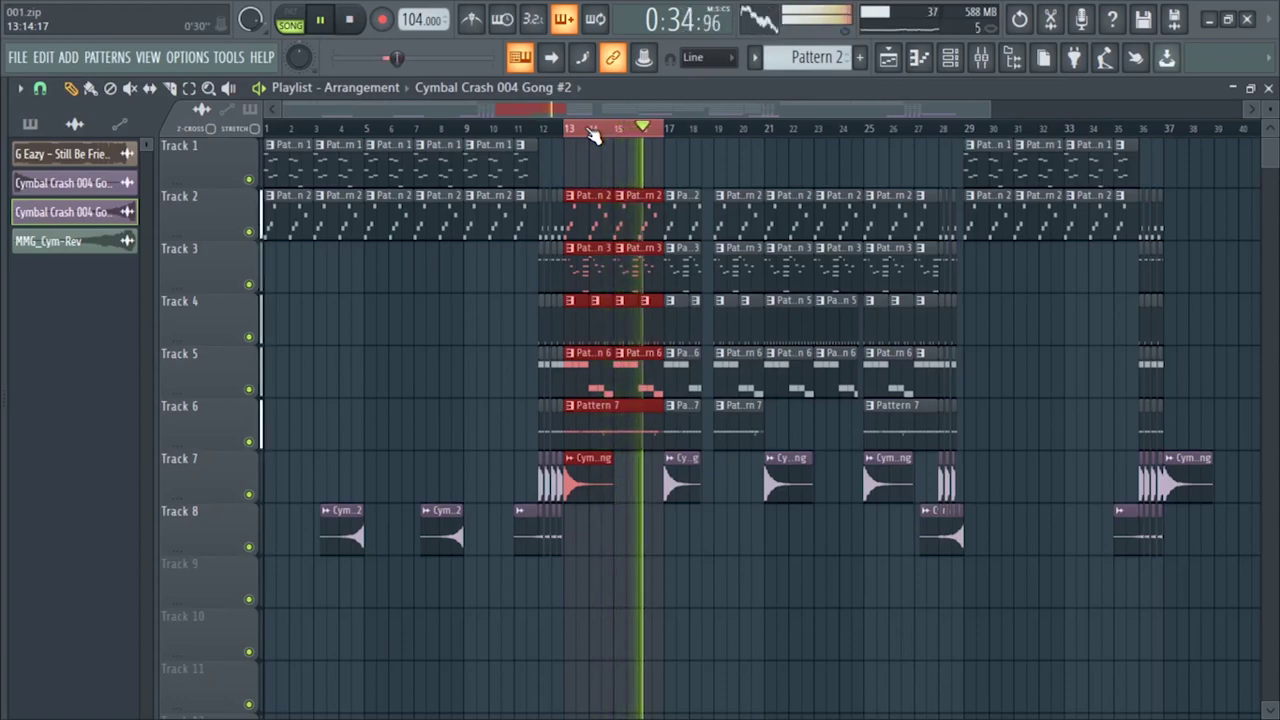
key(space)
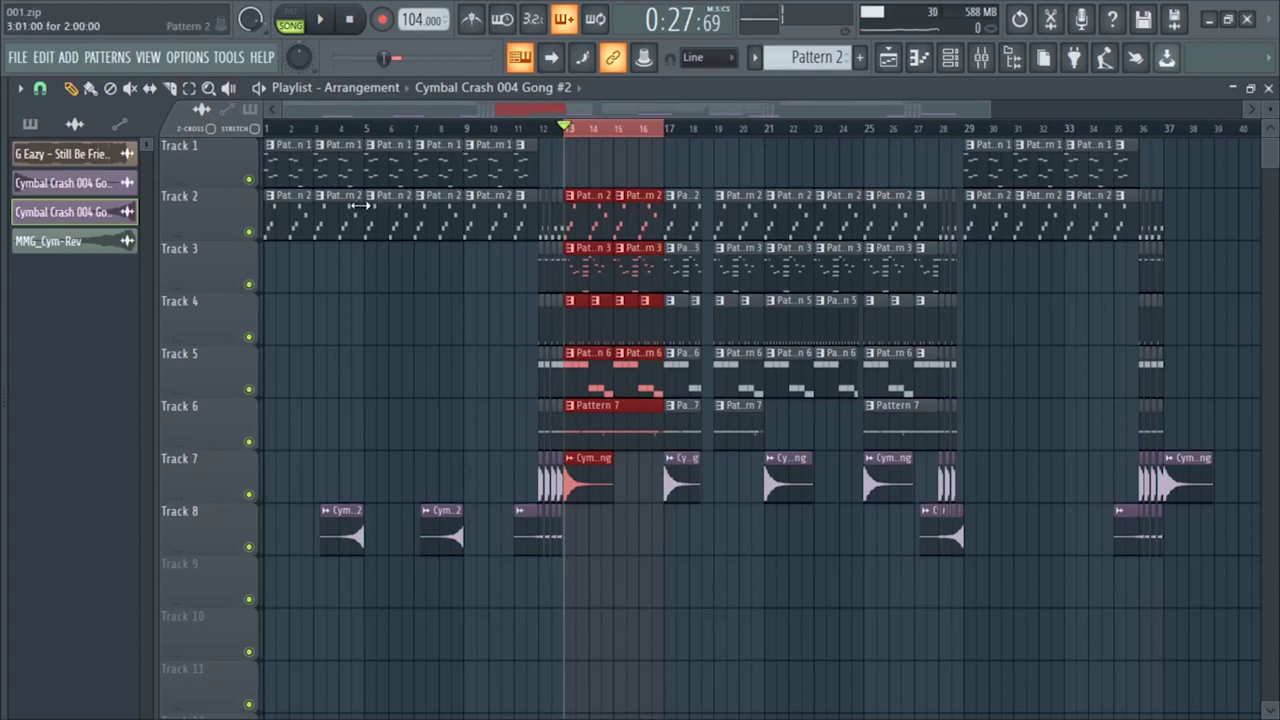
Step: Solo Track 2, clear the clip selection, and play Pattern 2 from bar 13 with the channel rack shown
ctrl+click(251, 233)
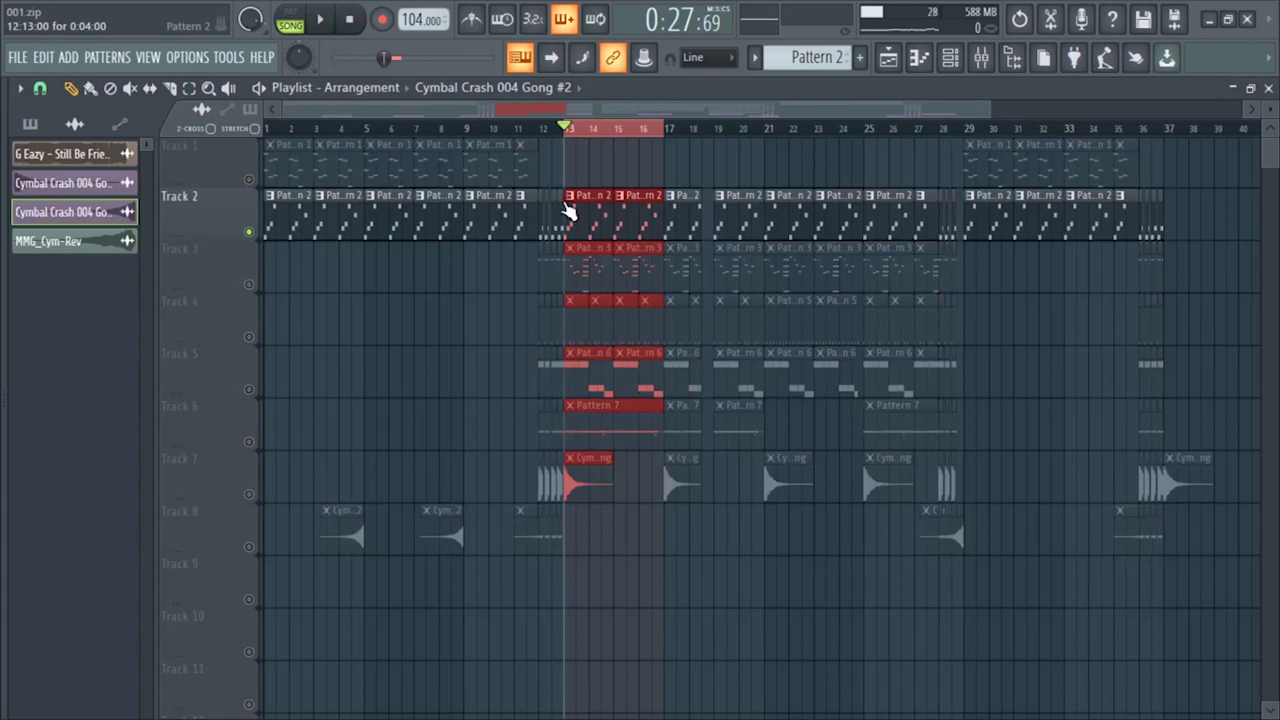
ctrl+click(577, 170)
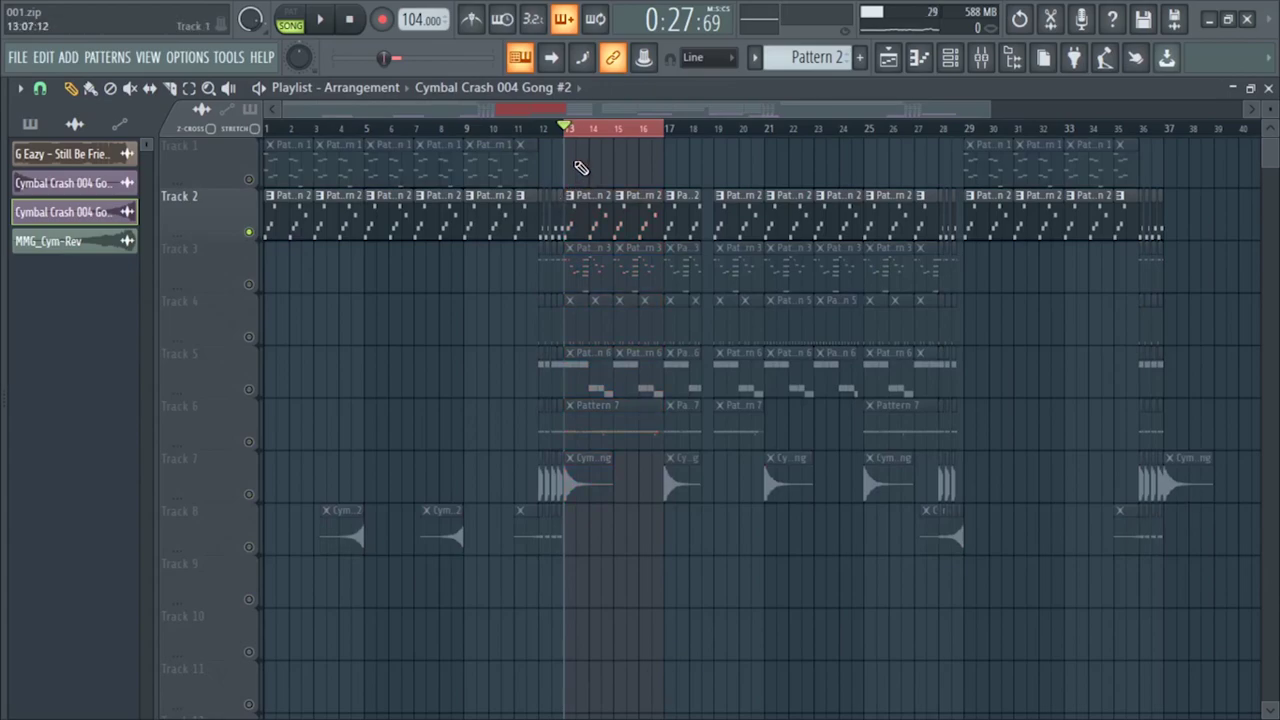
double_click(597, 222)
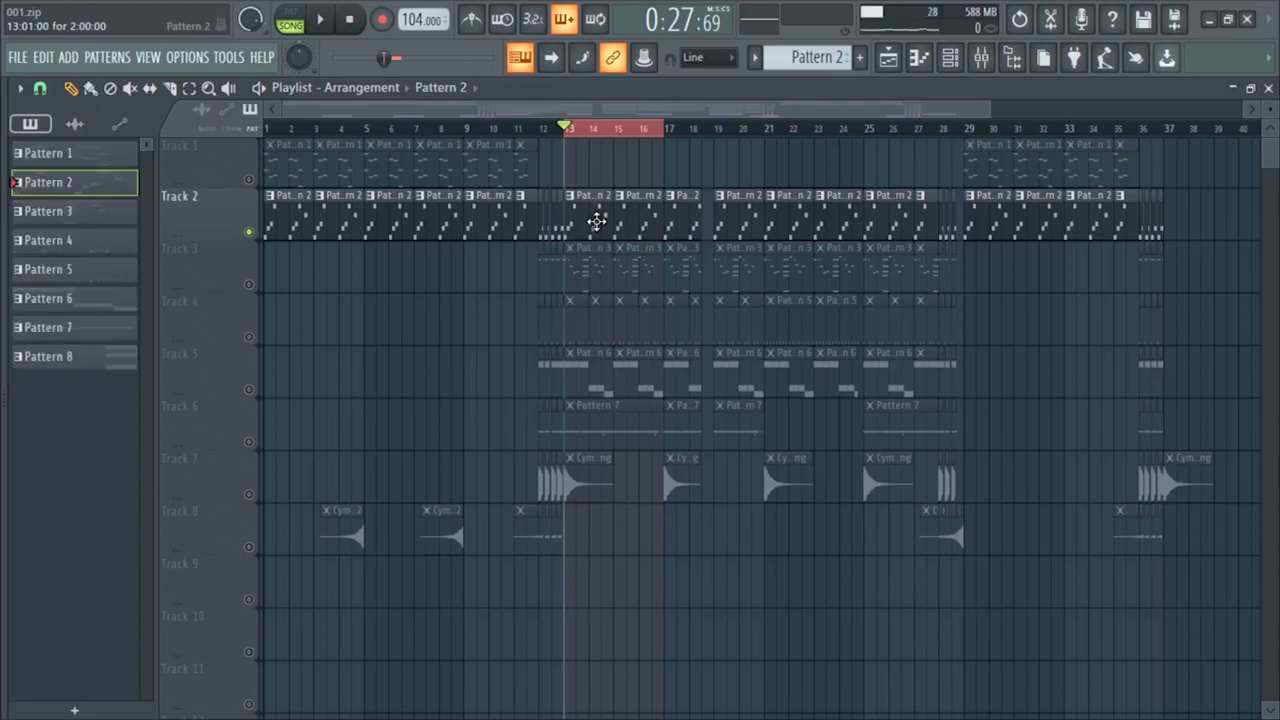
key(F7)
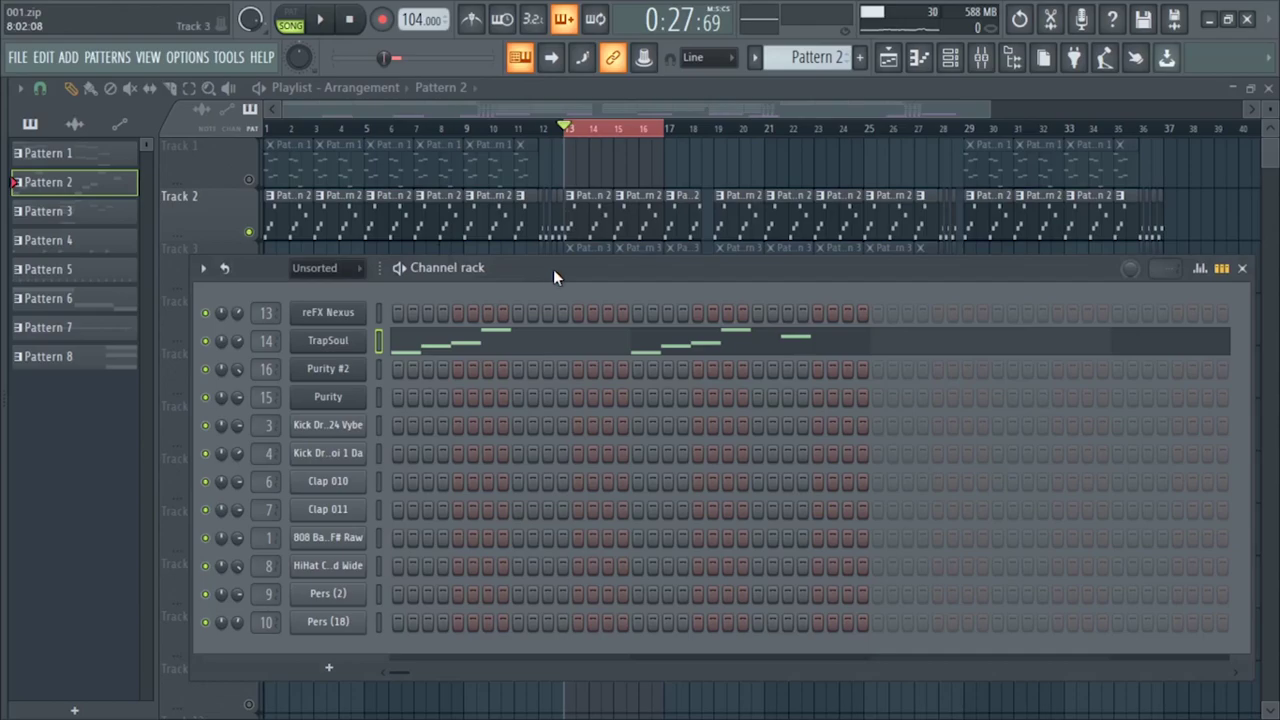
key(space)
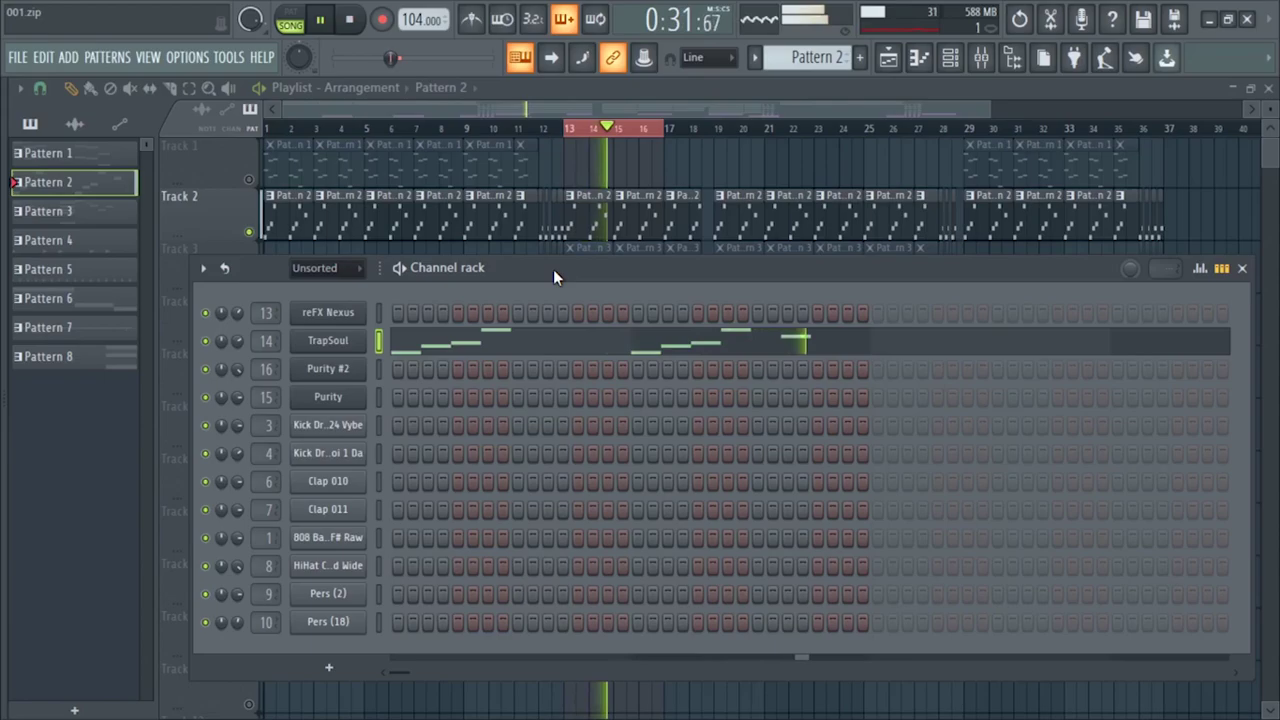
key(space)
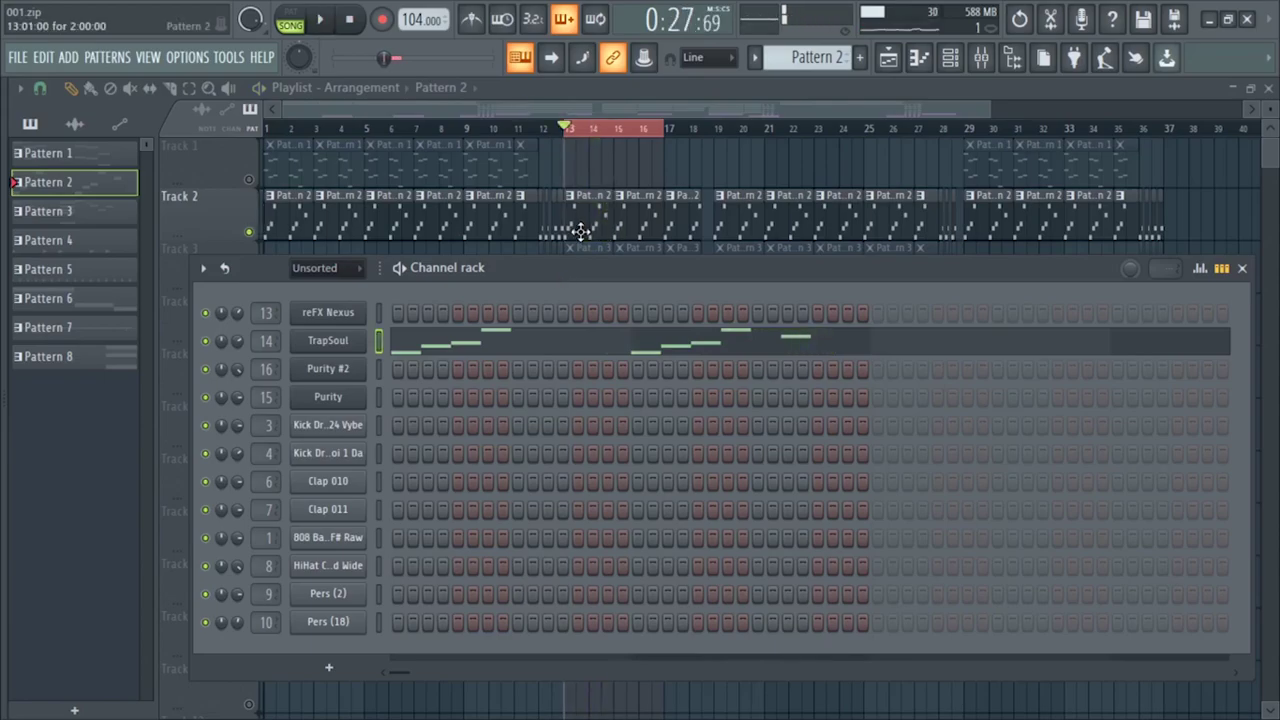
Step: Solo Track 3, open Pattern 3 in the channel rack and mute the Purity #2 channel
key(F6)
right_click(249, 284)
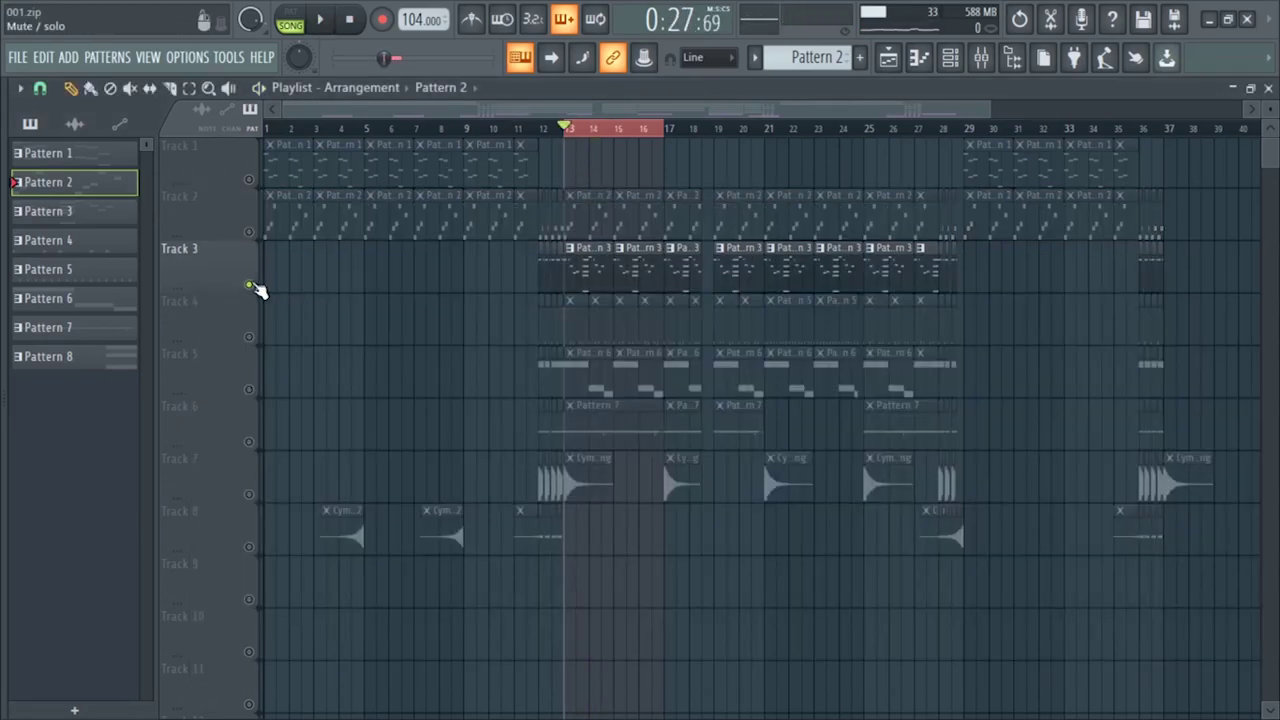
double_click(616, 274)
key(Escape)
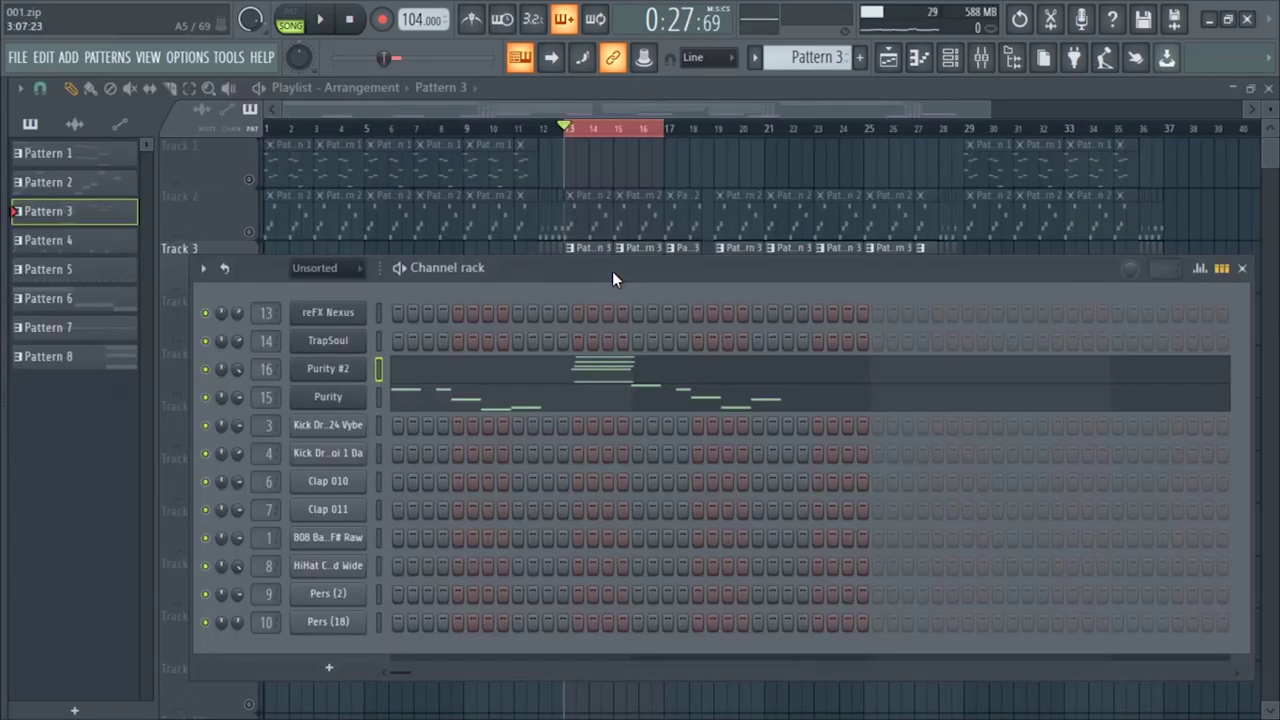
click(380, 372)
click(206, 369)
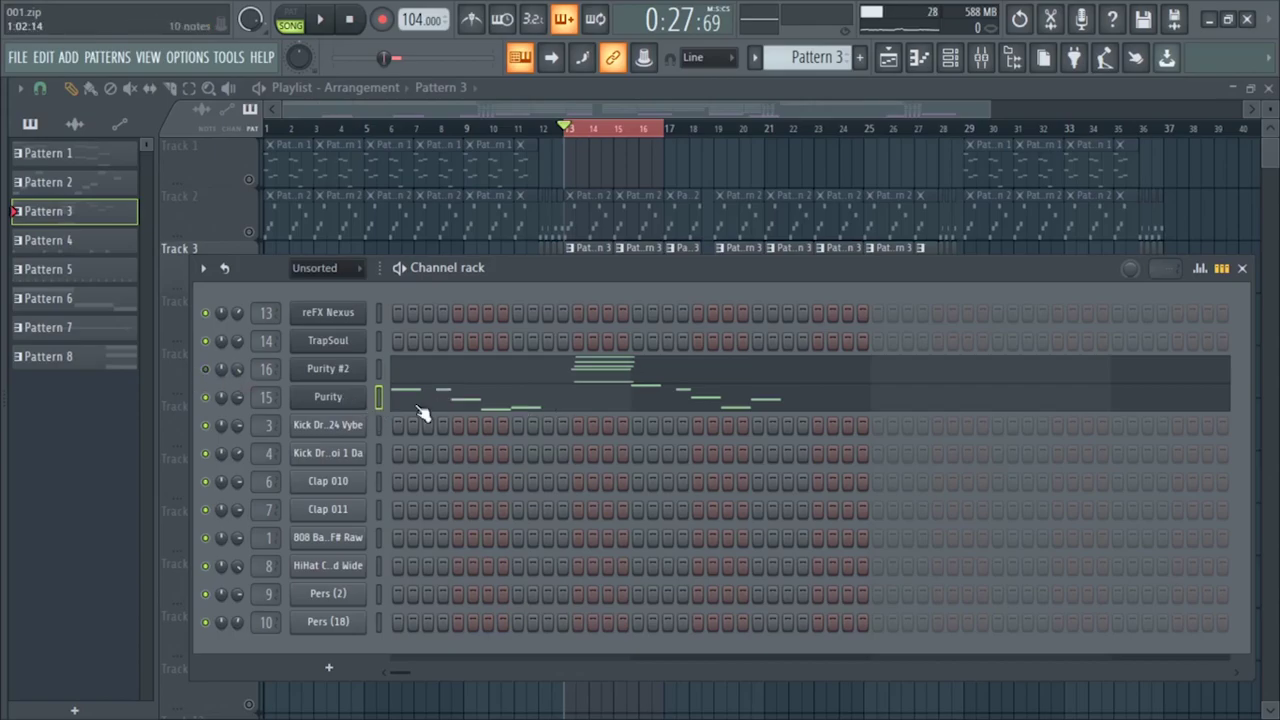
Step: Inspect the Purity channel's preset, and examine its Pattern 3 notes in the piano roll while playing them back
click(343, 400)
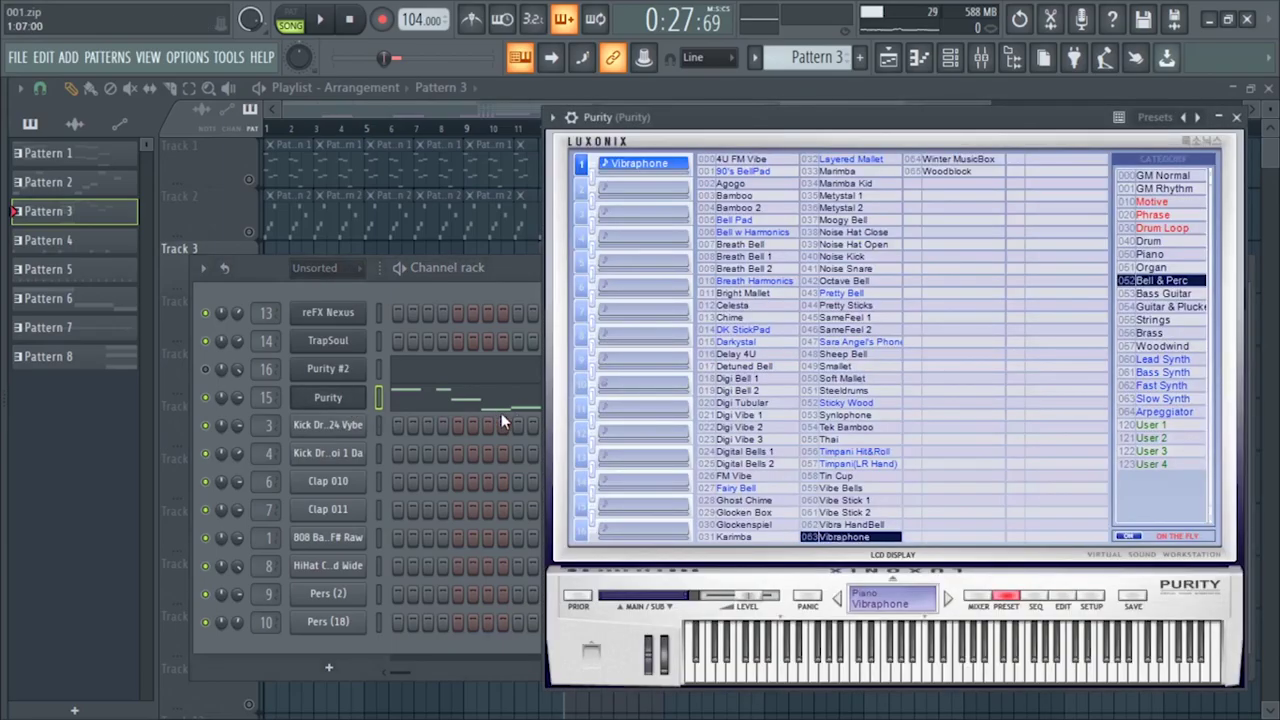
click(1236, 117)
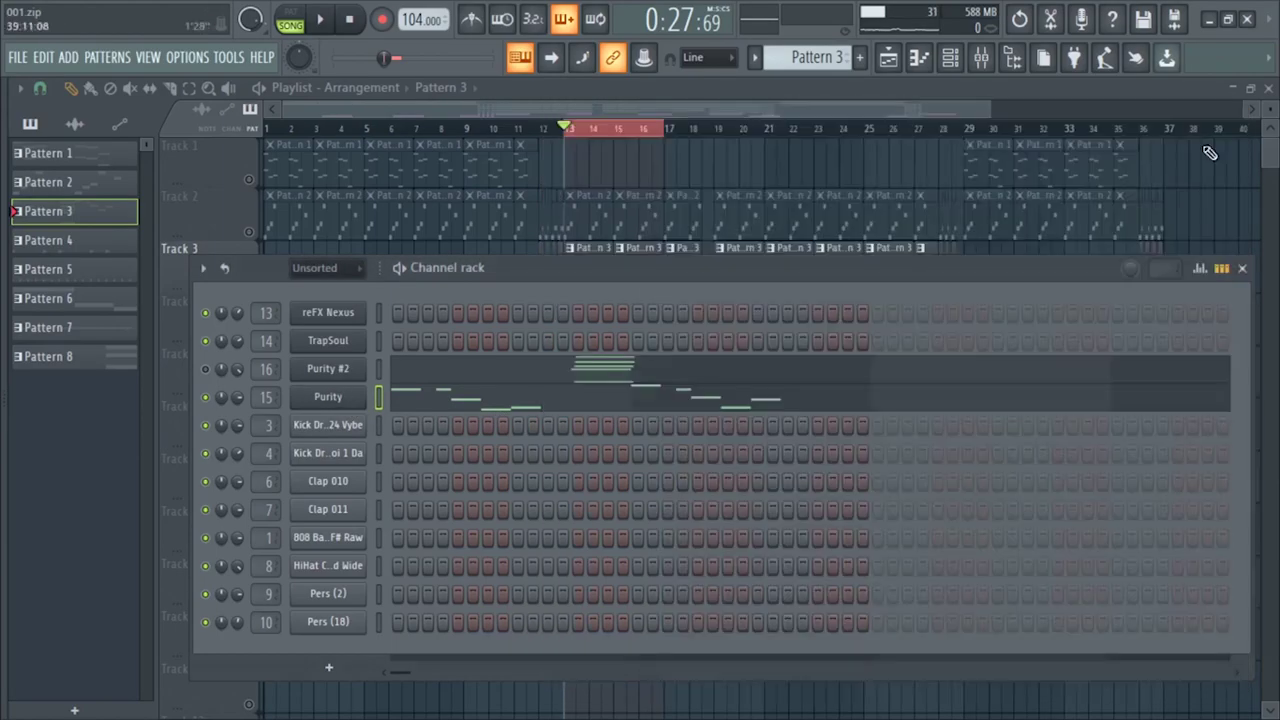
click(608, 390)
scroll(826, 363, up, 4)
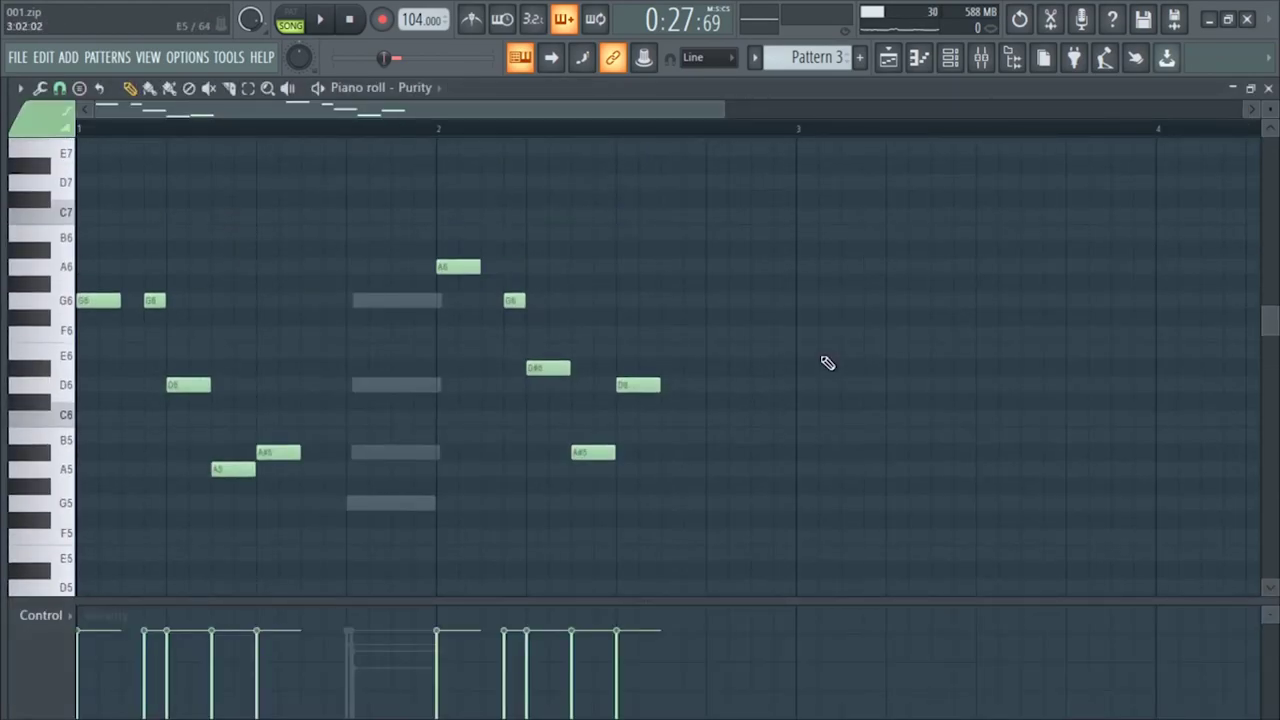
scroll(826, 363, down, 1)
key(space)
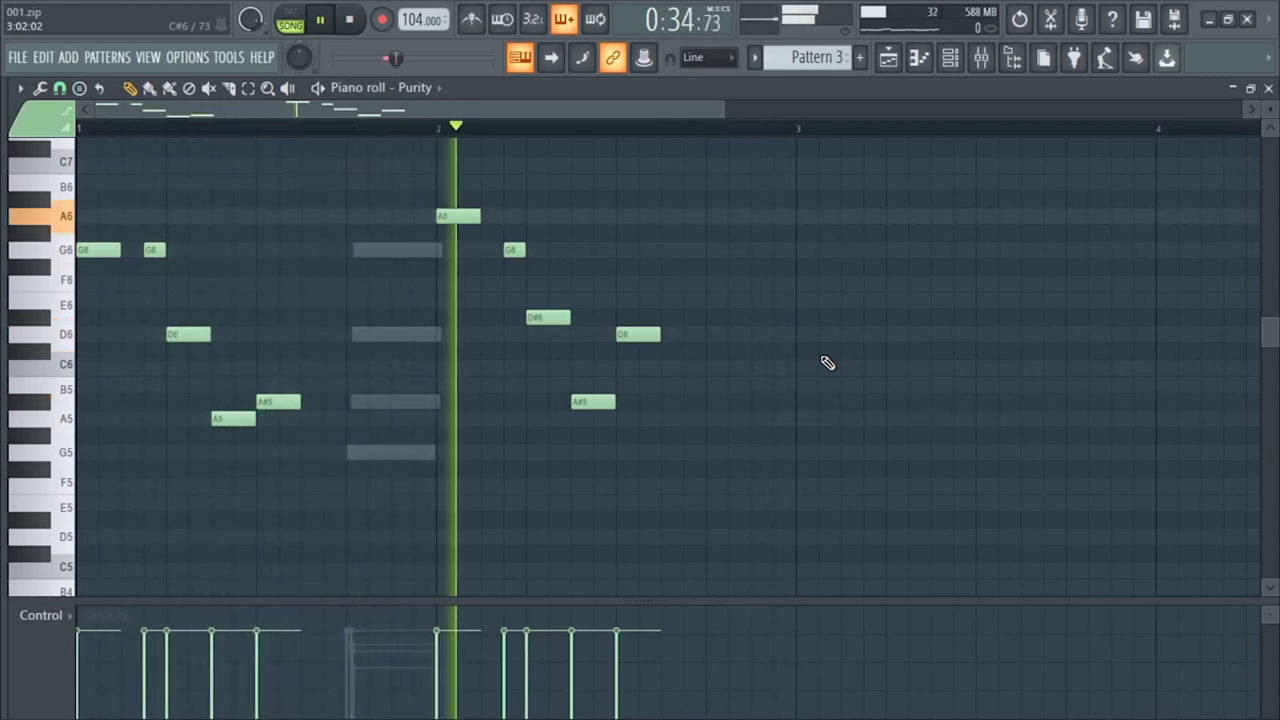
key(space)
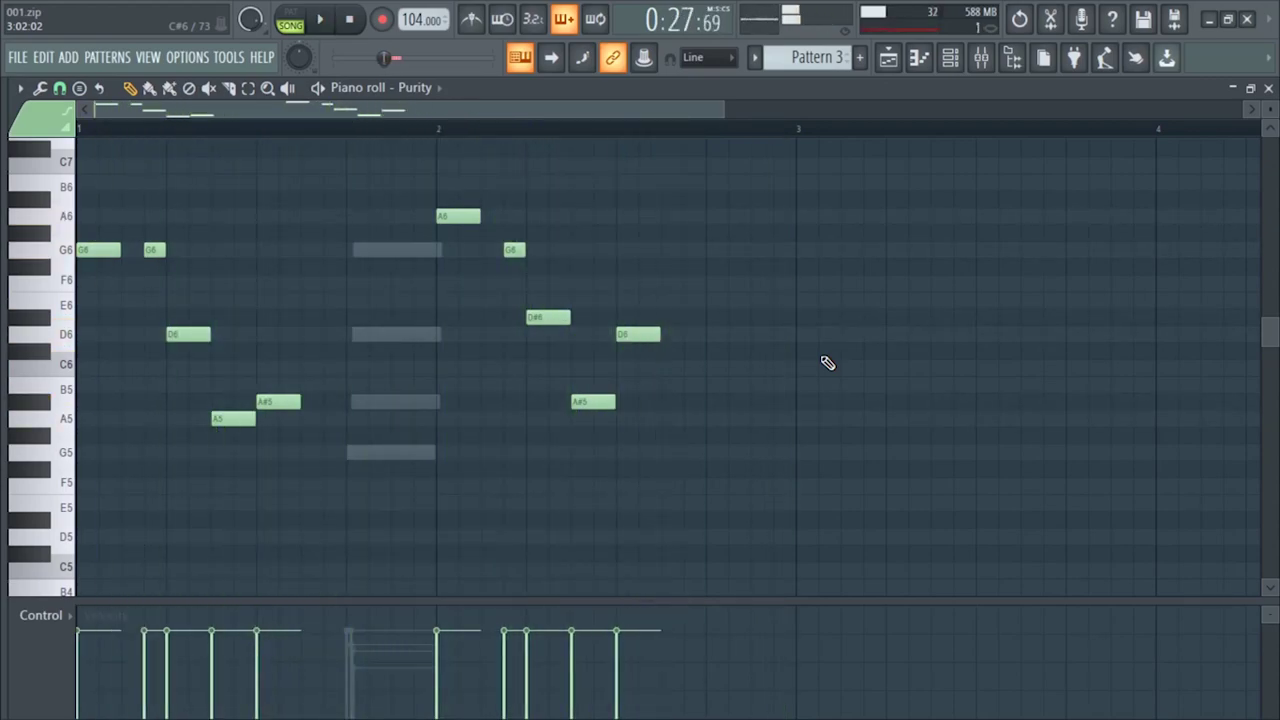
key(F7)
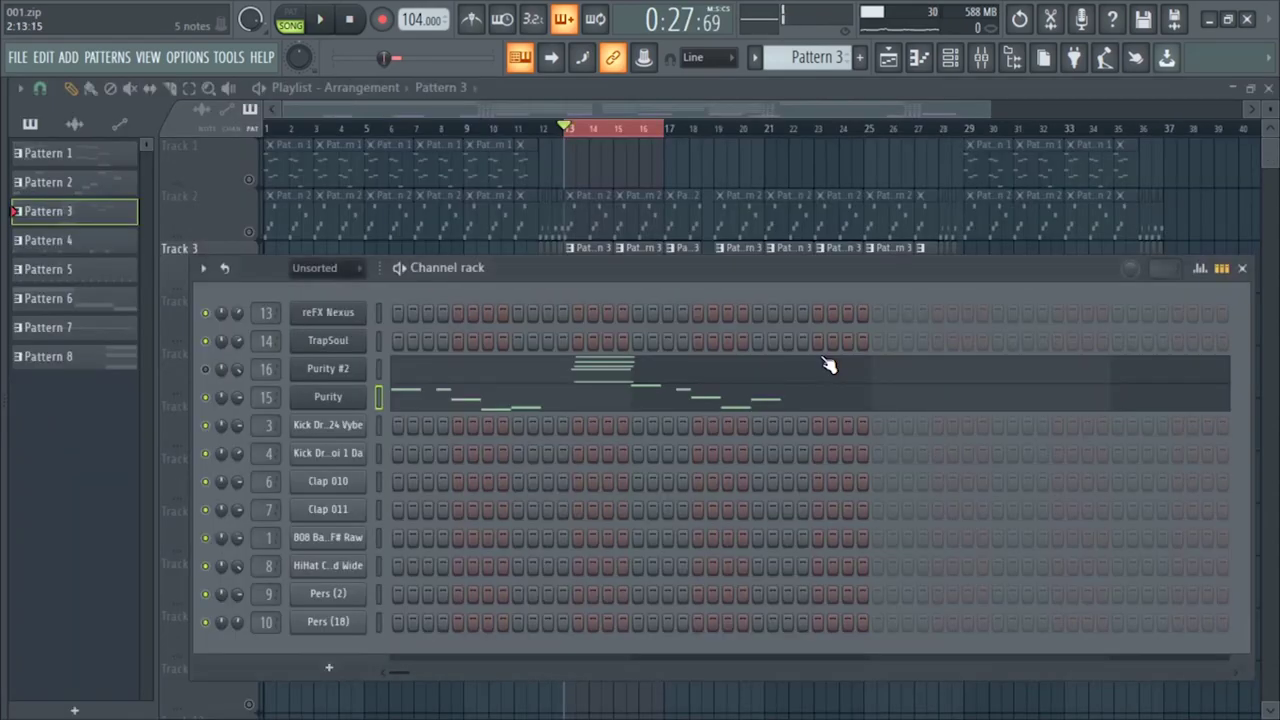
Step: Unmute Purity #2 with Purity muted, and examine its Pattern 3 chord in the piano roll while playing it back
click(205, 369)
click(379, 368)
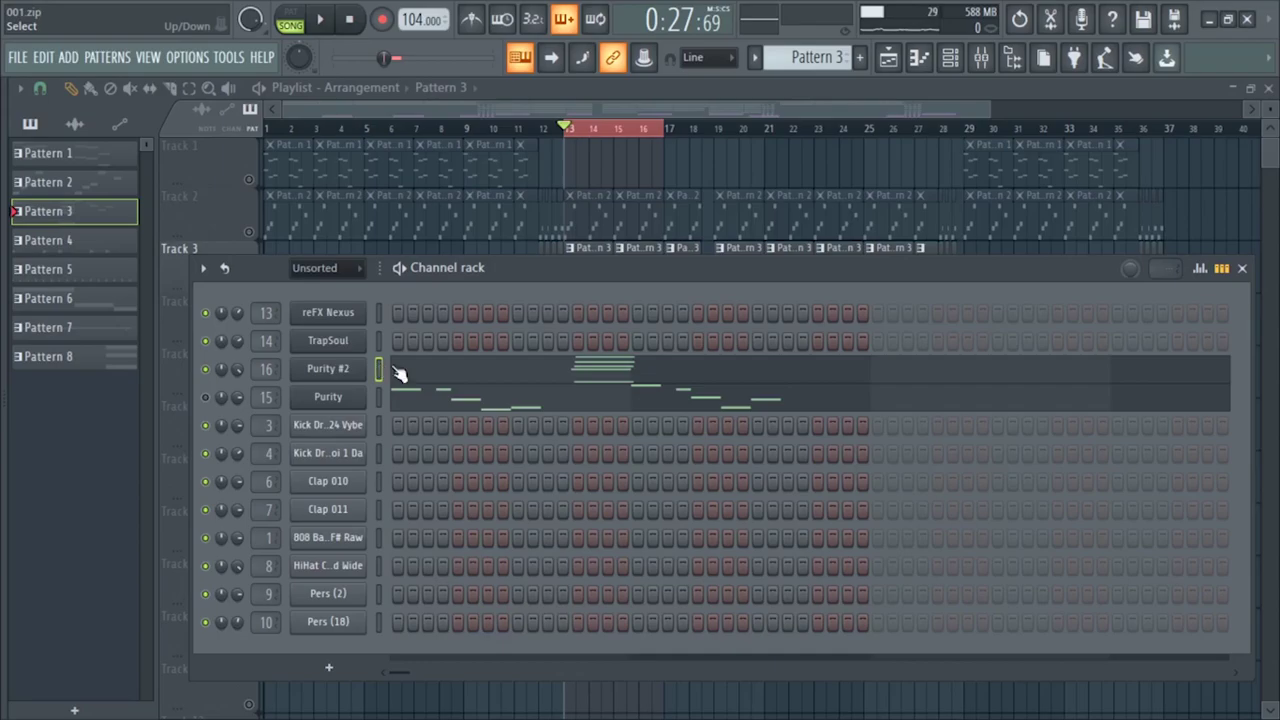
click(442, 374)
scroll(680, 360, up, 4)
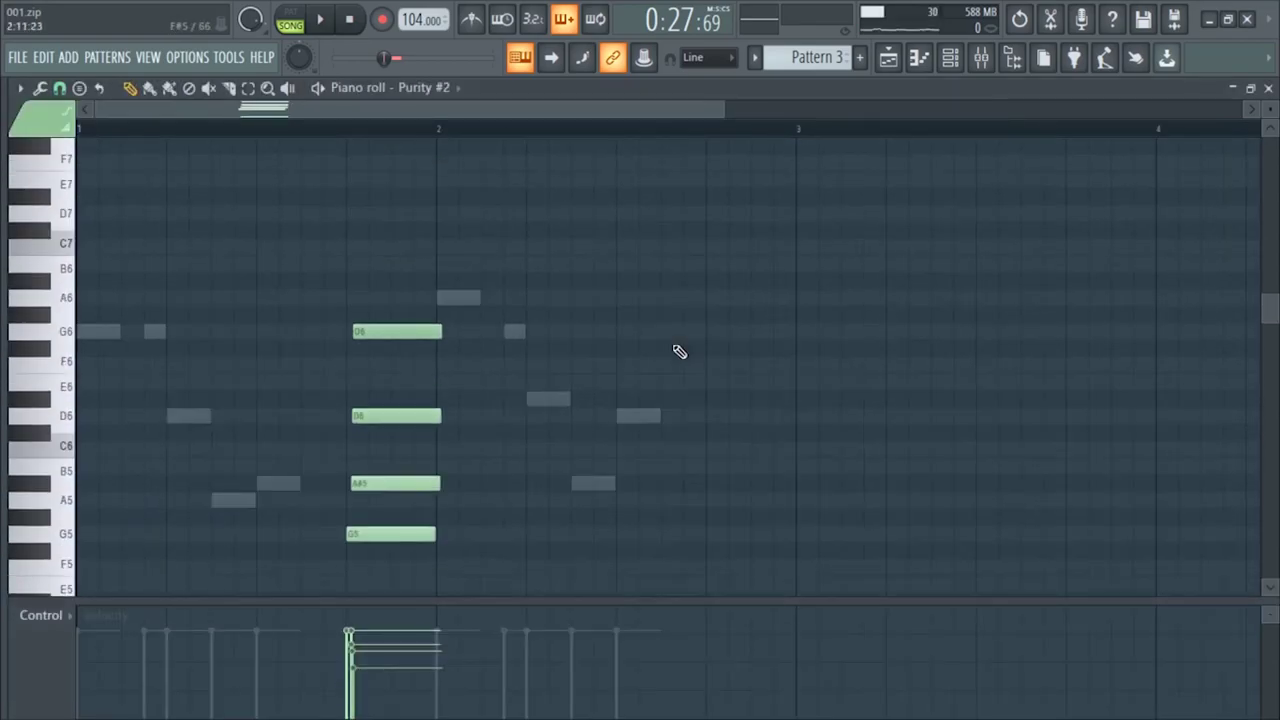
scroll(560, 250, down, 4)
key(space)
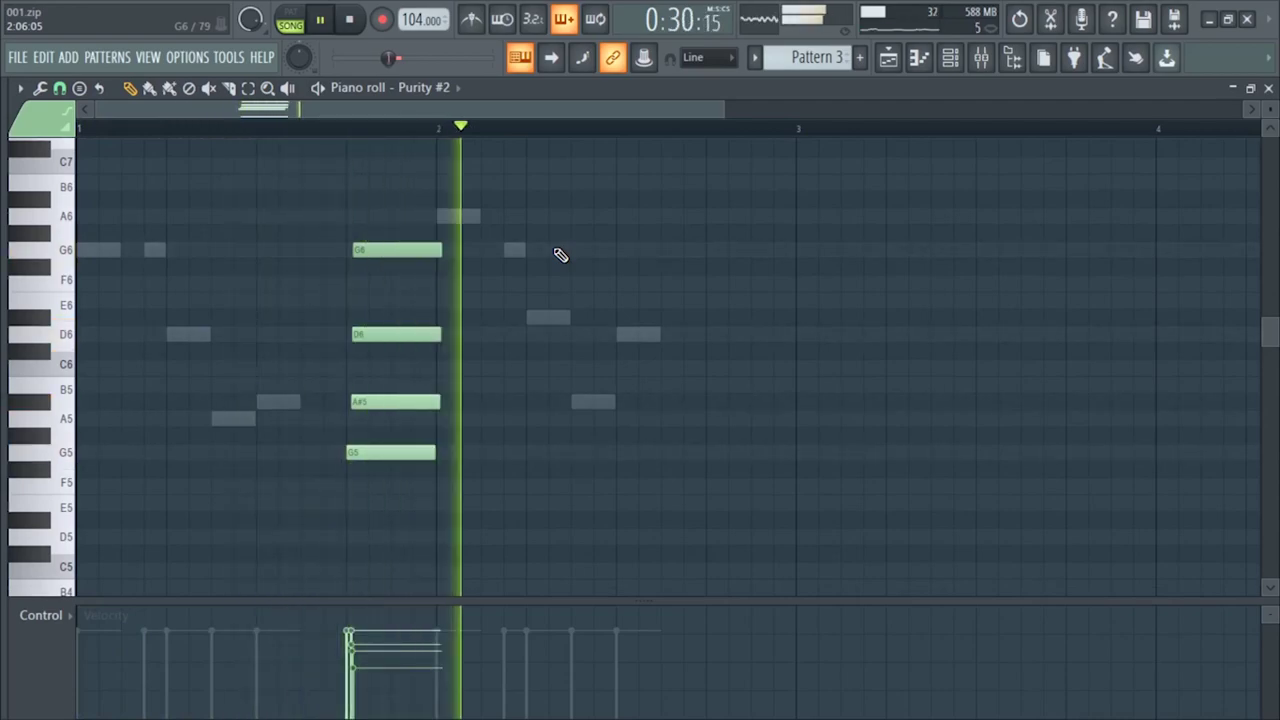
key(space)
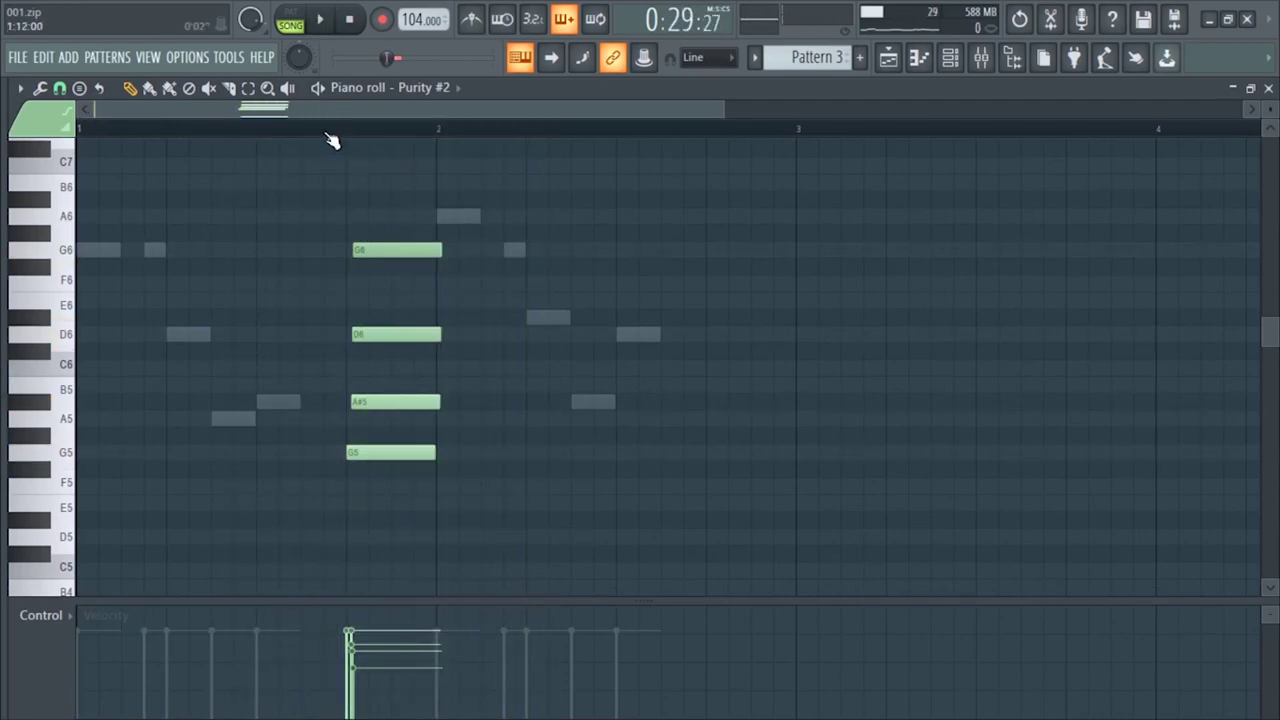
key(space)
key(space)
key(Escape)
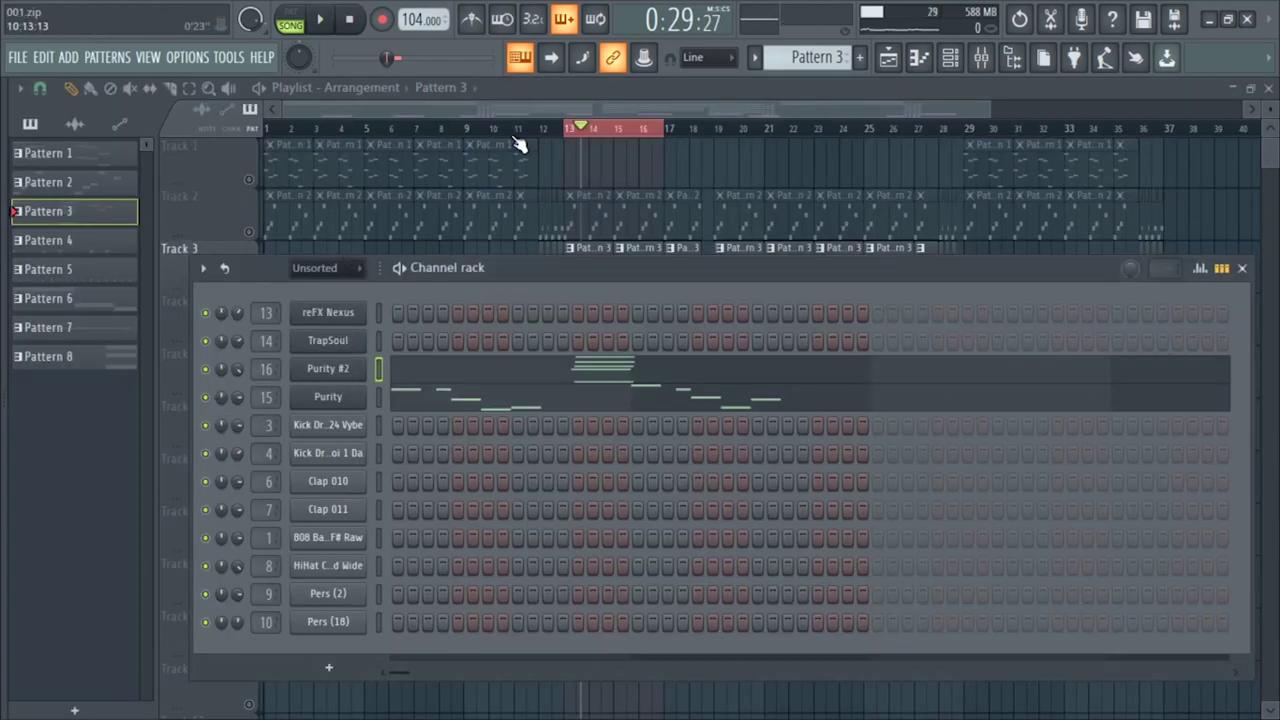
Step: Return to the playlist, move the playhead back to bar 13 and play Track 3 with both Purity channels
key(F6)
drag(580, 130, 570, 131)
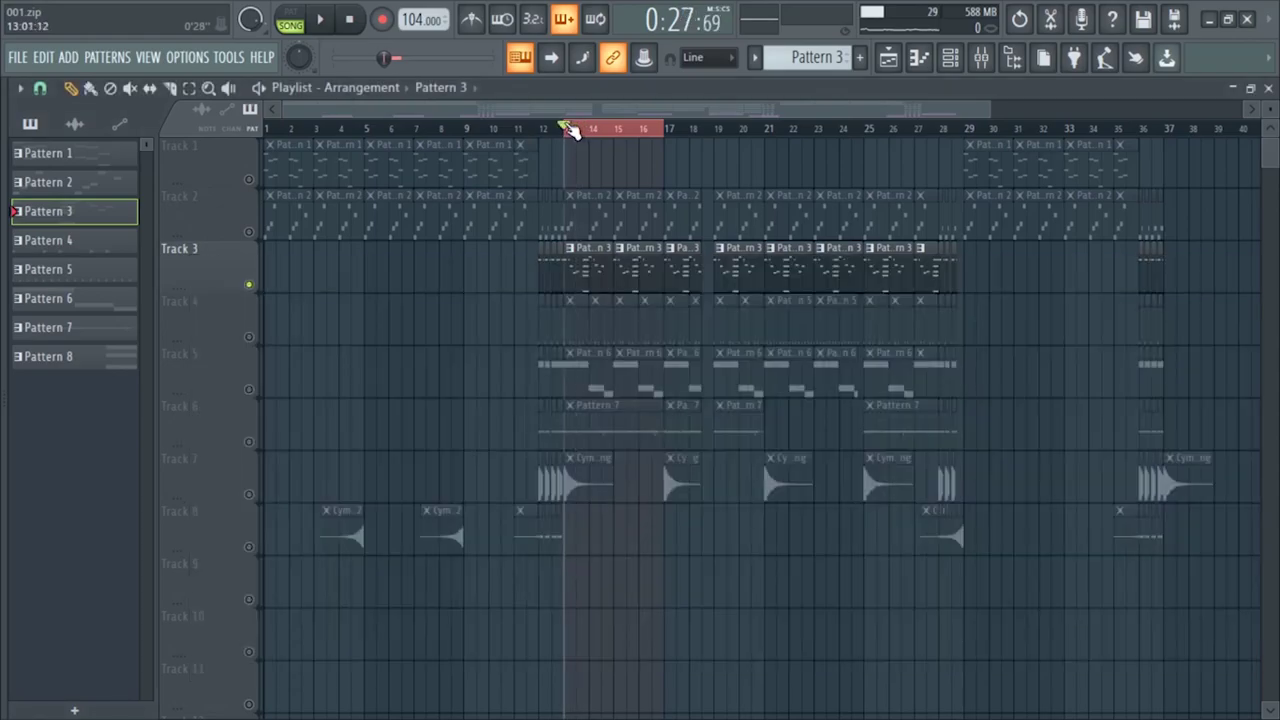
key(space)
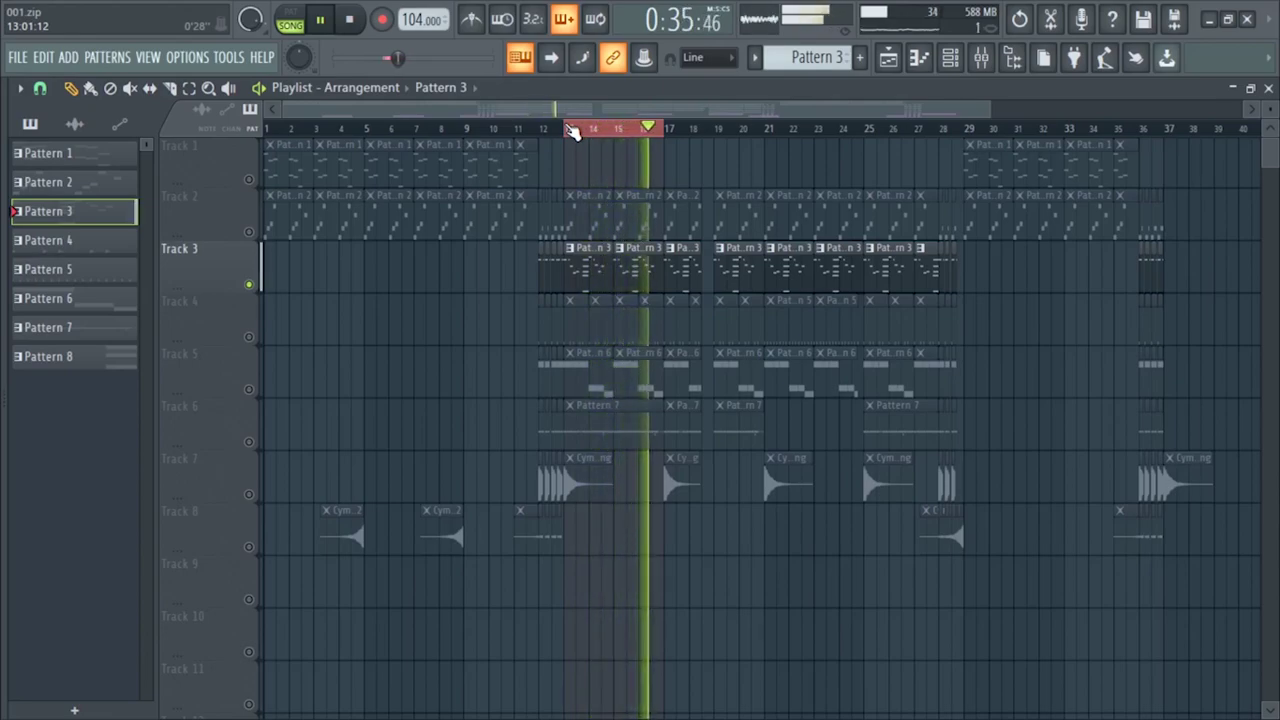
key(space)
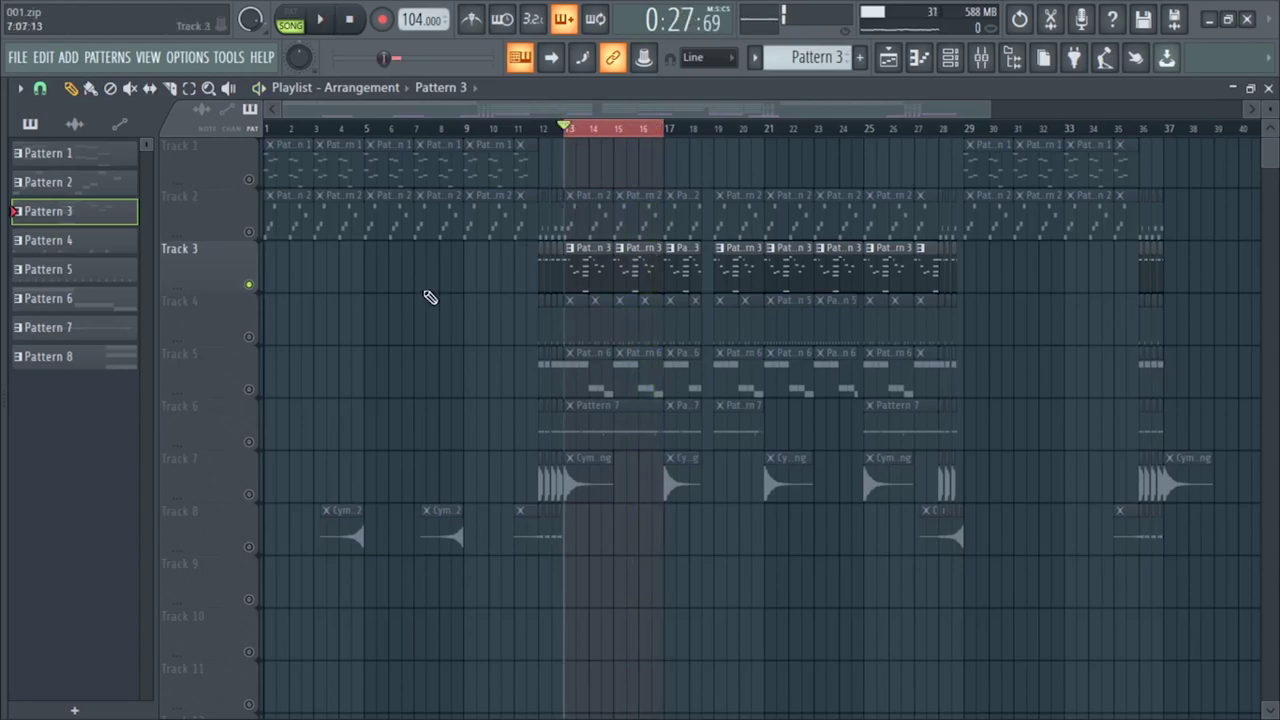
Step: Solo Track 4 and play its Pattern 4 kicks and claps from bar 13 with the channel rack shown
right_click(251, 338)
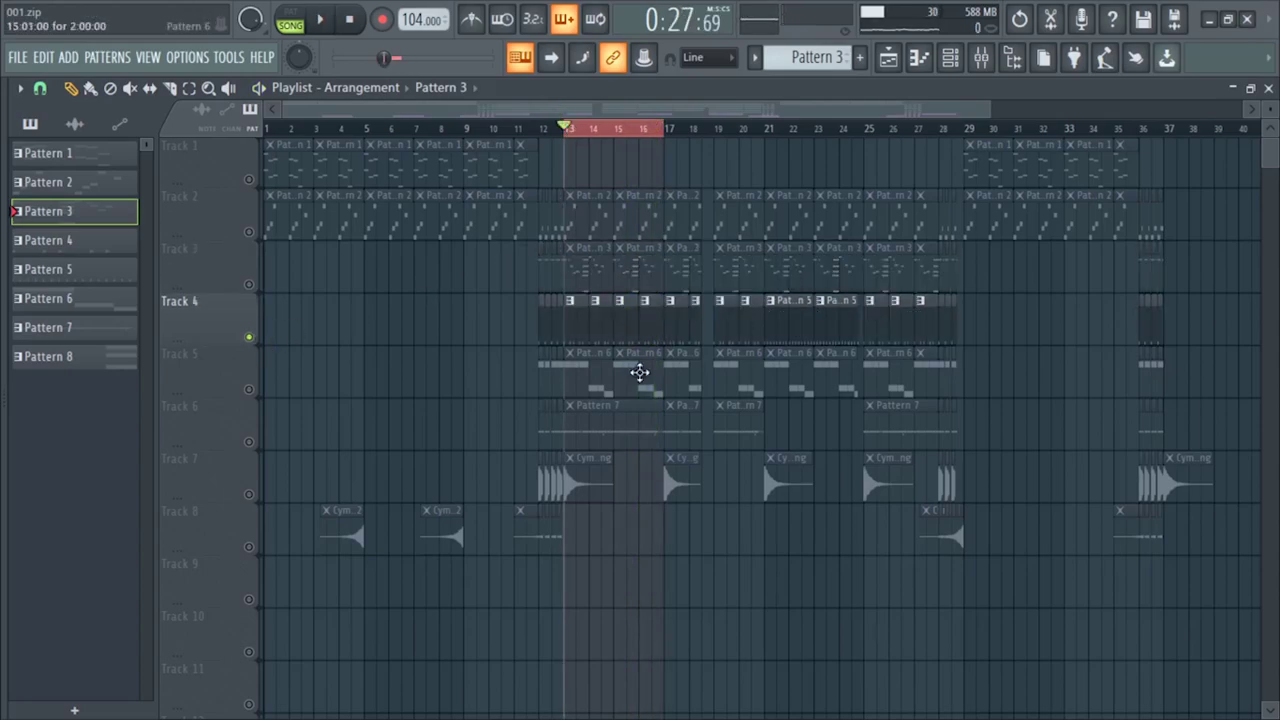
double_click(577, 332)
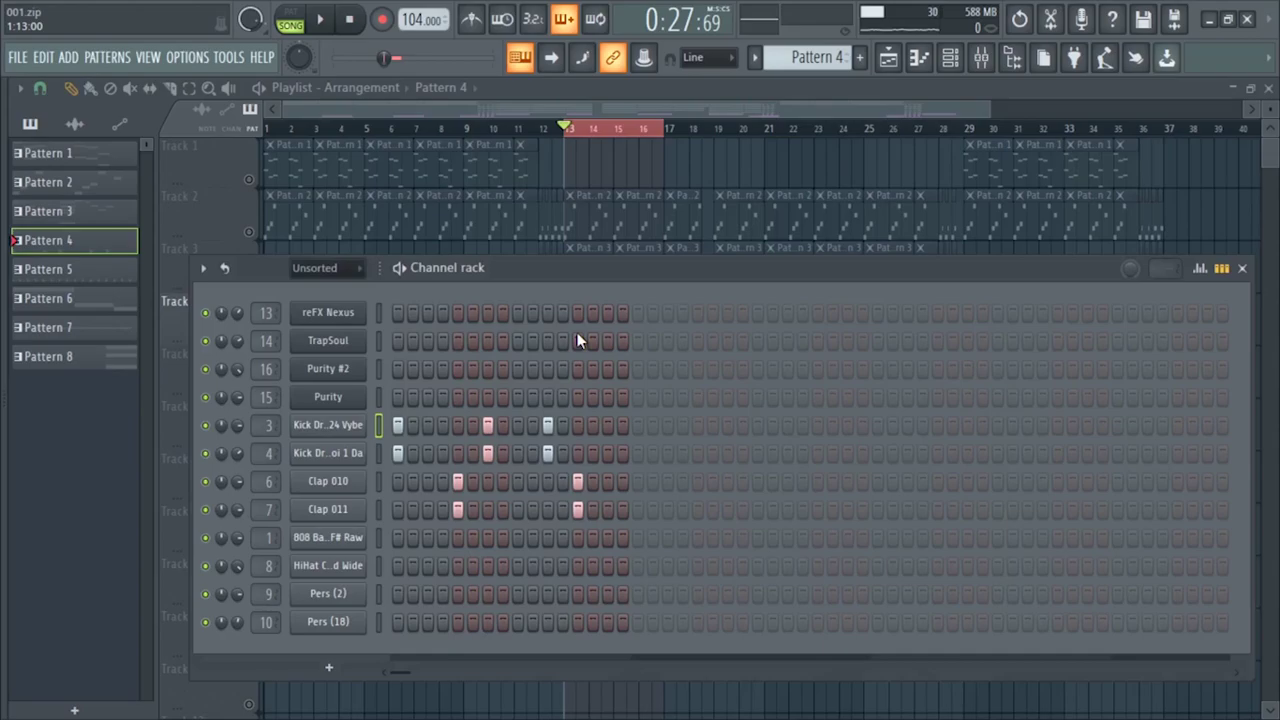
mouse_move(619, 275)
mouse_down()
mouse_move(609, 264)
mouse_move(623, 263)
mouse_up()
key(space)
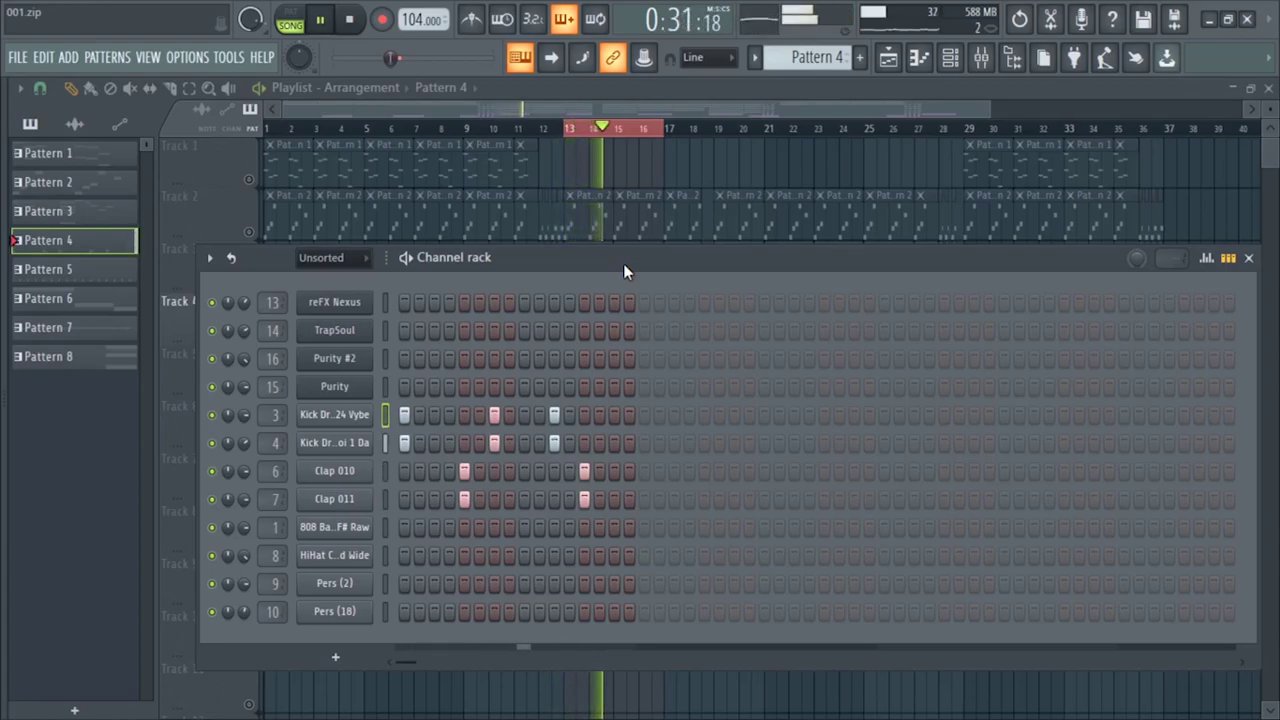
key(space)
key(F6)
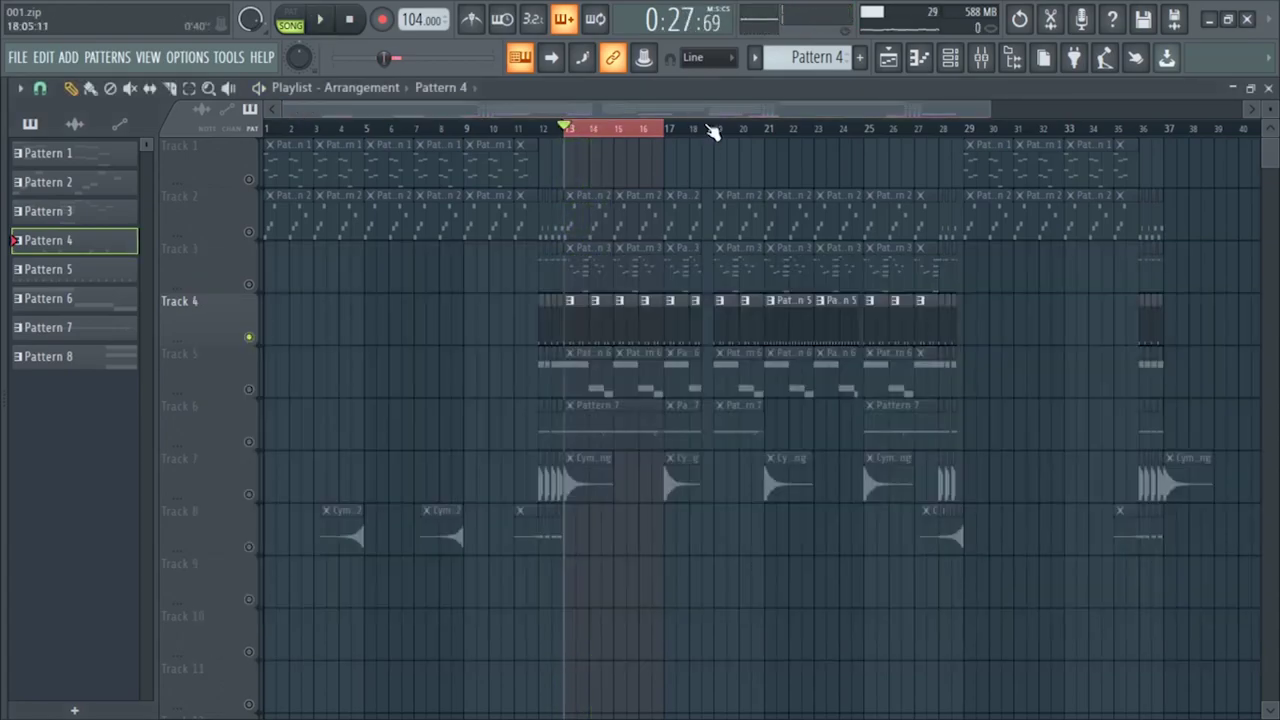
Step: Solo Track 5 and open Pattern 6's 808 Bass F# Raw notes in the piano roll
right_click(242, 387)
click(237, 387)
right_click(249, 390)
double_click(587, 371)
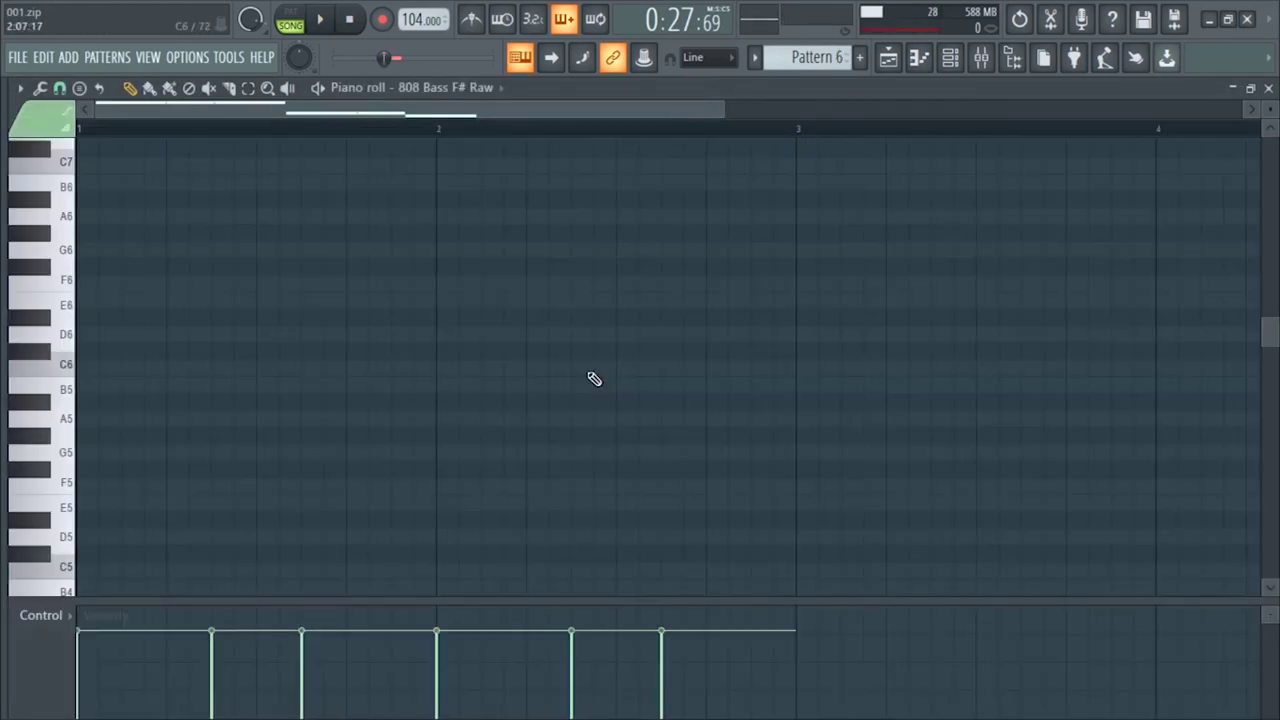
key(Escape)
click(565, 527)
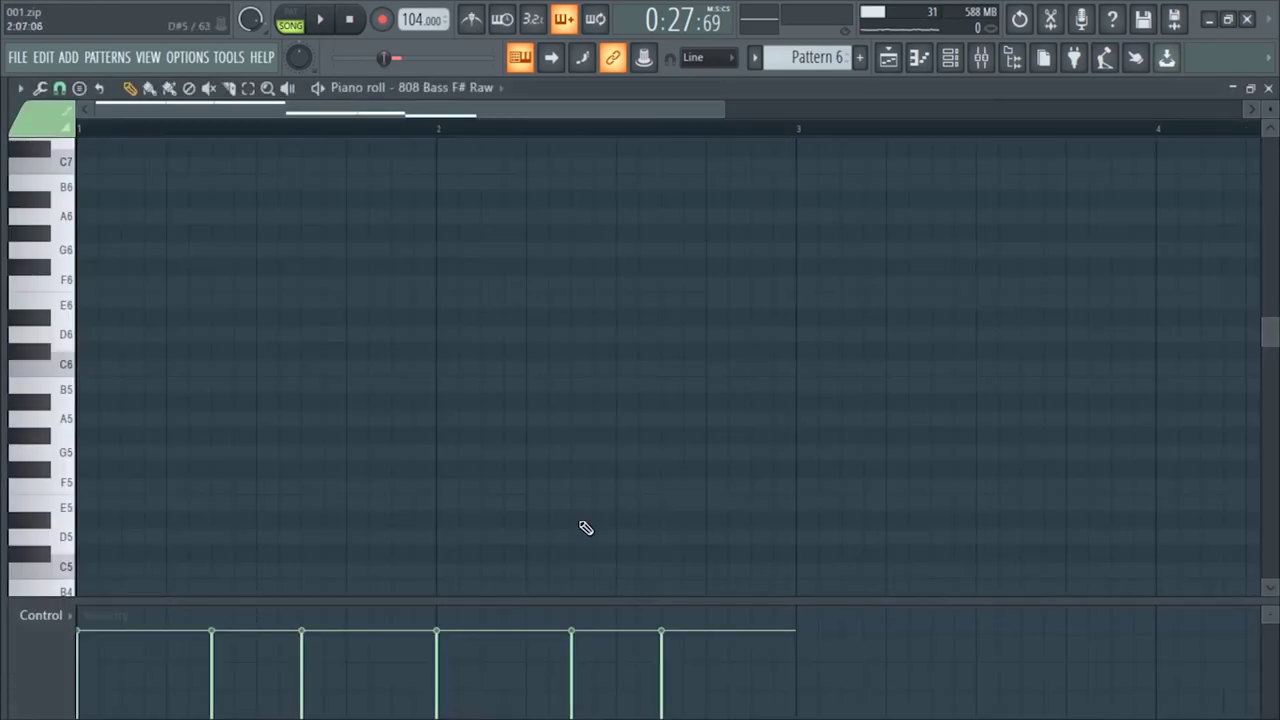
Step: Play back the 808 bass notes from bar 13 while examining them, and return to the playlist
key(space)
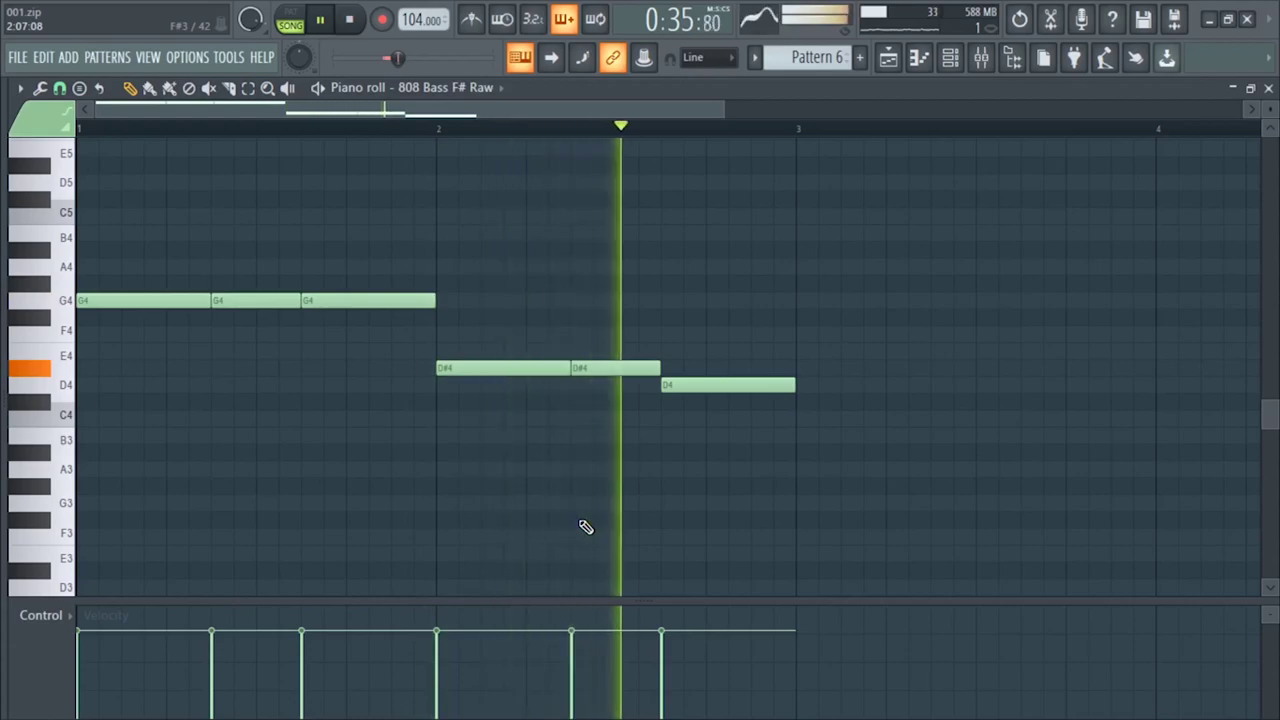
key(space)
key(F7)
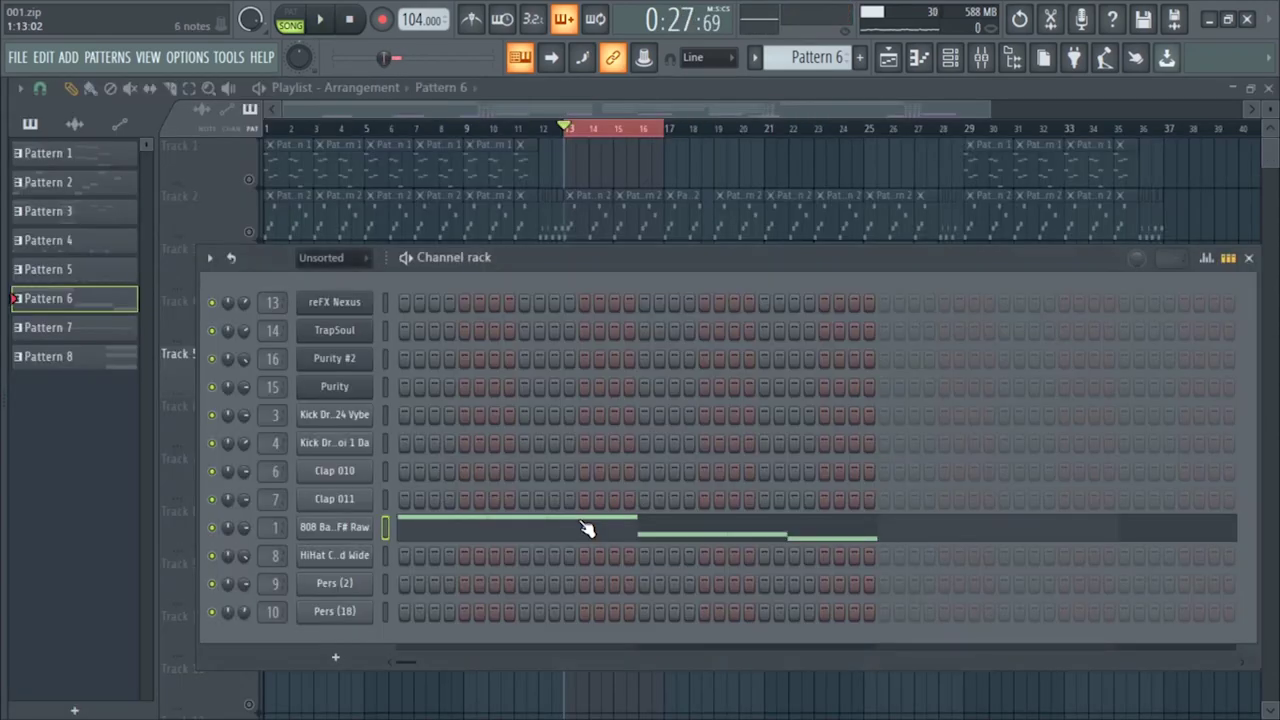
key(F6)
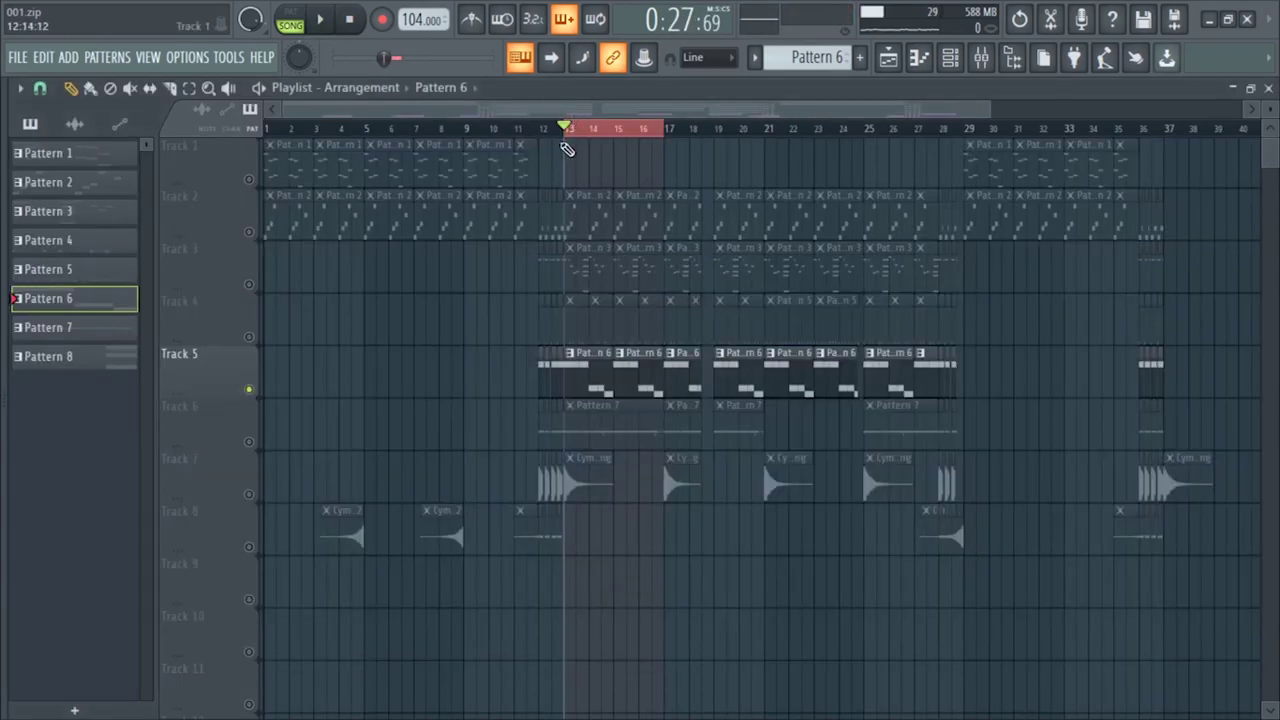
Step: Solo Track 6, open Pattern 7 in the channel rack and isolate the closed hi-hat by muting Pers (2) and Pers (18)
right_click(251, 442)
double_click(610, 437)
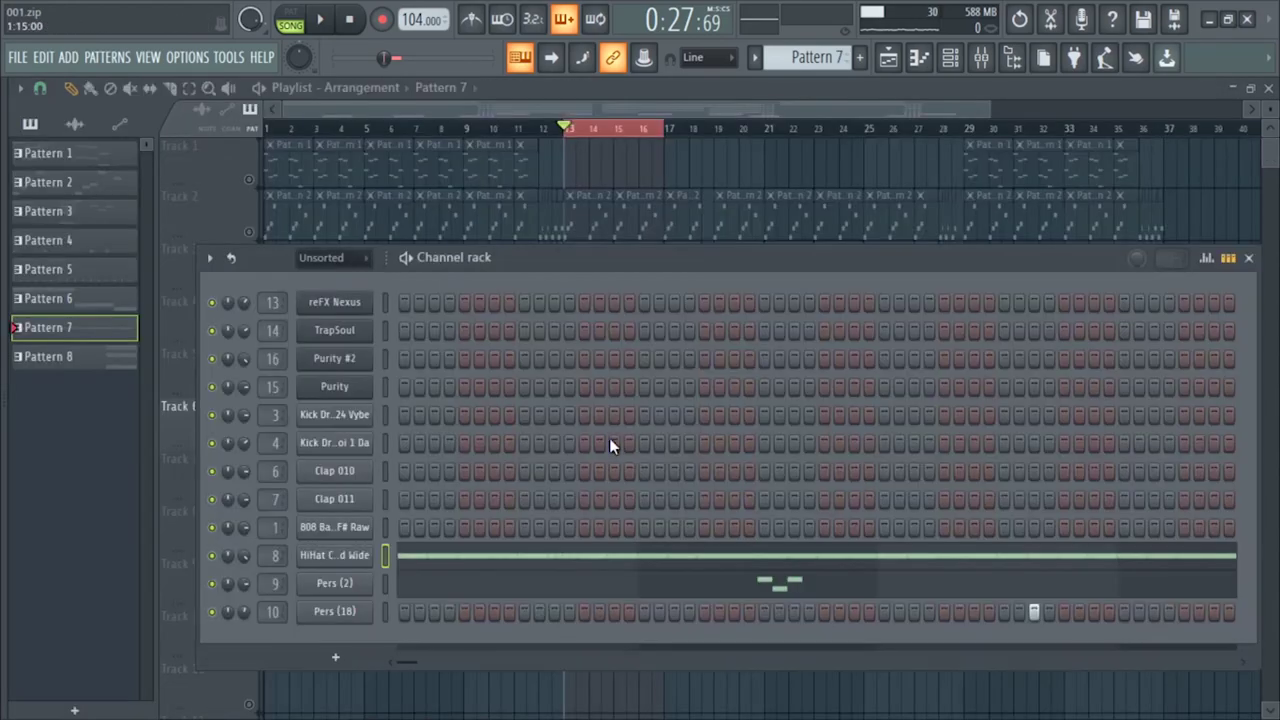
click(384, 612)
click(378, 555)
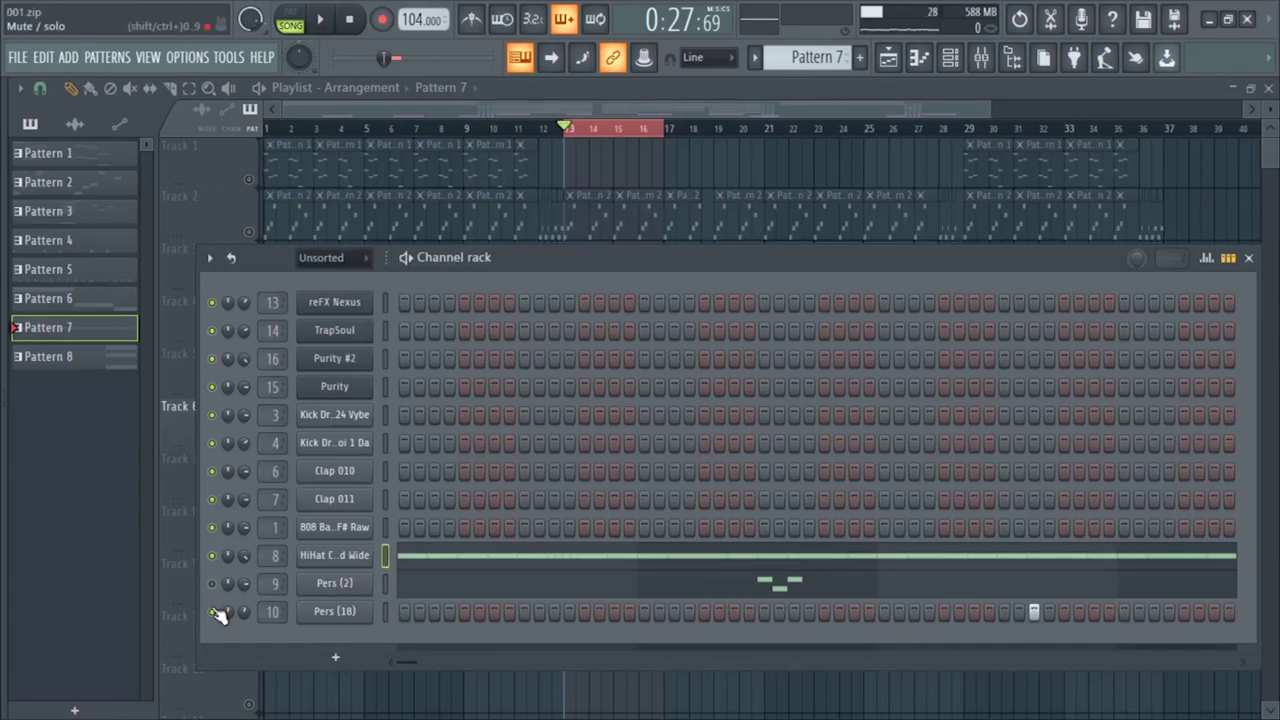
Step: Examine all of Pattern 7's closed hi-hat notes in the piano roll while playing them back, and return to the channel rack
click(447, 565)
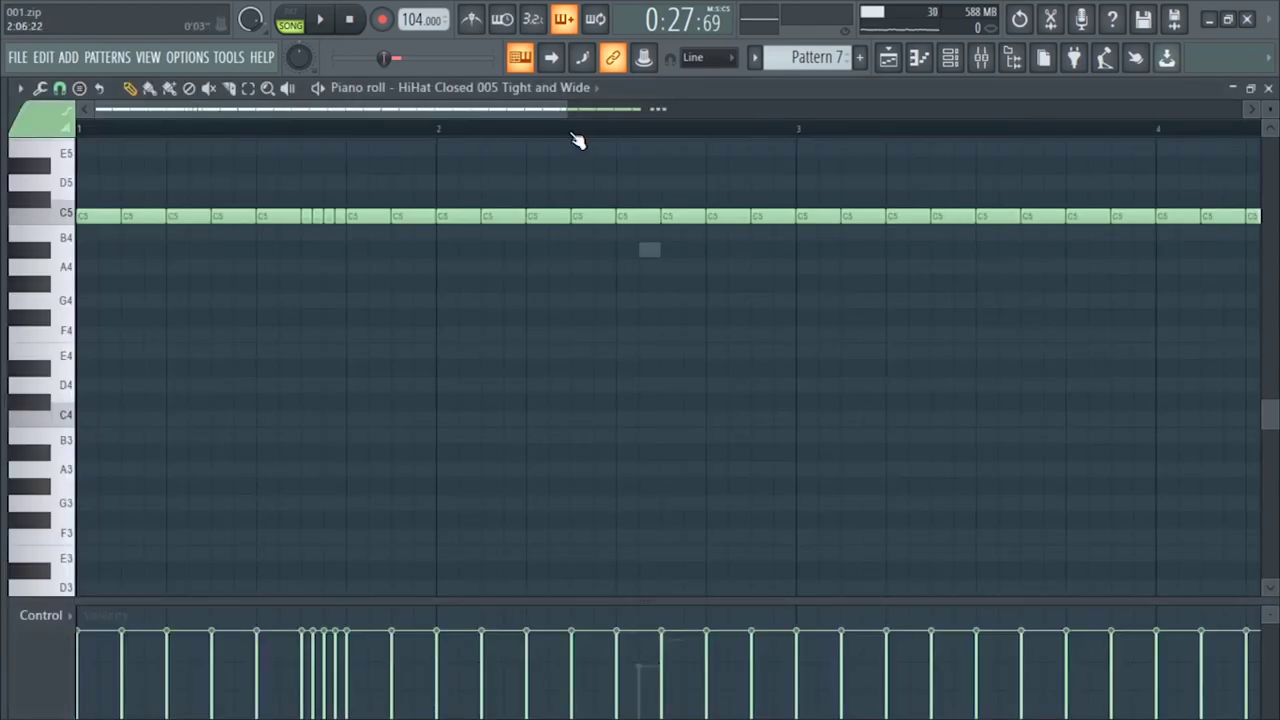
scroll(575, 138, down, 5)
drag(507, 112, 409, 131)
key(space)
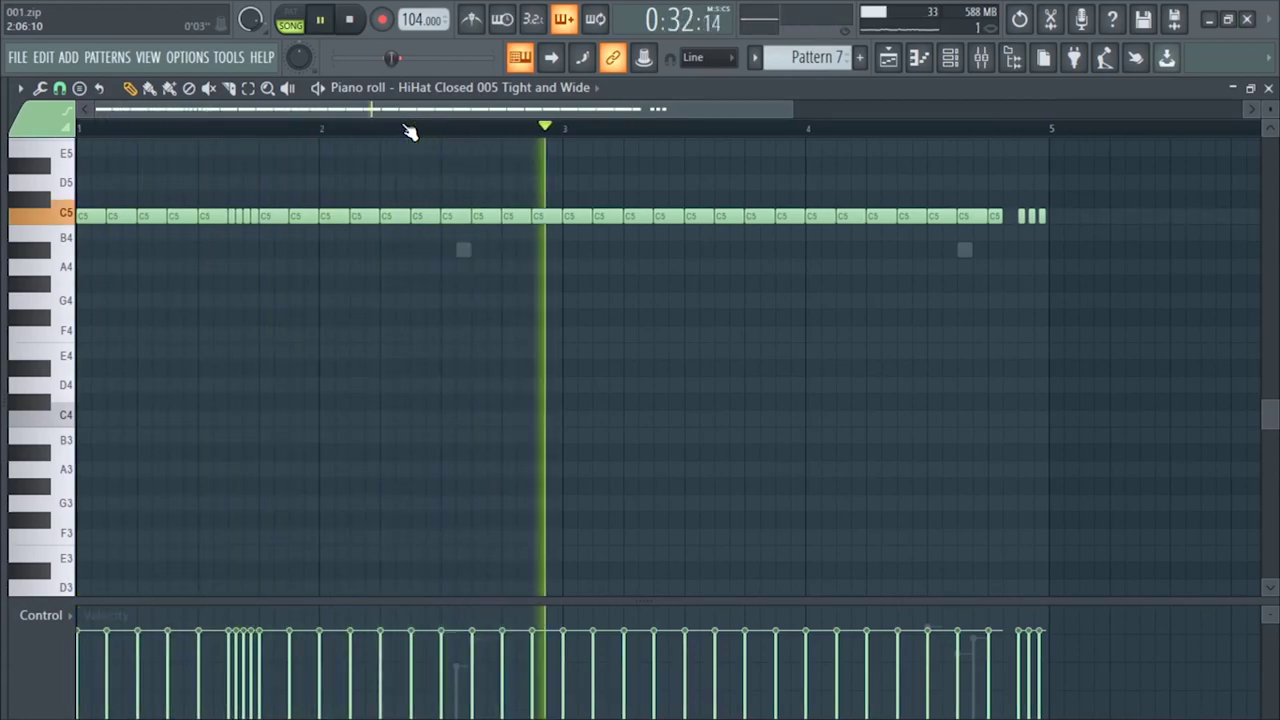
scroll(754, 303, up, 3)
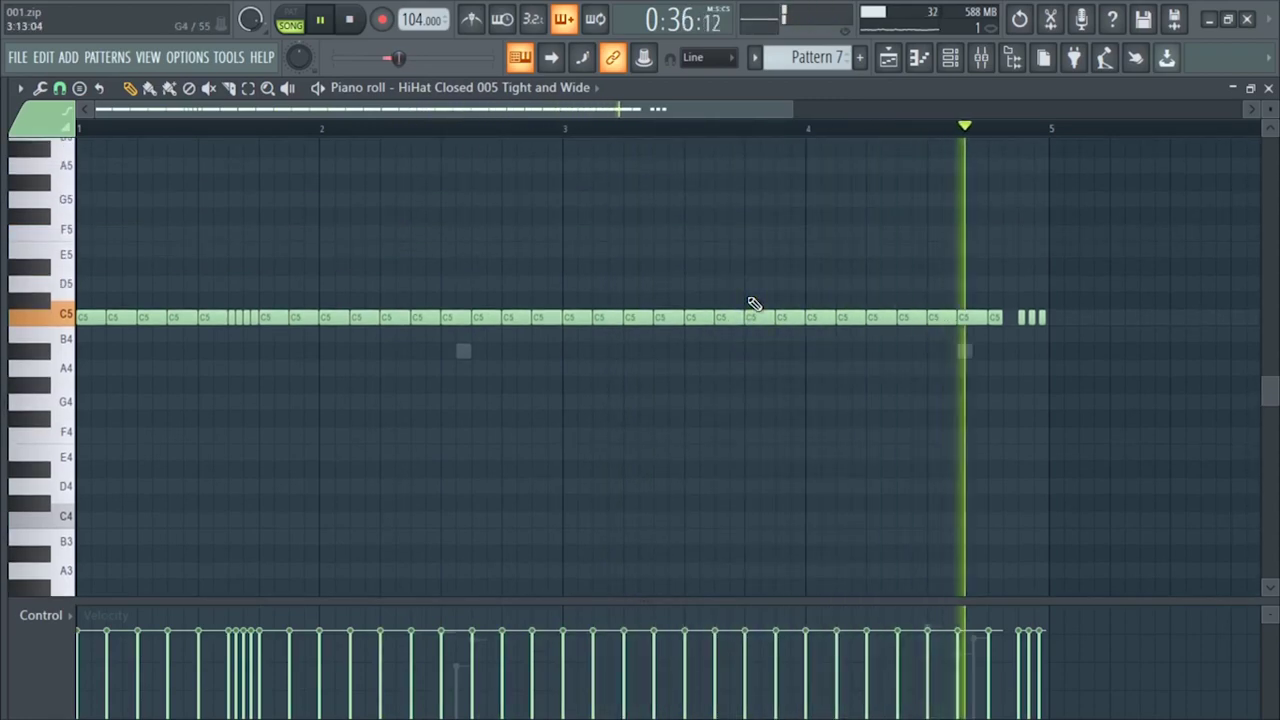
key(space)
key(Escape)
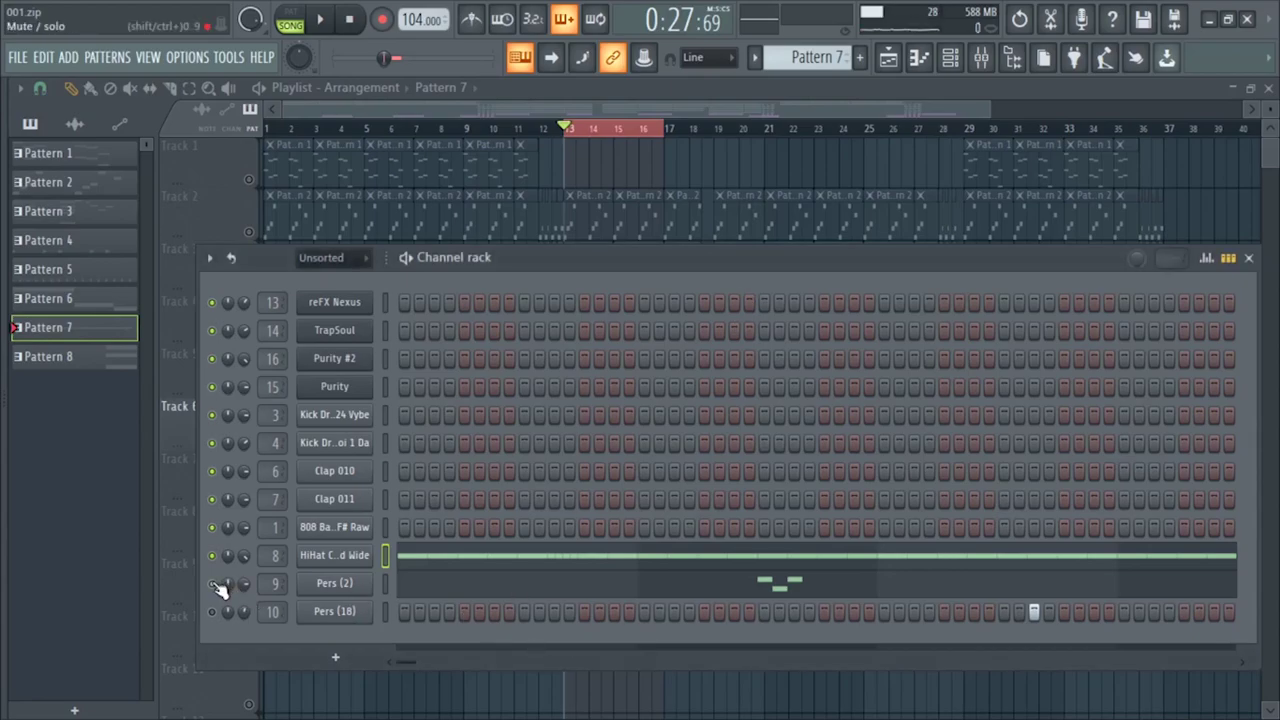
Step: Unmute Pers (2) and Pers (18) in Pattern 7, select Pers (2) and play the hi-hat and percussion from bar 13
click(383, 583)
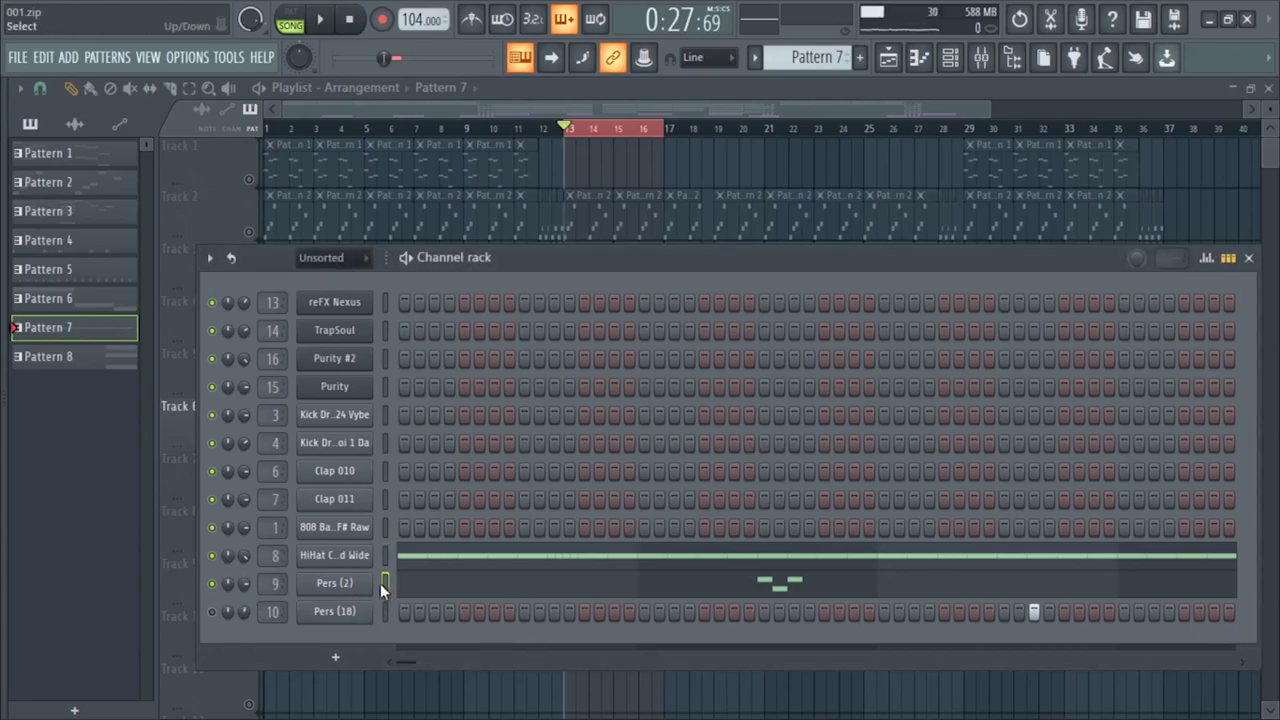
key(z)
click(213, 556)
key(space)
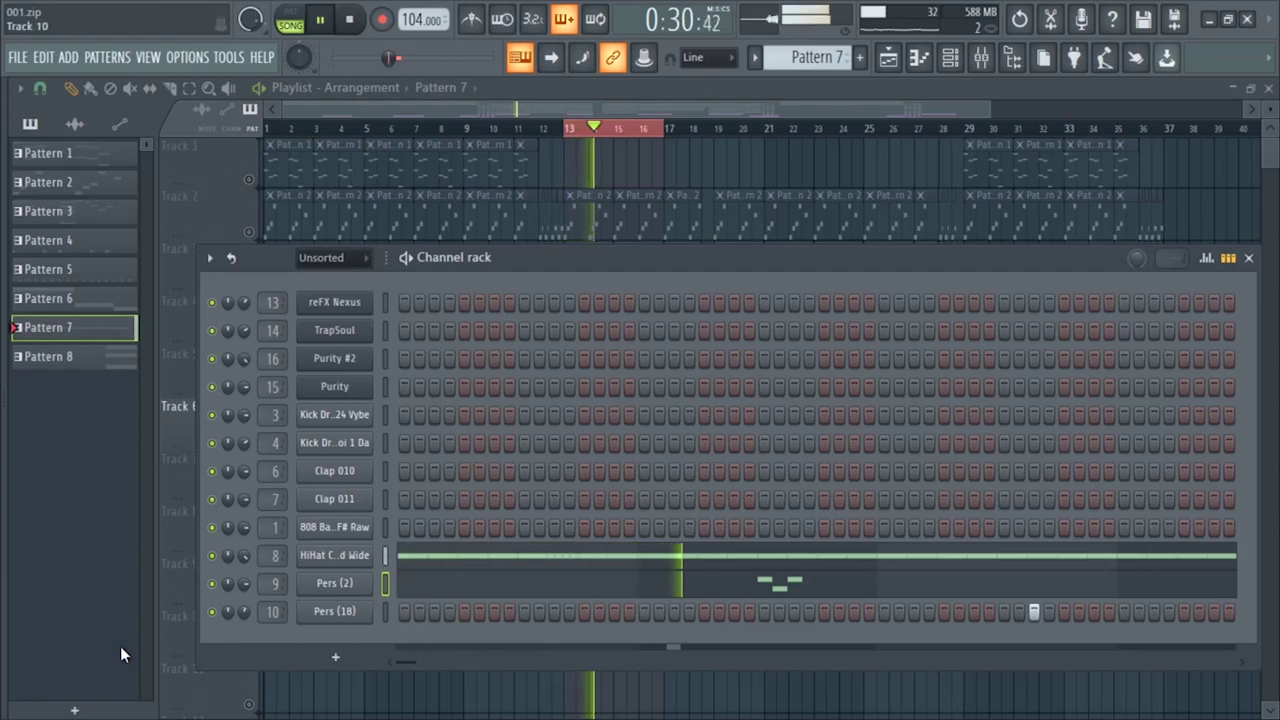
click(217, 610)
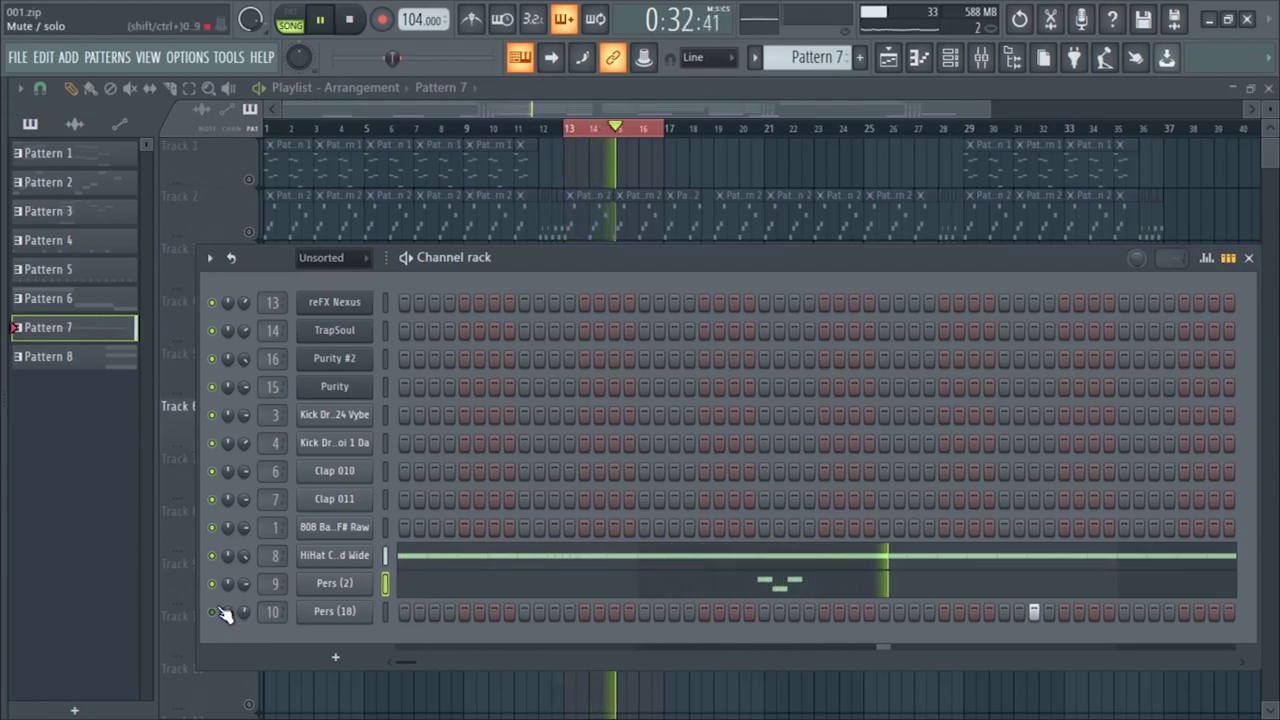
Step: Examine the Pers (2) notes in the piano roll during playback, stop it and return to the channel rack
click(530, 585)
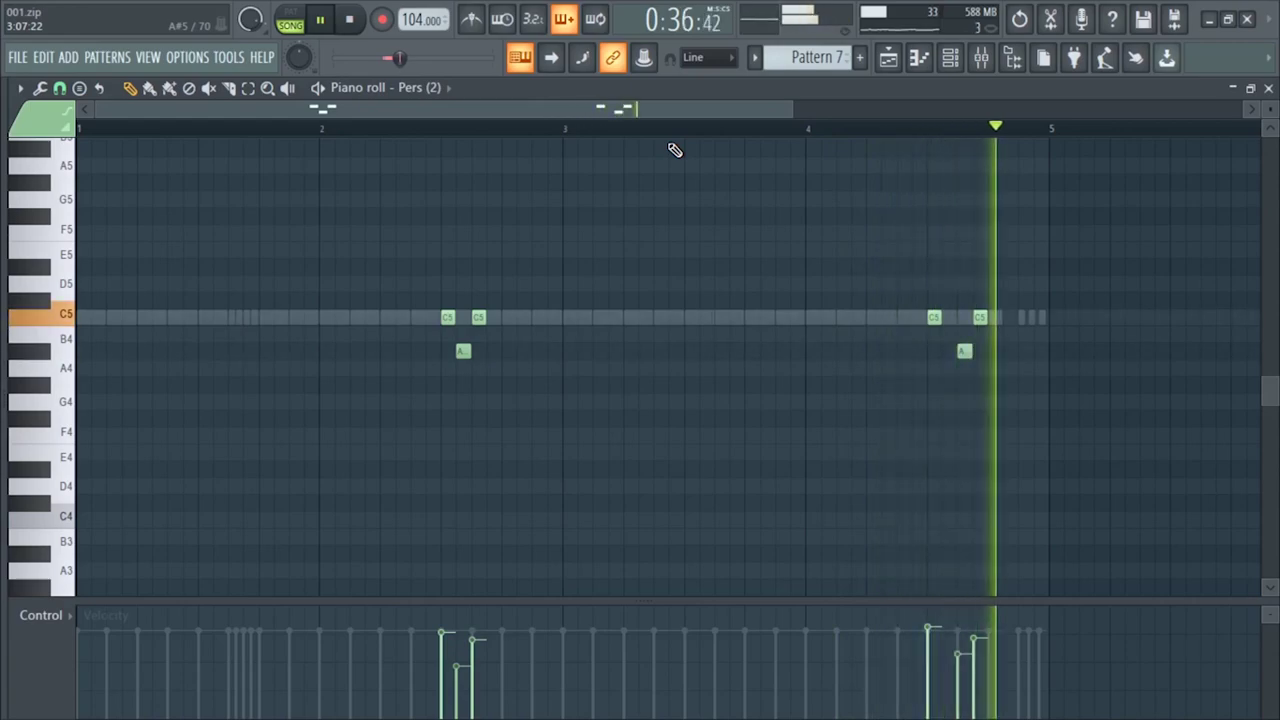
key(space)
key(F7)
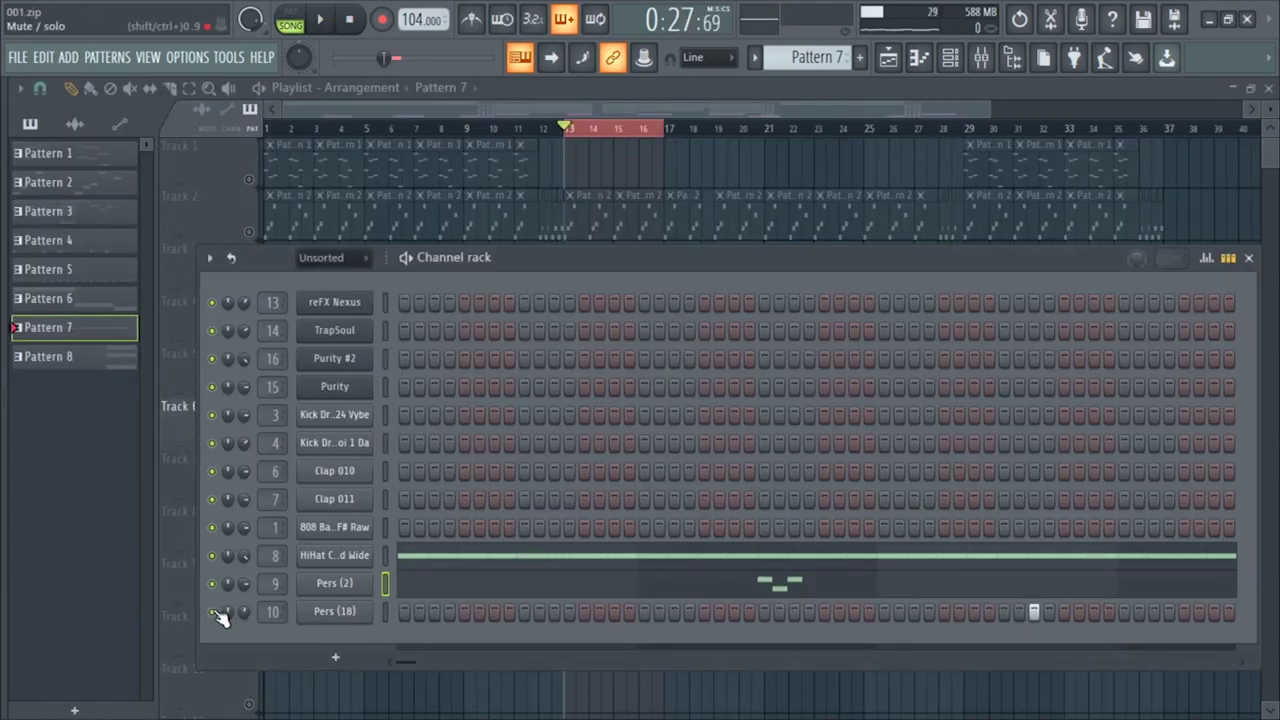
Step: Select Pers (18) and play Pattern 7 from bar 13 while examining its hits along the whole step sequence
click(386, 609)
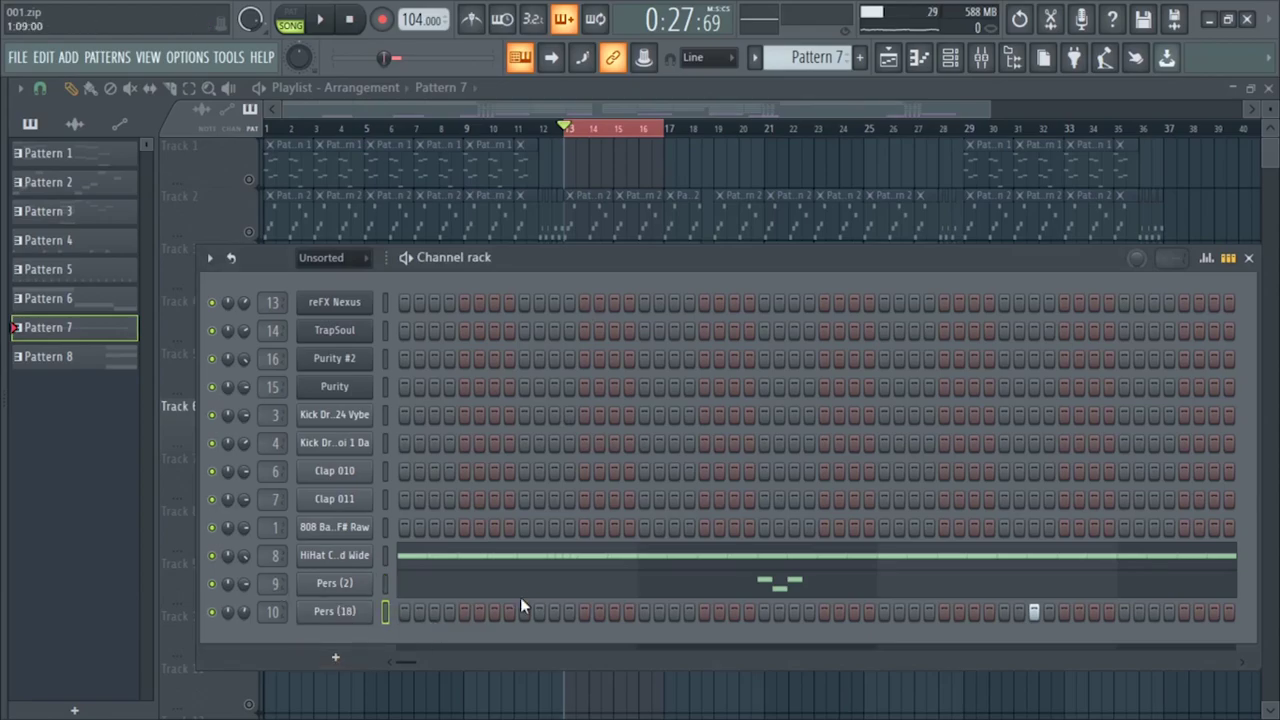
key(space)
drag(411, 658, 424, 659)
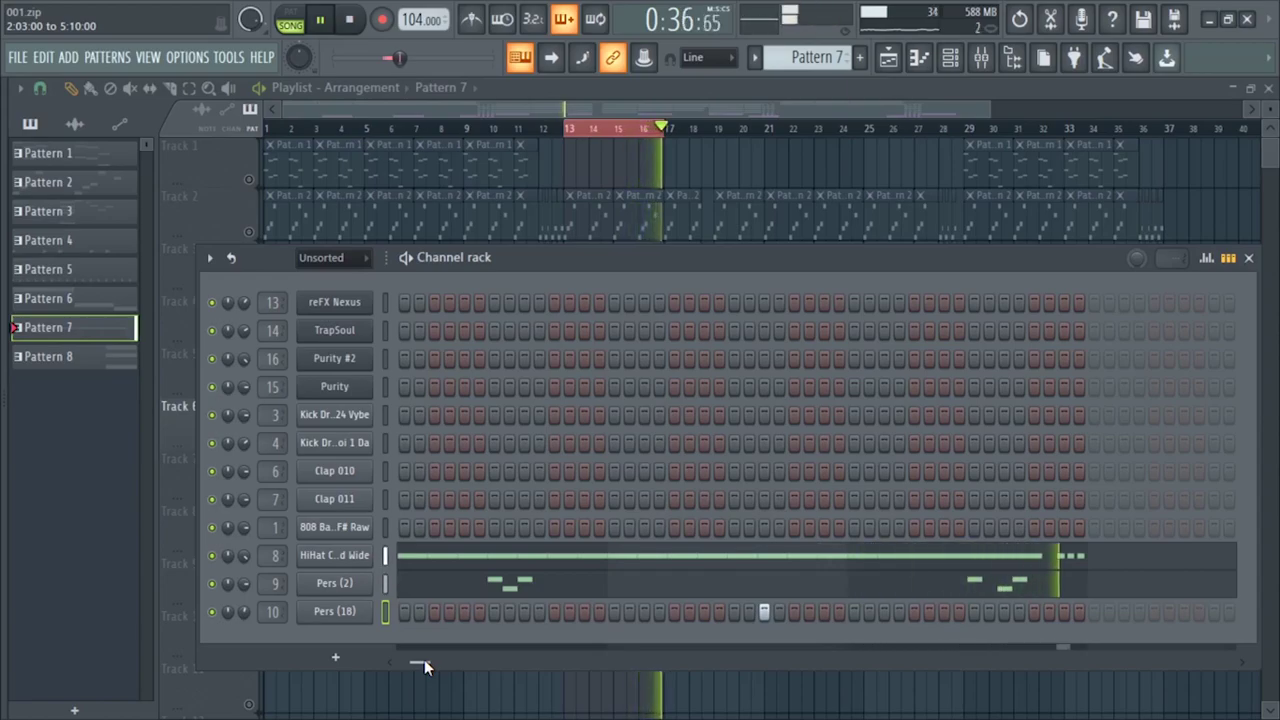
key(space)
drag(424, 659, 390, 659)
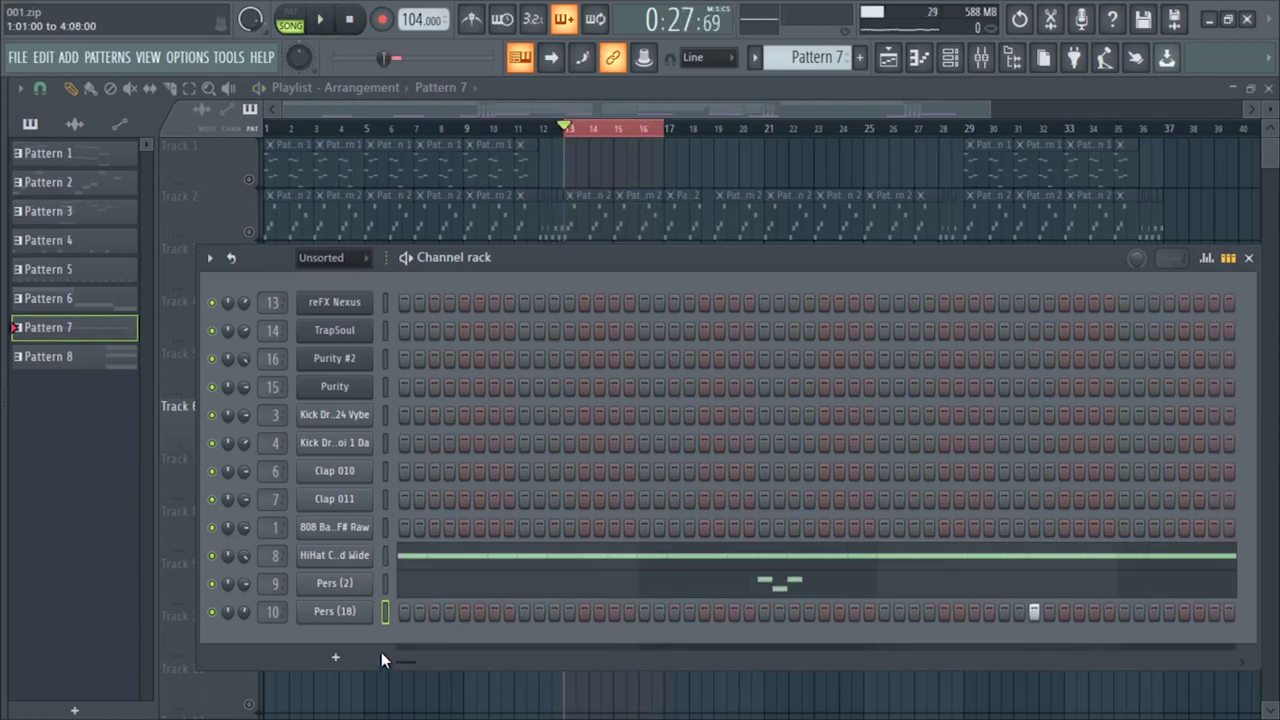
Step: Solo Track 7 in the playlist, inspect the Cymbal Crash 004 Gong sample's settings and play the crash from bar 13
key(F6)
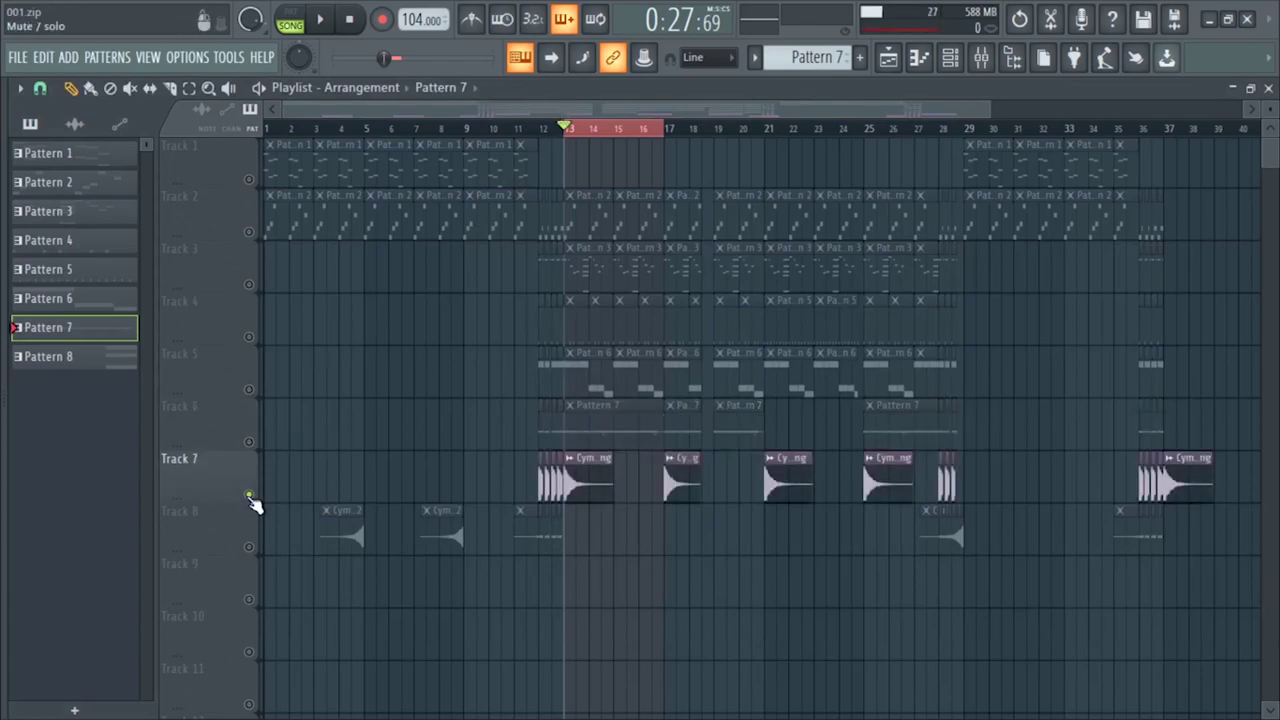
double_click(585, 478)
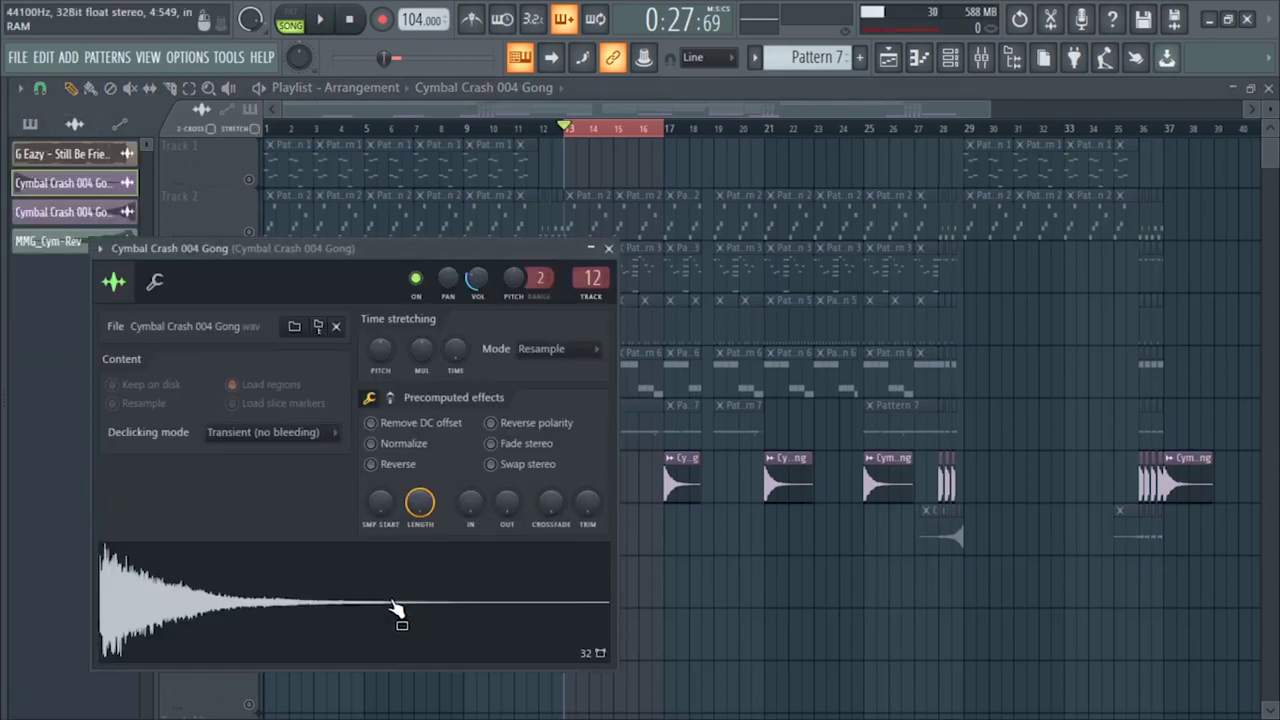
right_click(922, 655)
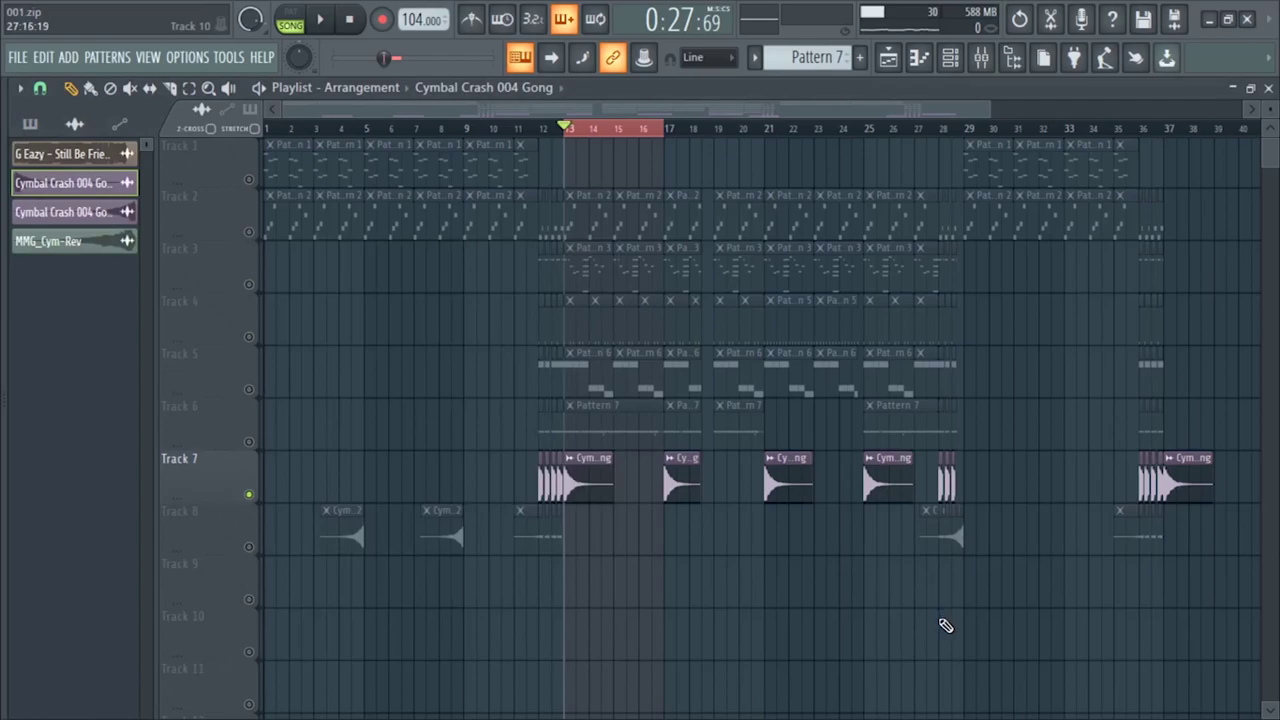
key(space)
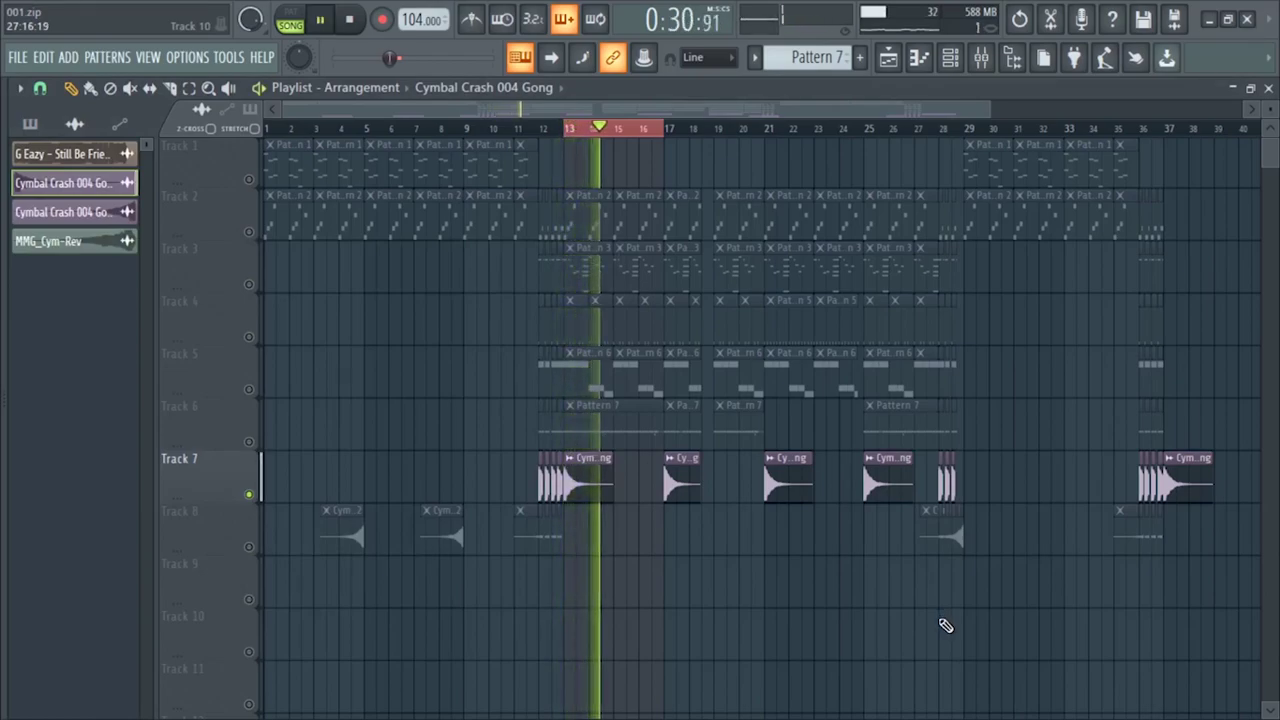
key(space)
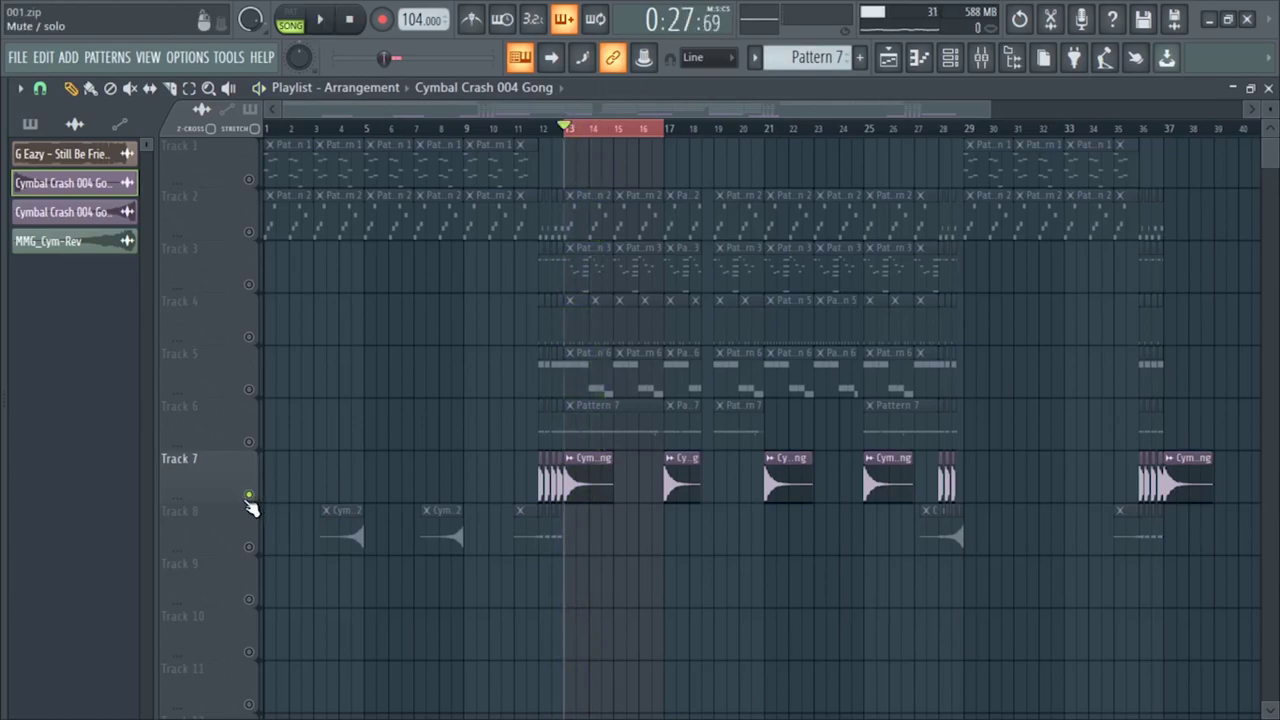
Step: Bring all tracks back in, select bars 11 and 12 on the timeline and play the transition into the drop
scroll(520, 133, up, 5)
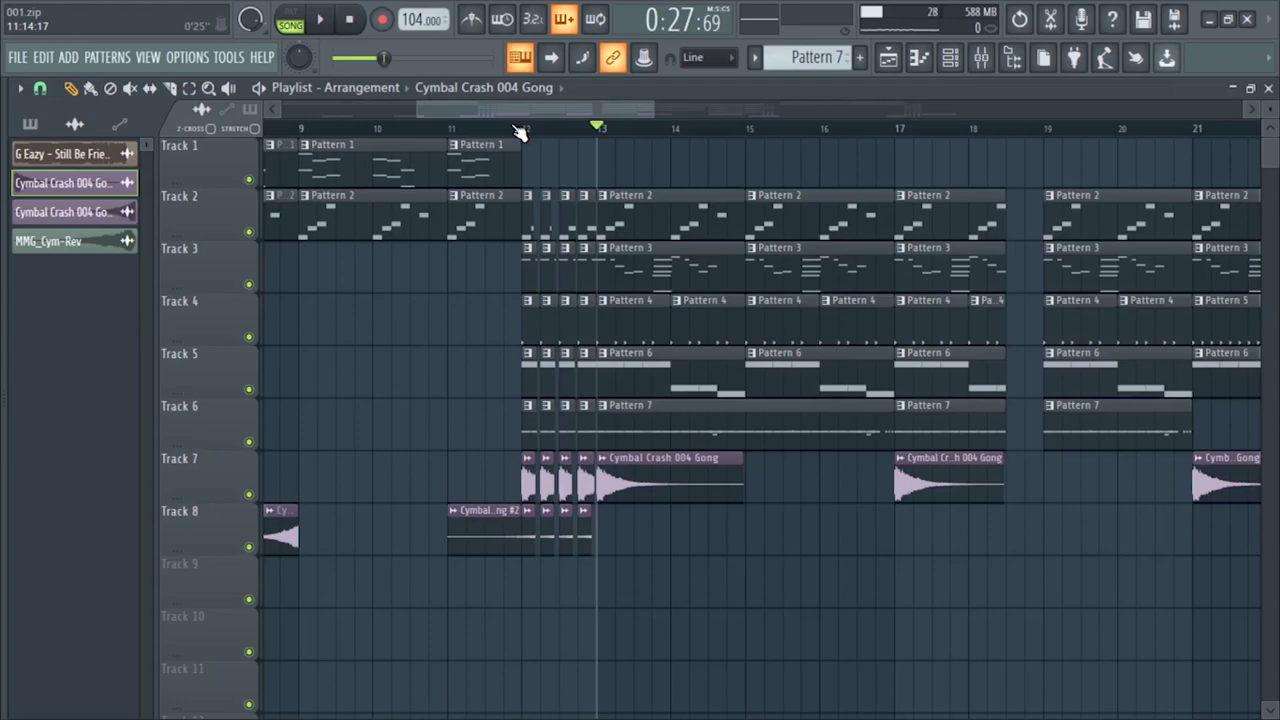
drag(522, 134, 605, 145)
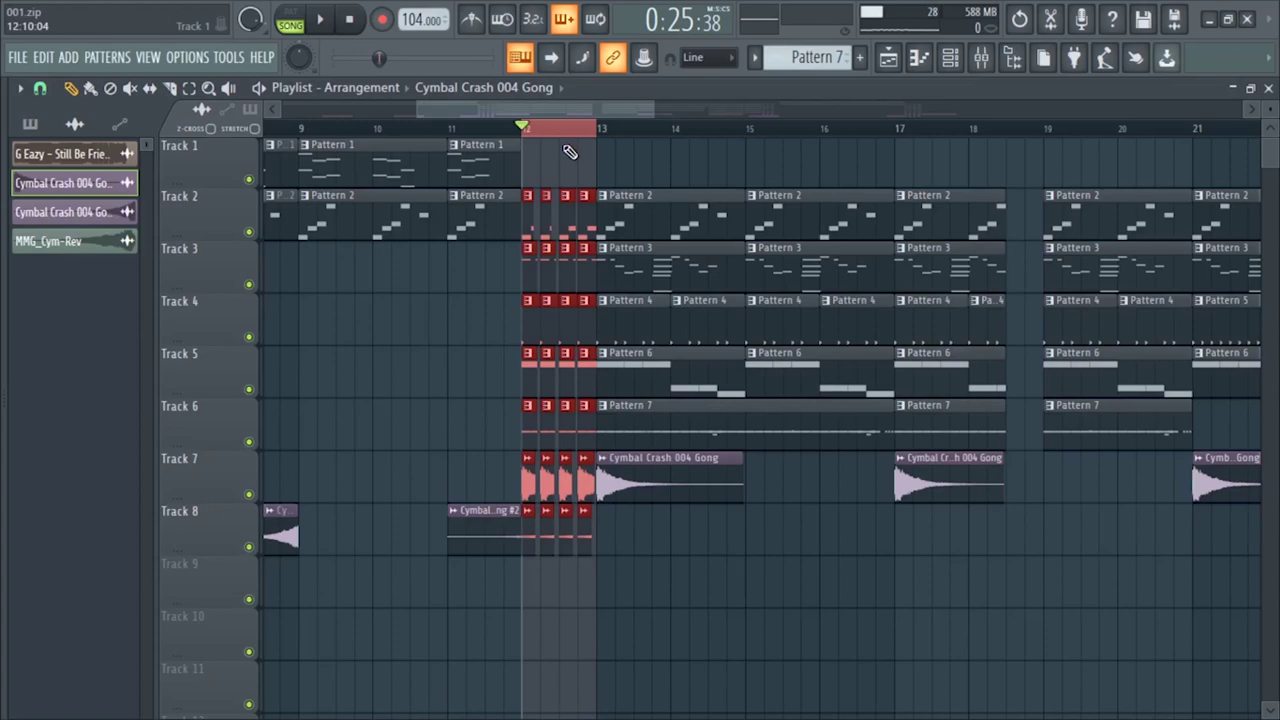
drag(455, 134, 600, 145)
key(space)
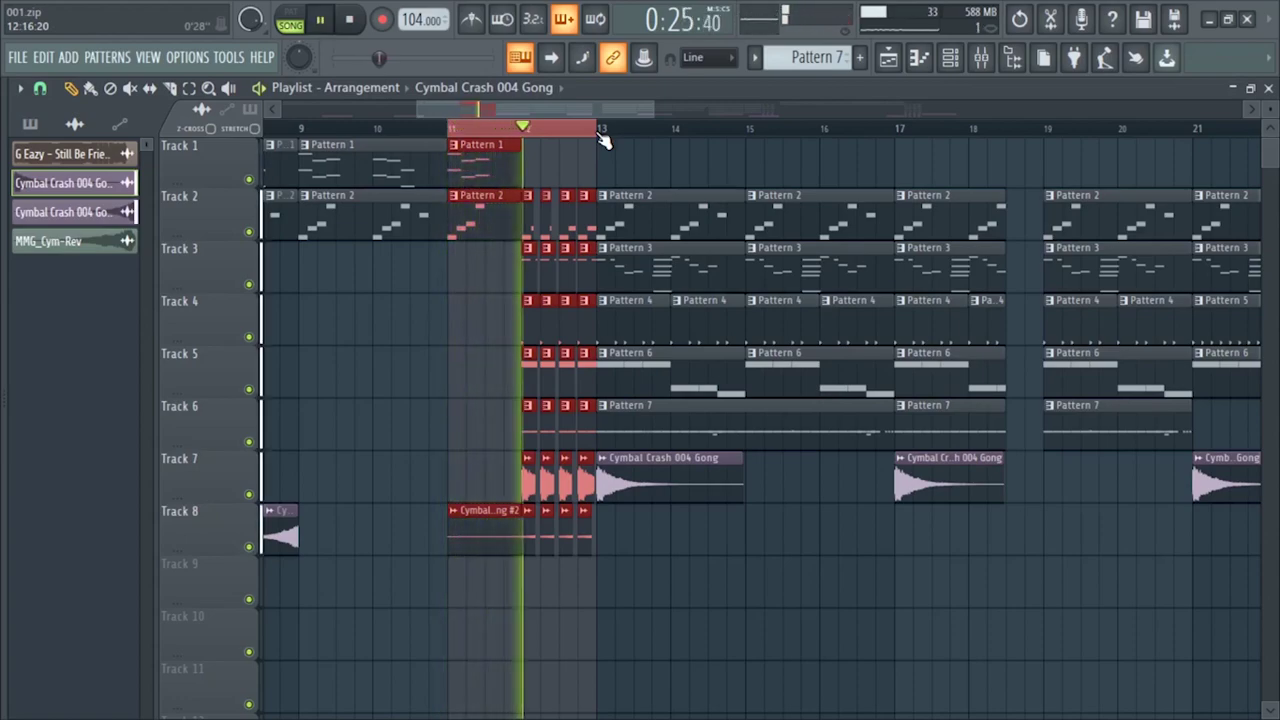
key(space)
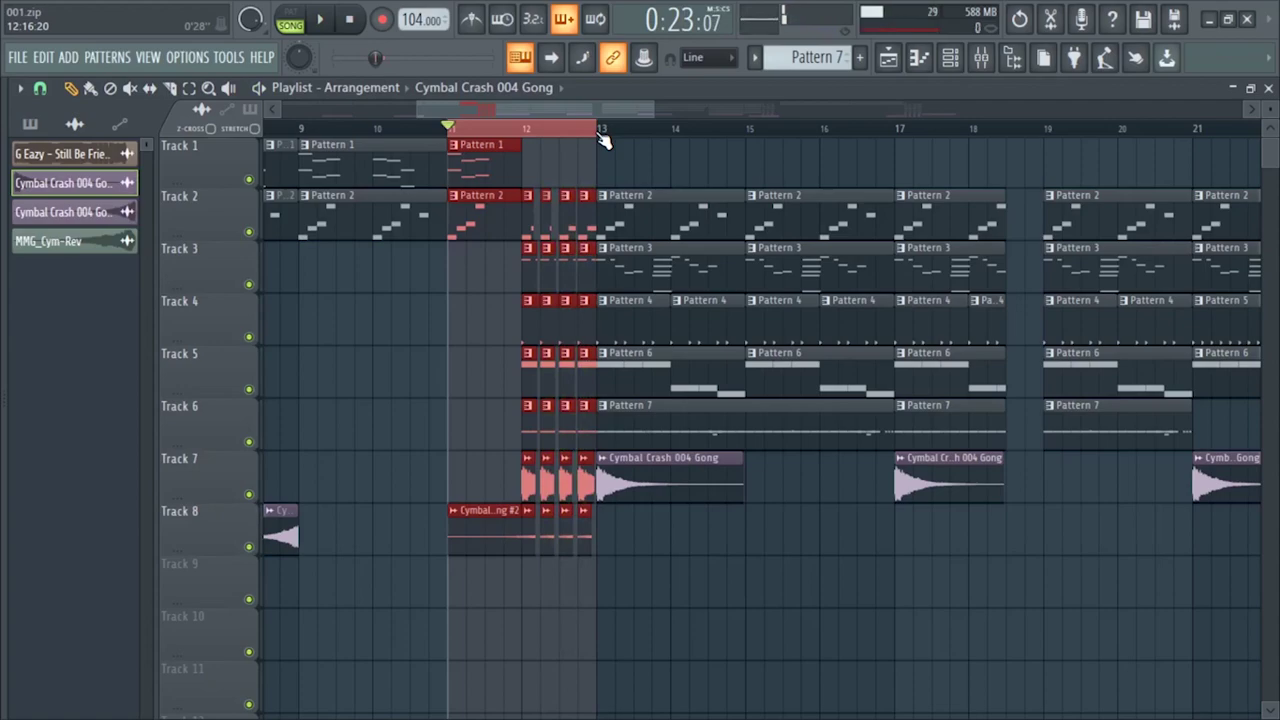
Step: Move the playback position to bar 12 and listen to the chopped clips of Track 2 and Track 3, each soloed
click(524, 132)
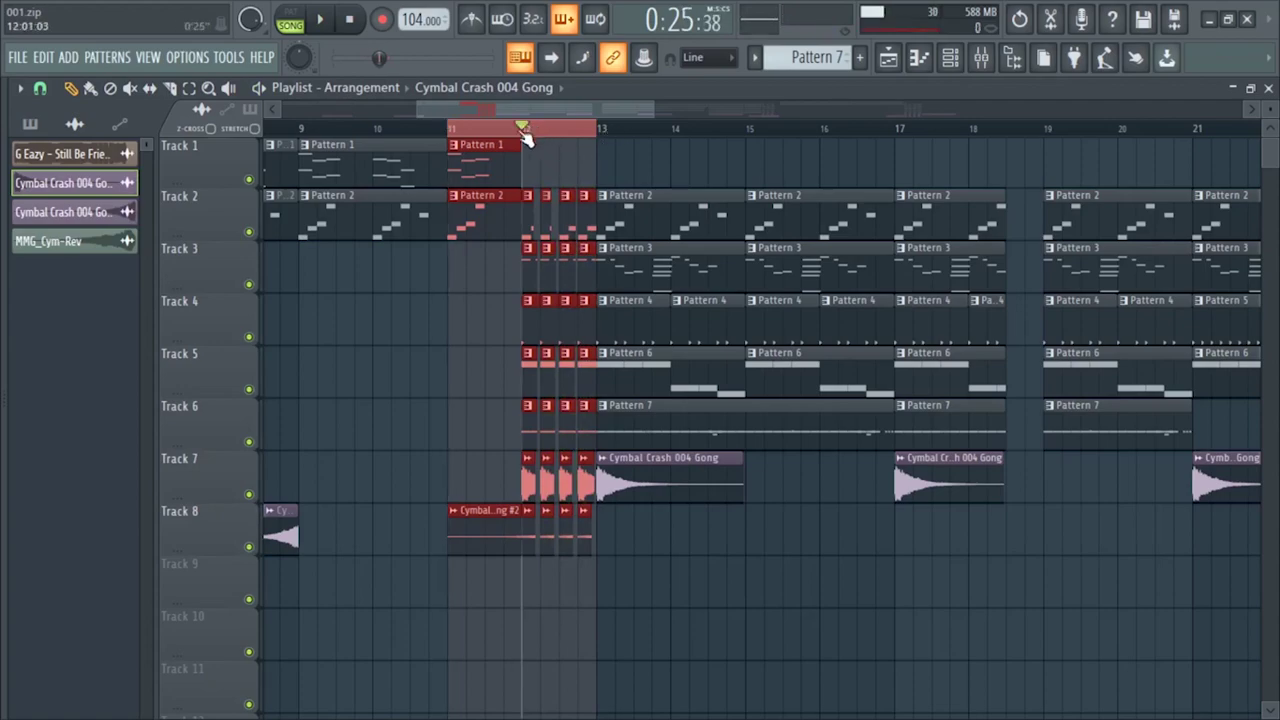
right_click(250, 232)
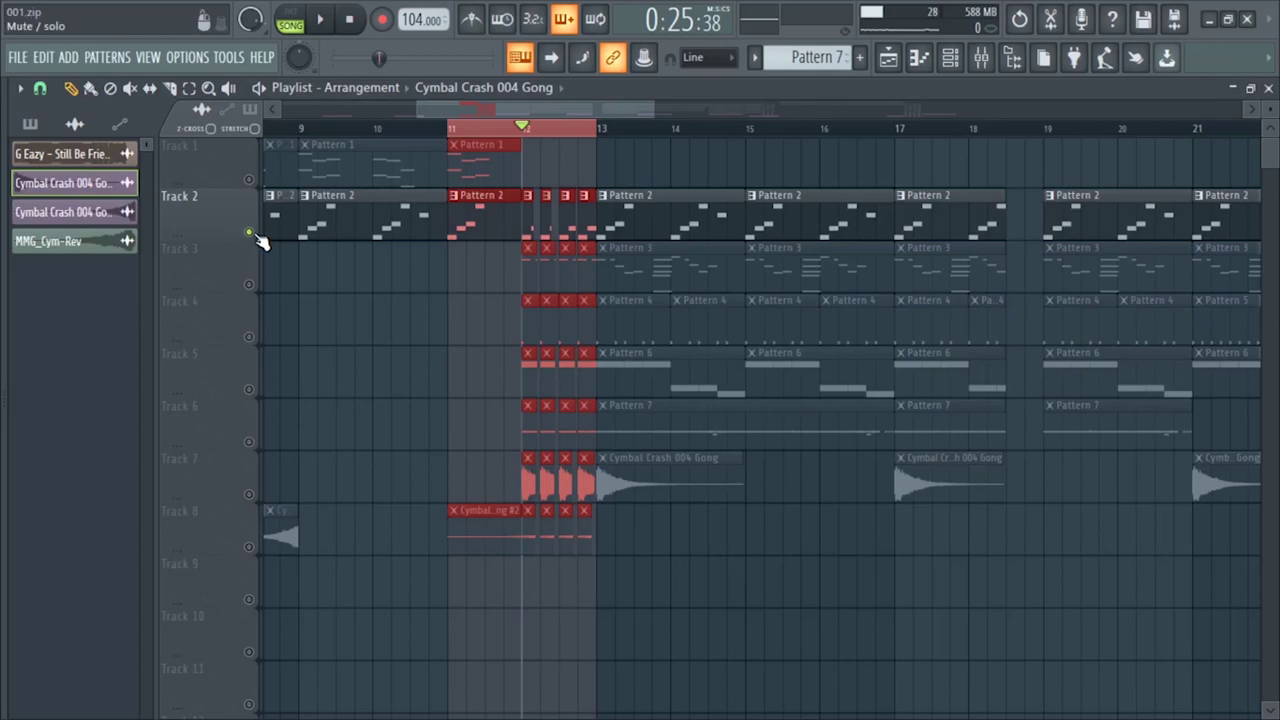
key(space)
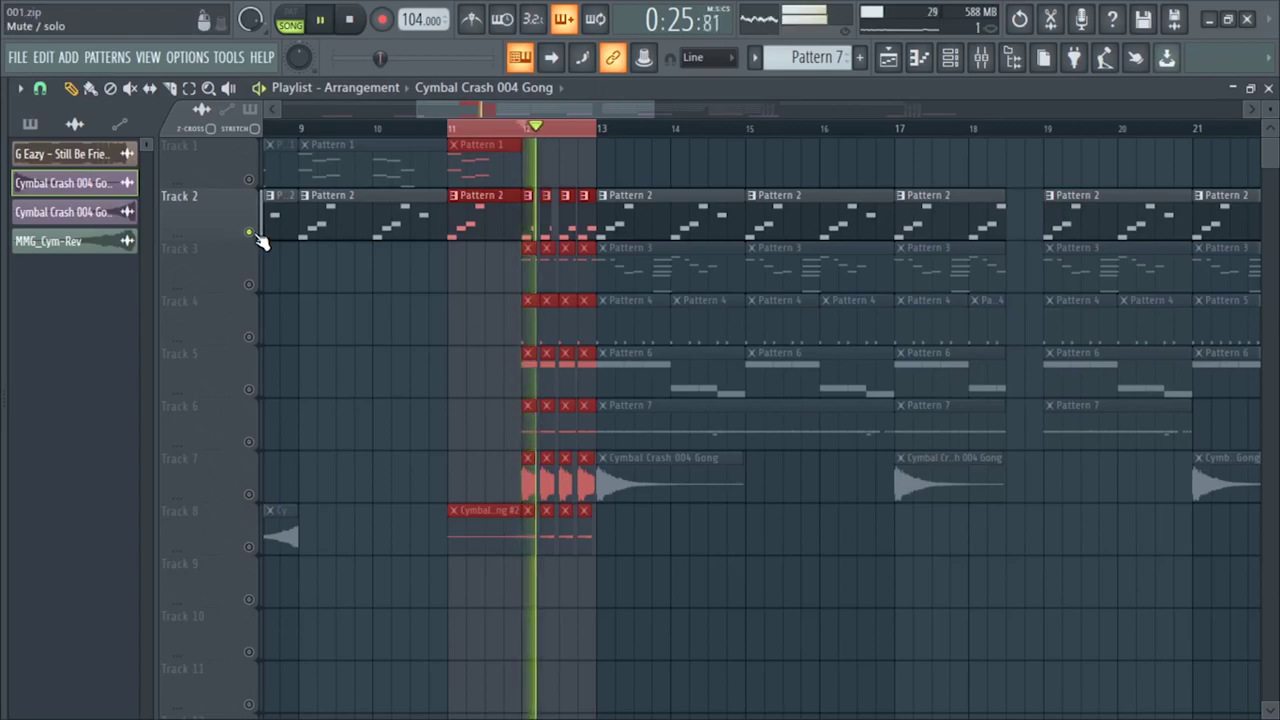
key(space)
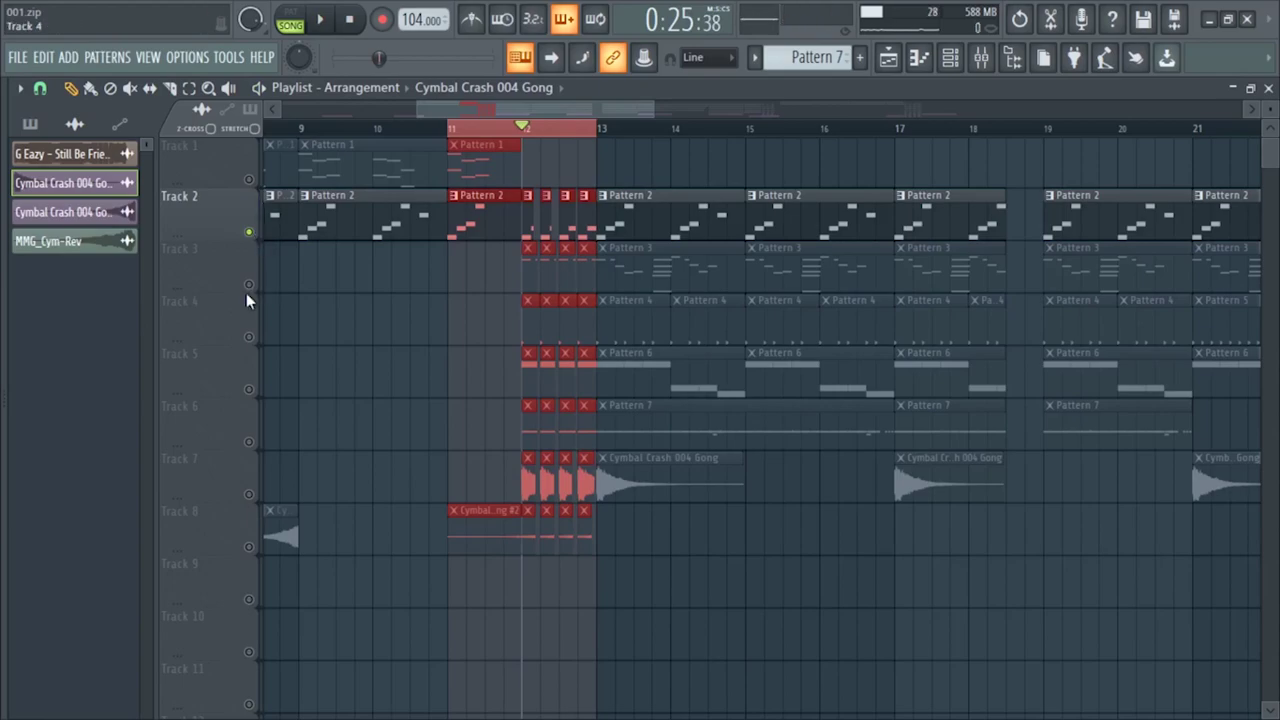
right_click(250, 285)
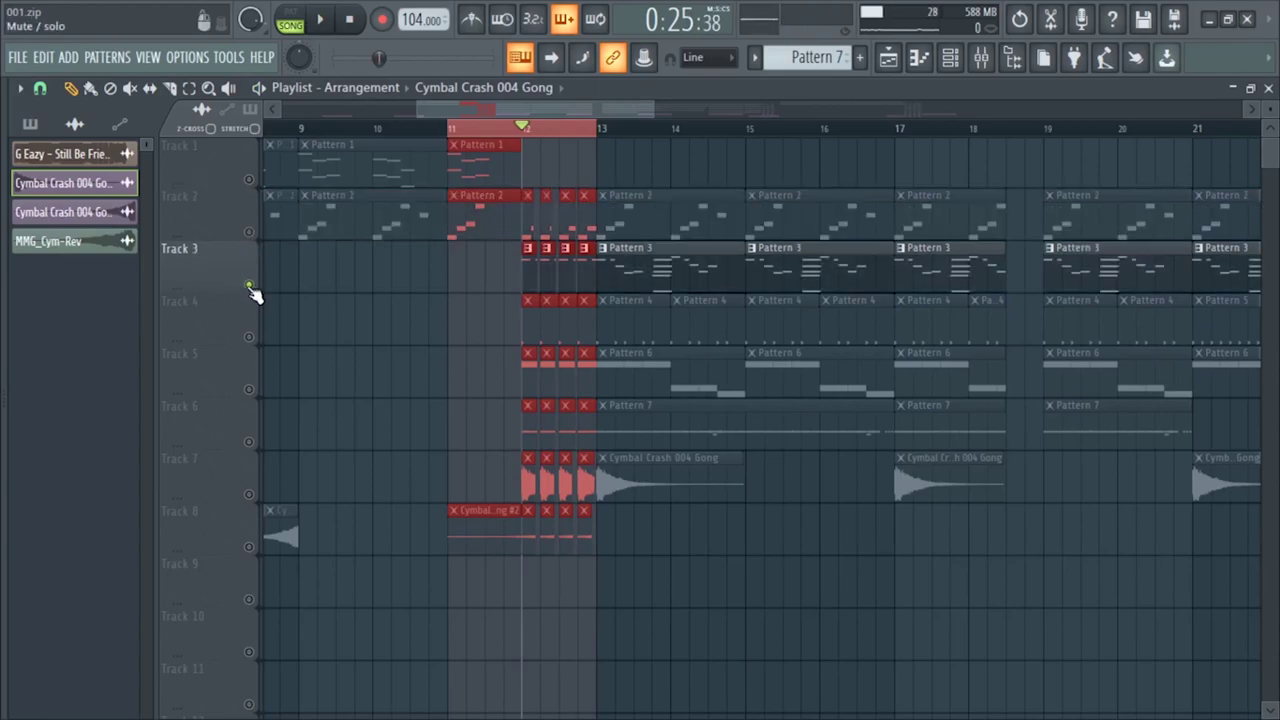
key(space)
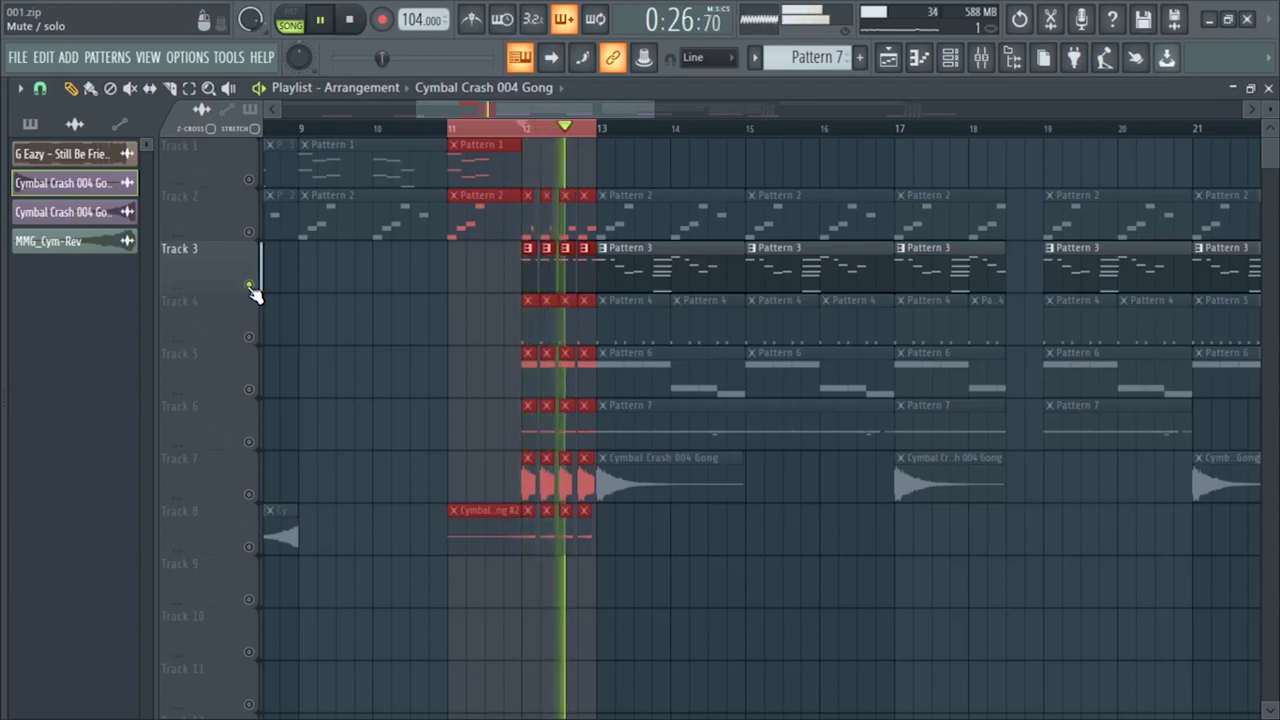
key(space)
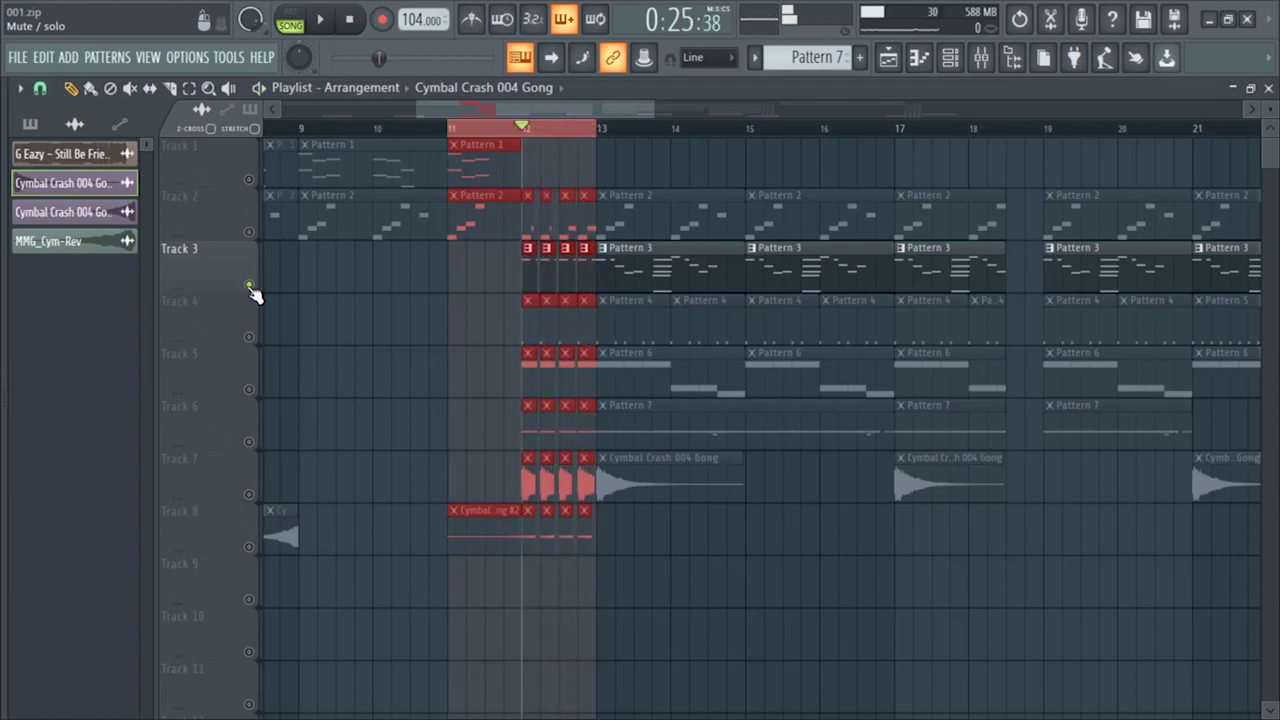
Step: Solo Track 4 and Track 5 one after the other and play each one's chopped clips from bar 12
right_click(250, 338)
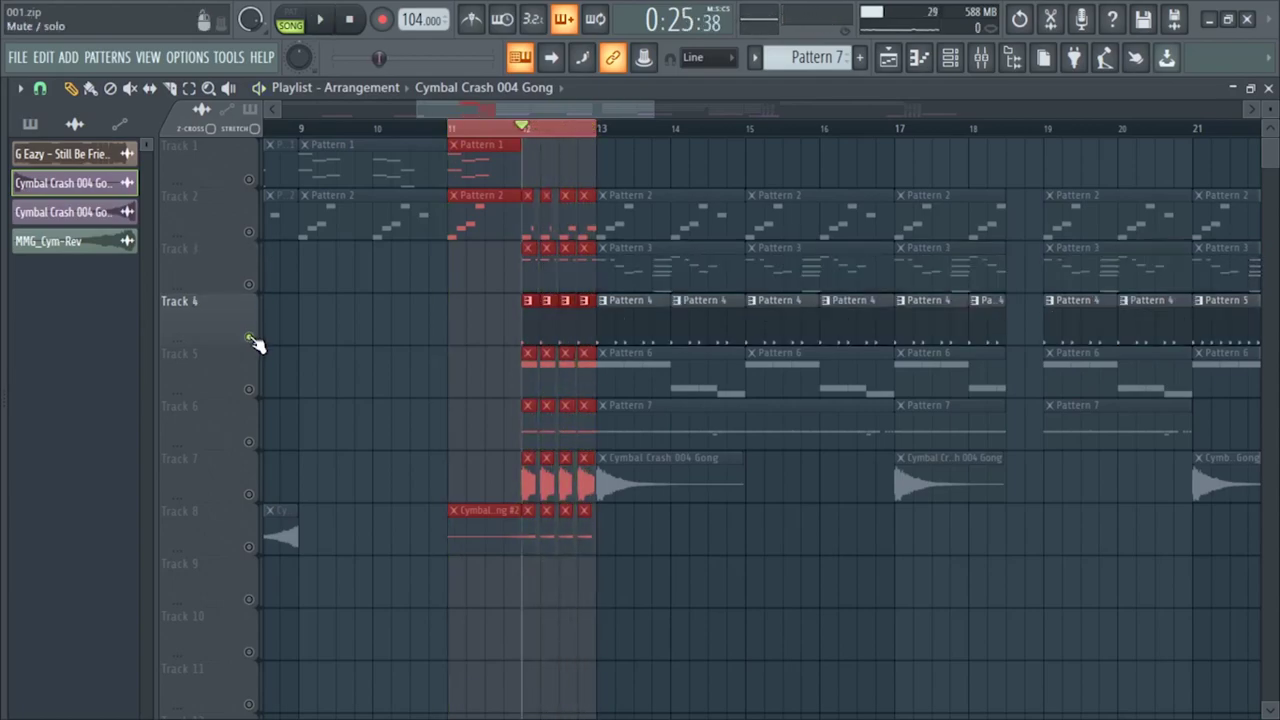
key(space)
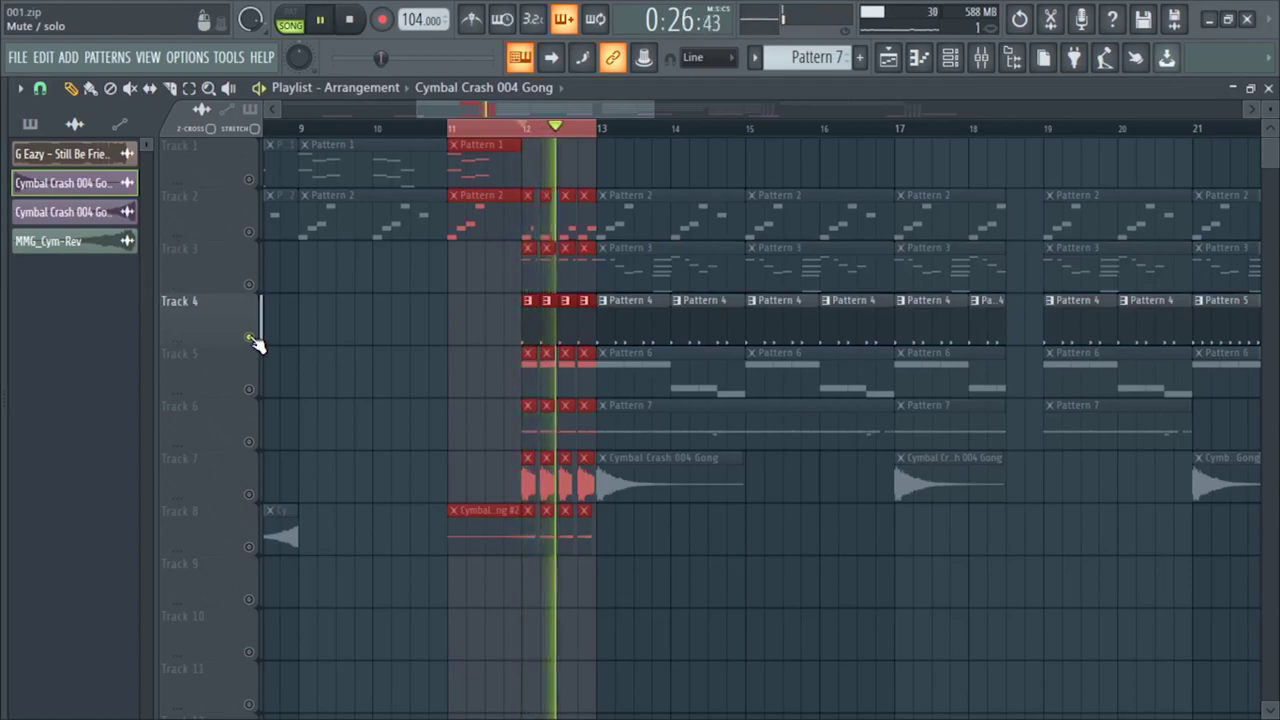
key(space)
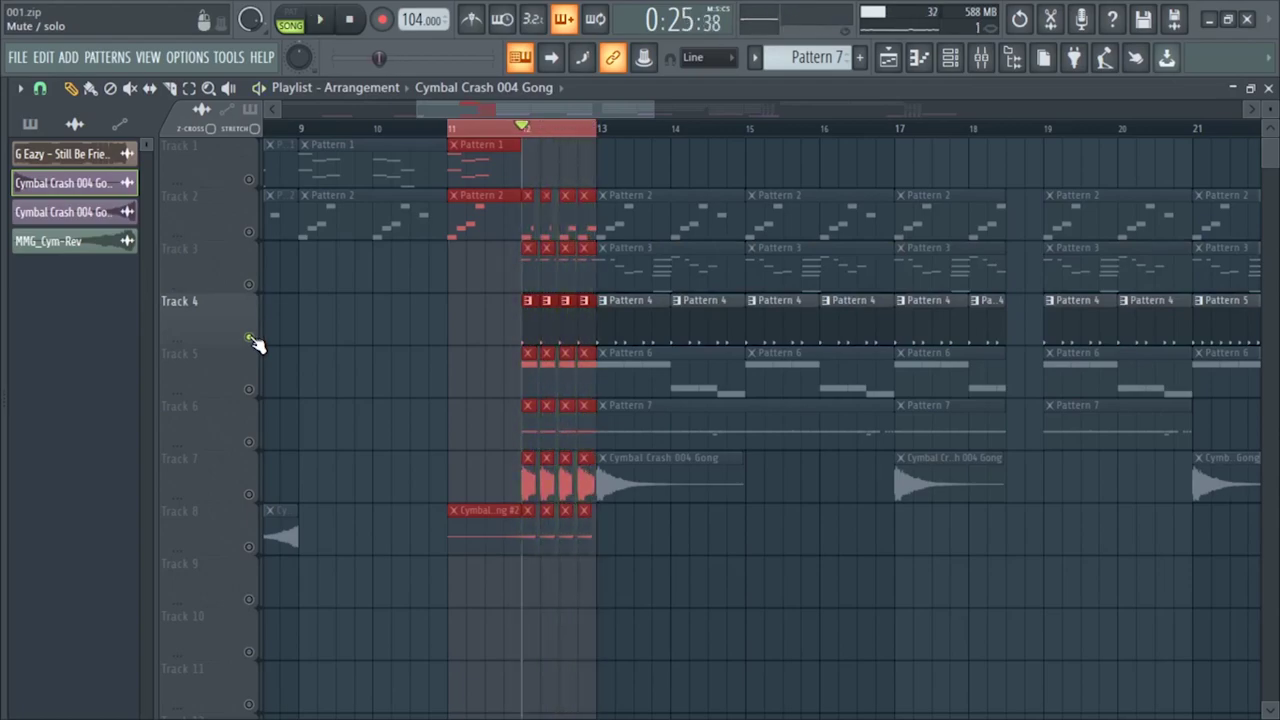
right_click(250, 390)
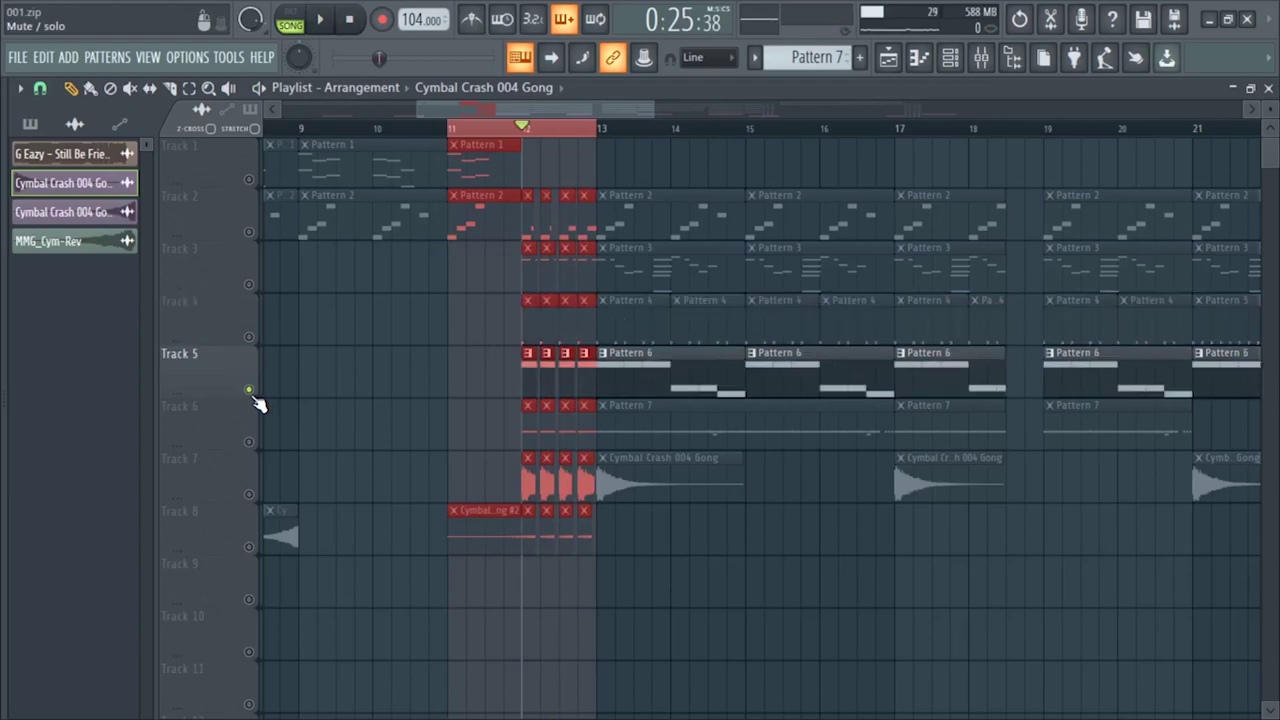
key(space)
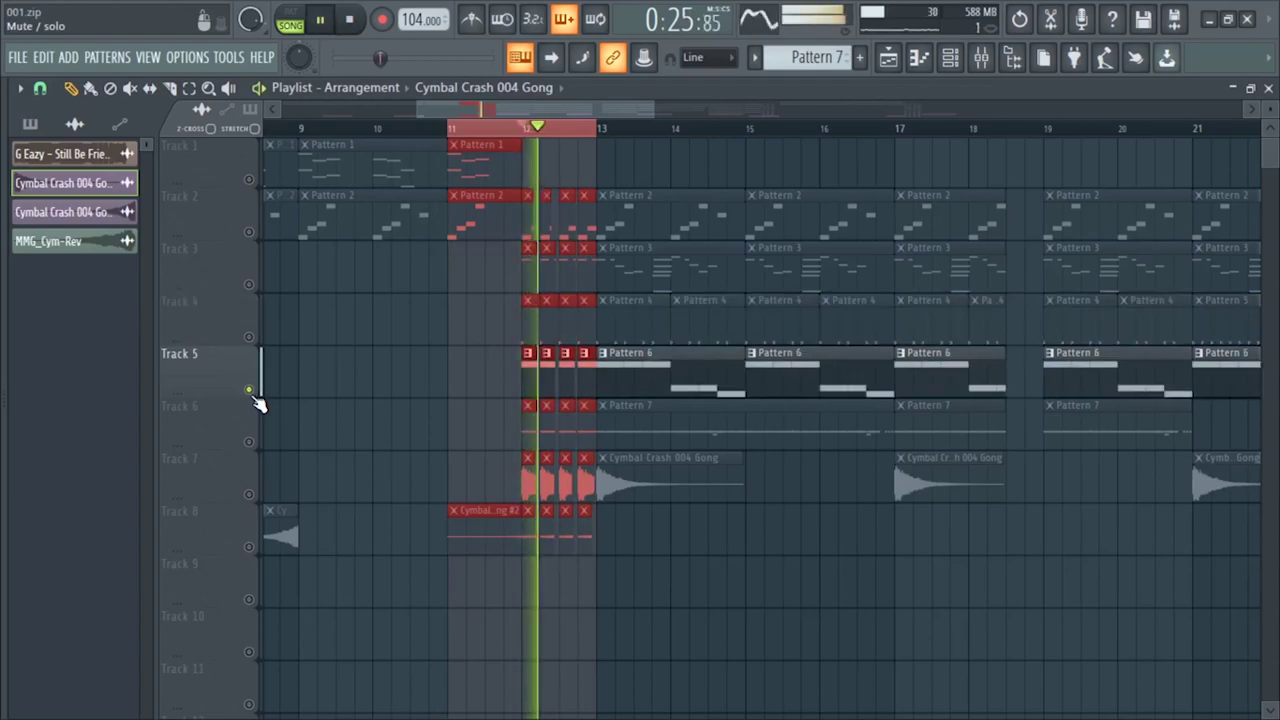
key(space)
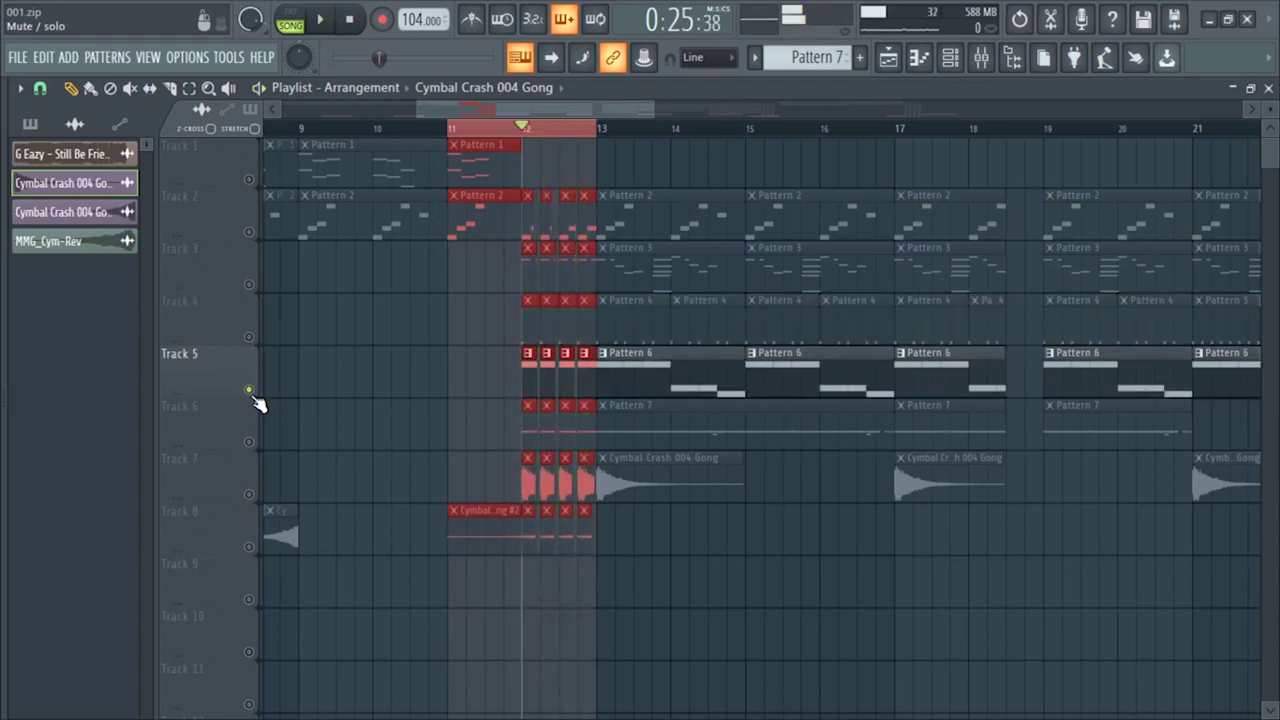
Step: Solo Track 6 and Track 7 one after the other and play each one's chopped clips from bar 12
right_click(250, 443)
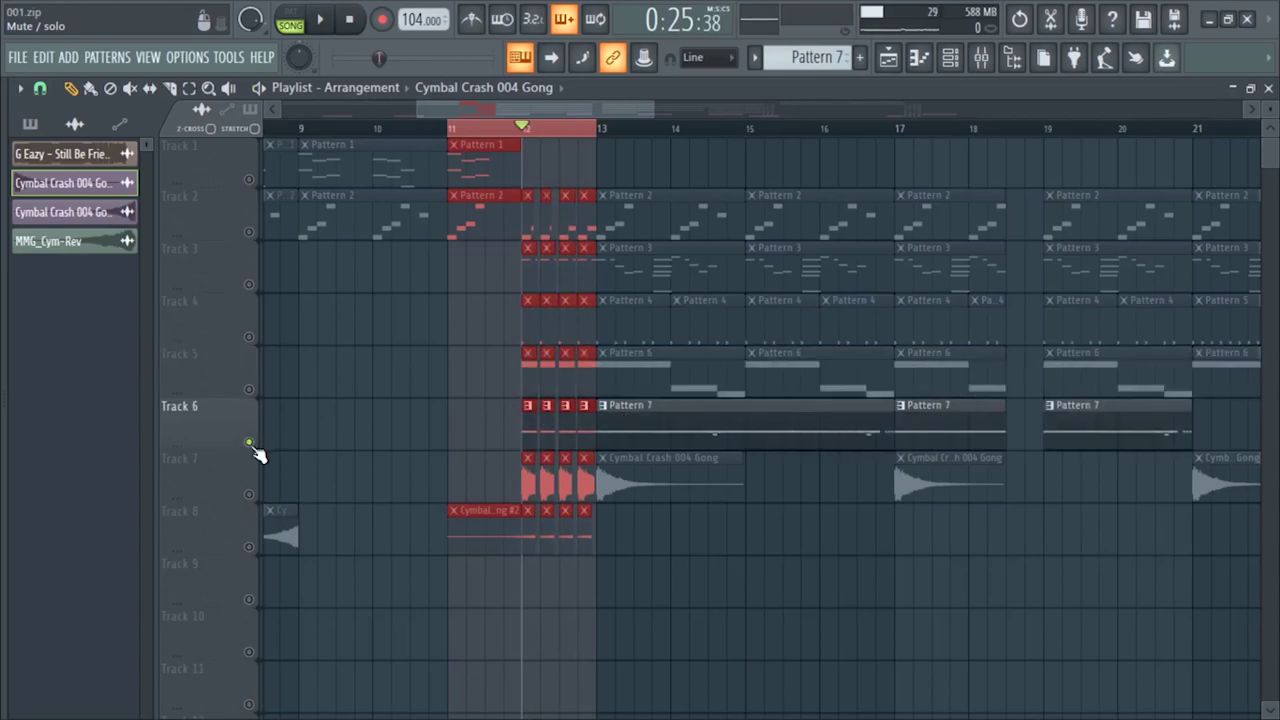
key(space)
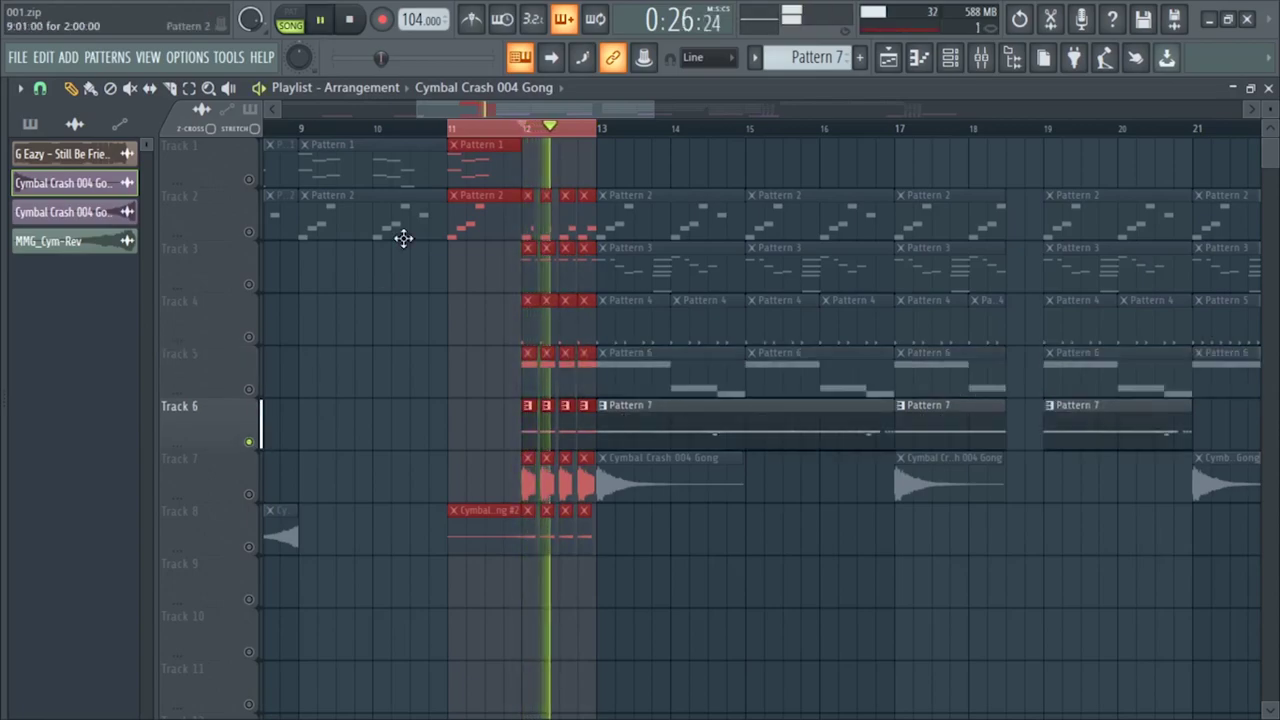
key(space)
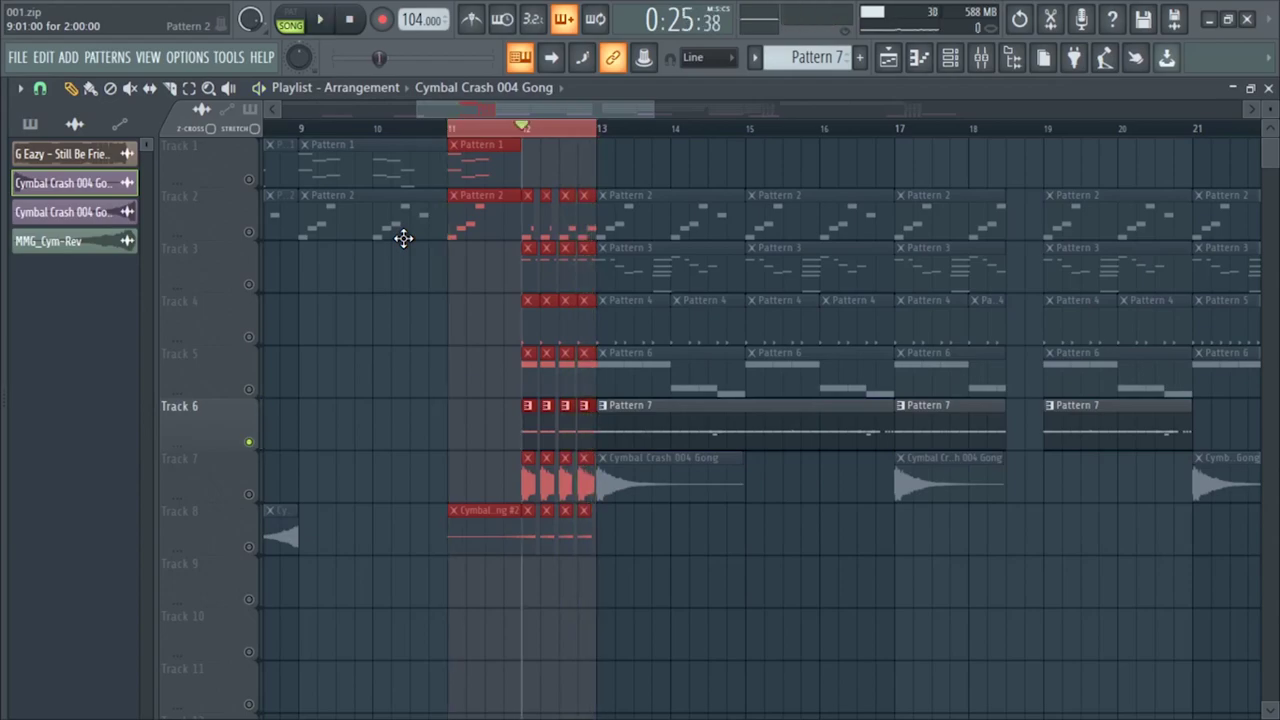
right_click(250, 495)
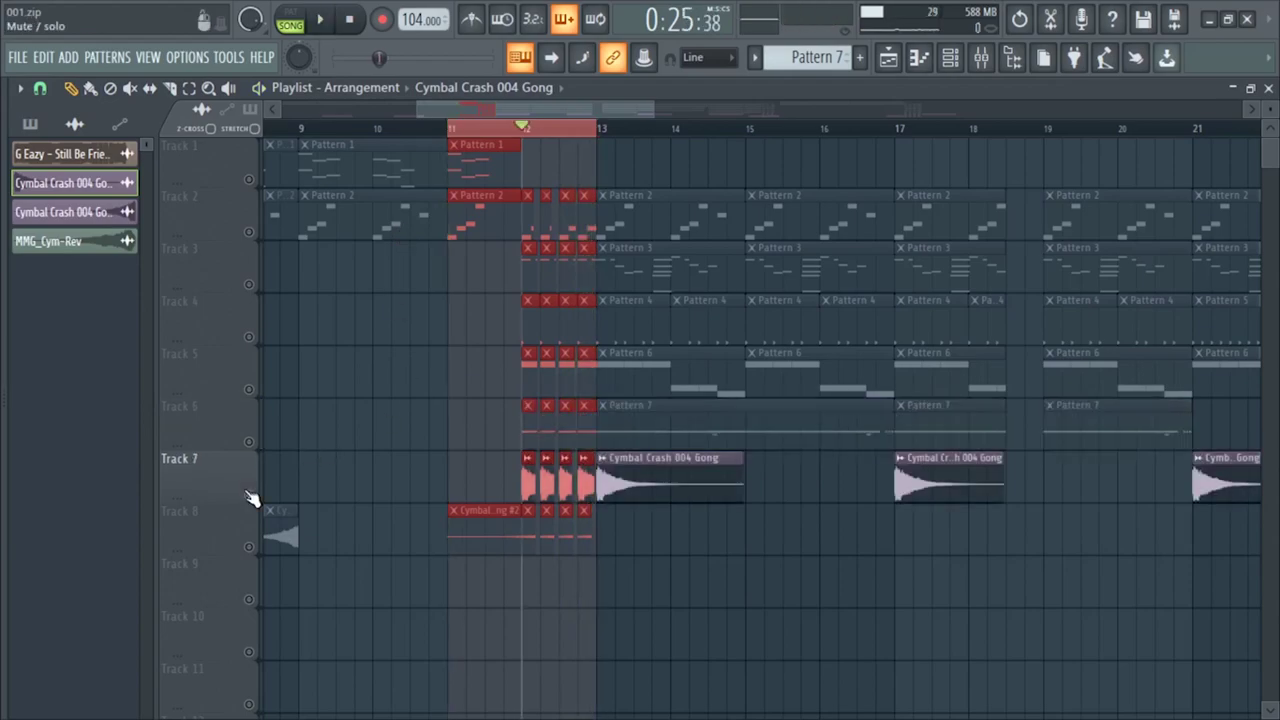
key(space)
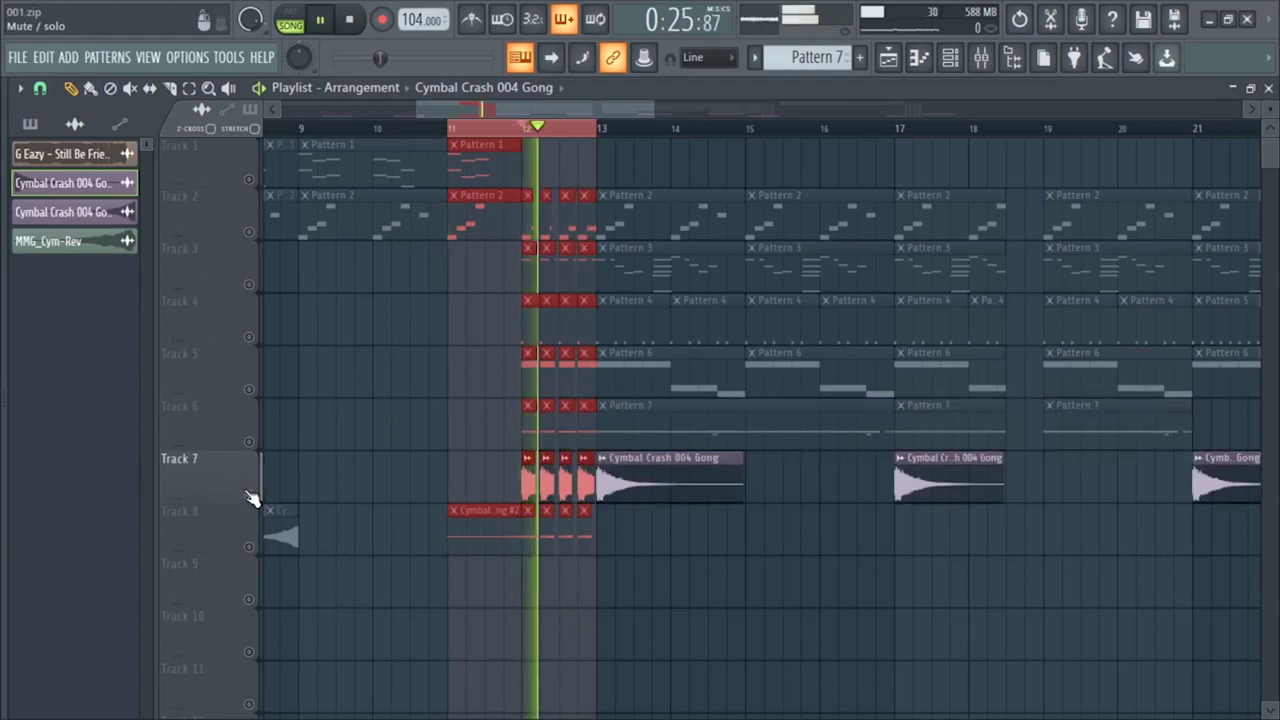
key(space)
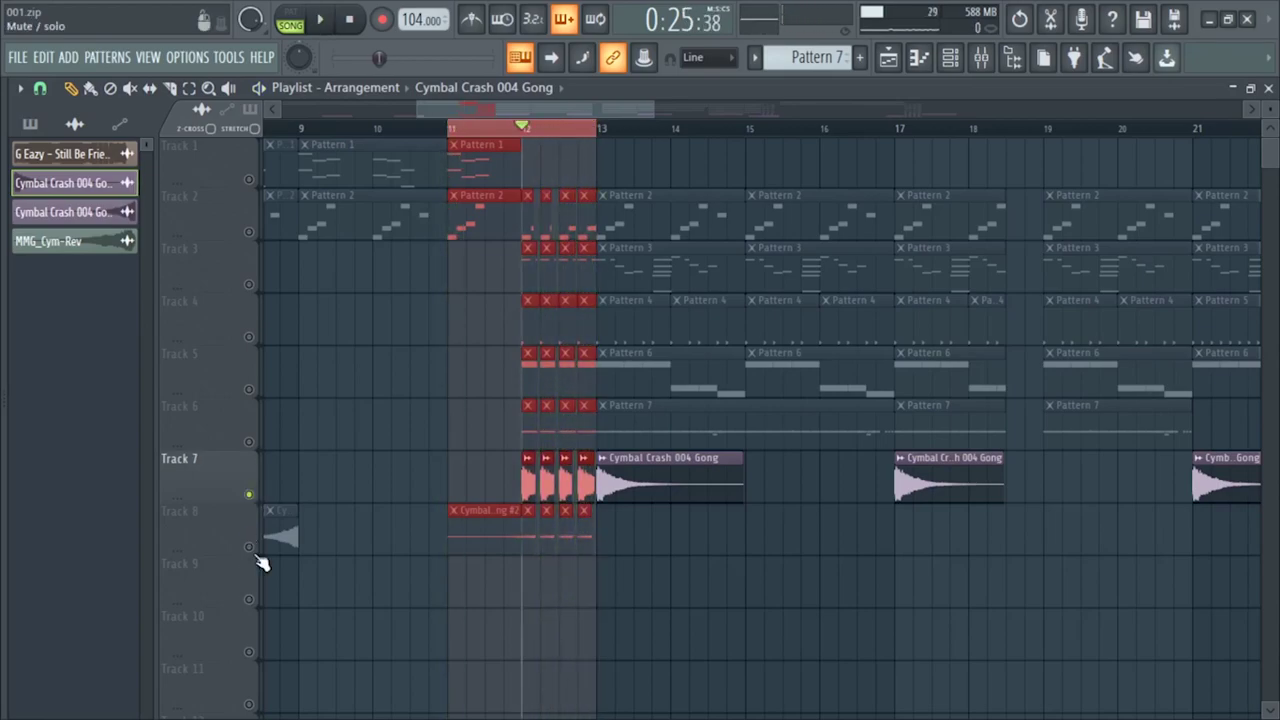
Step: Solo Track 8, move the playback position to bar 11 and listen to its cymbal clips through the chopped section
right_click(250, 548)
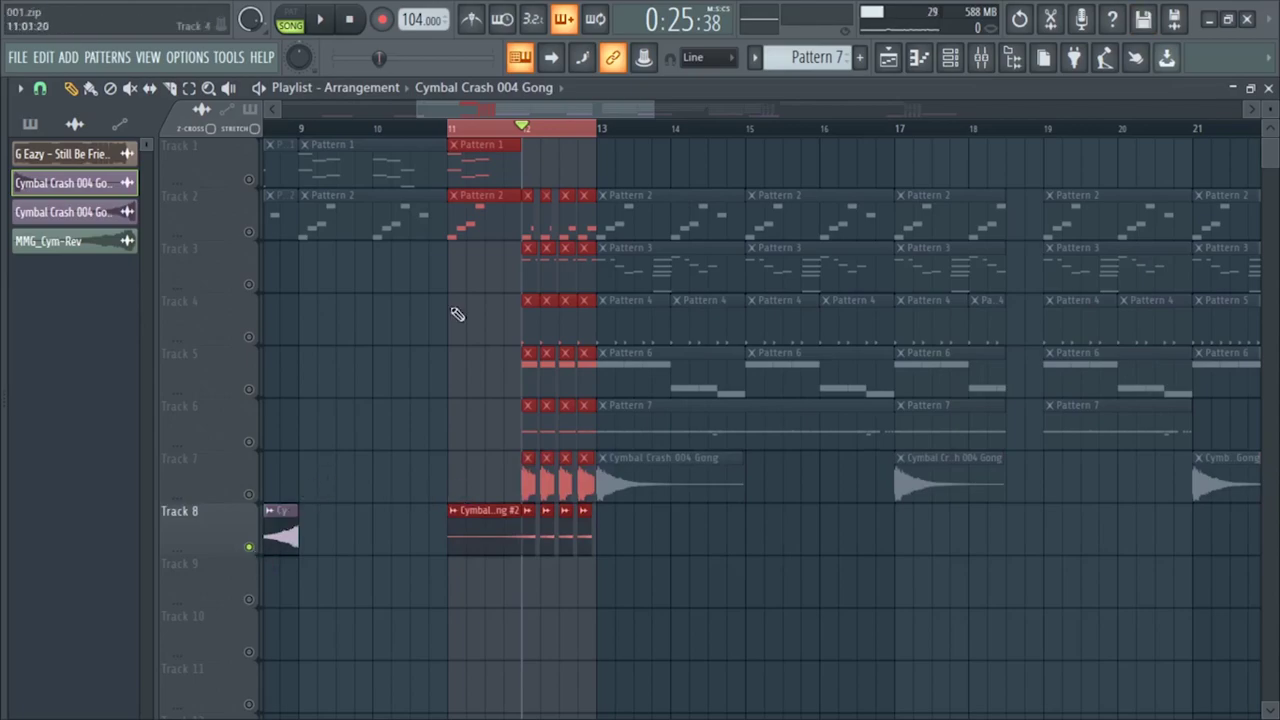
click(449, 127)
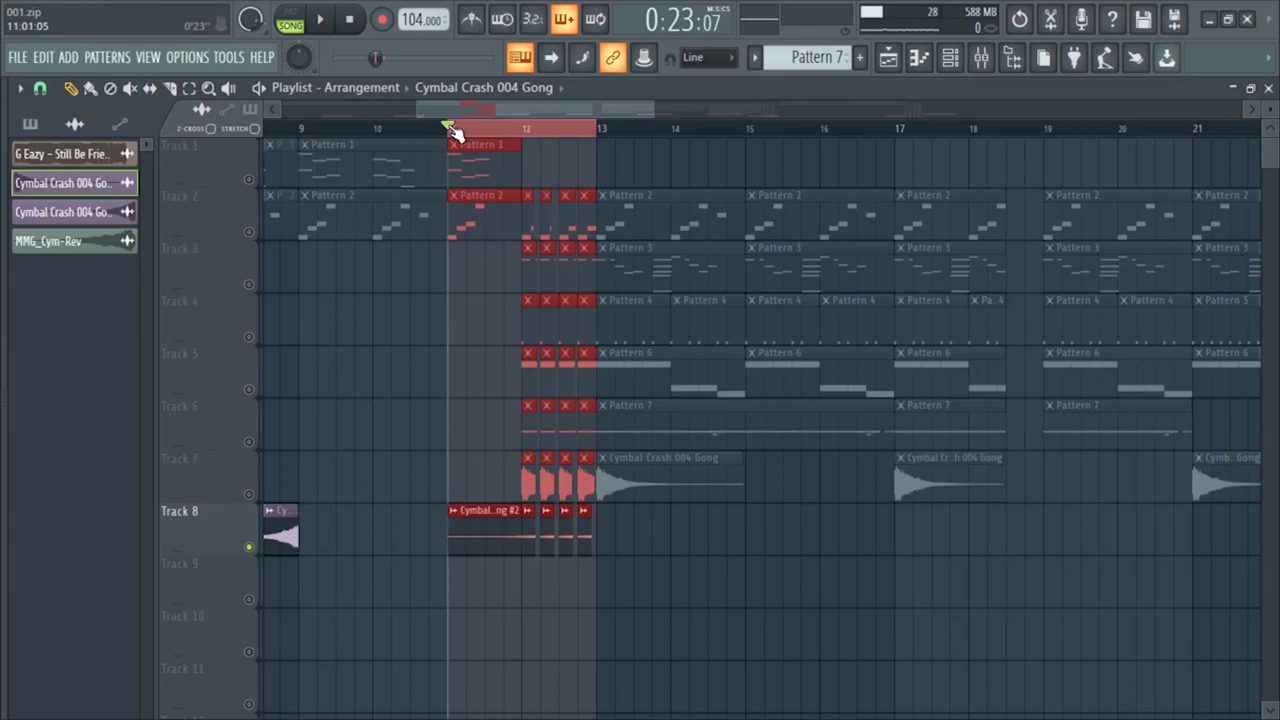
key(space)
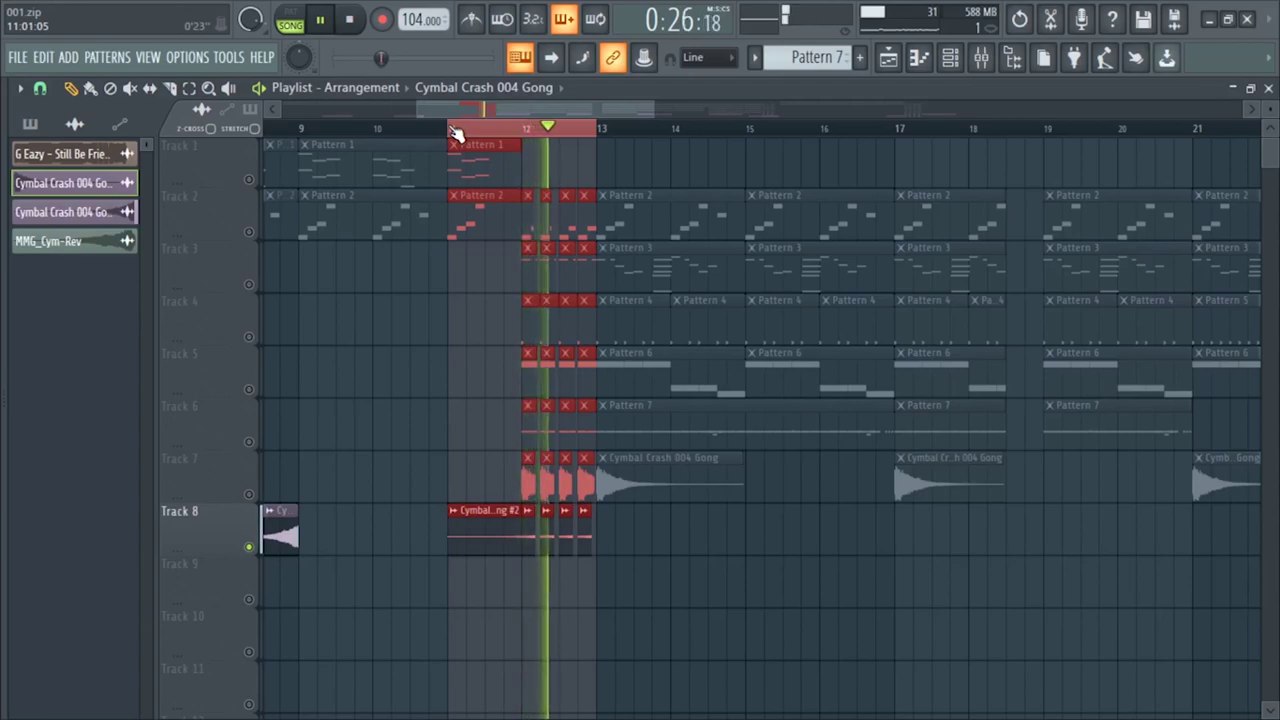
key(space)
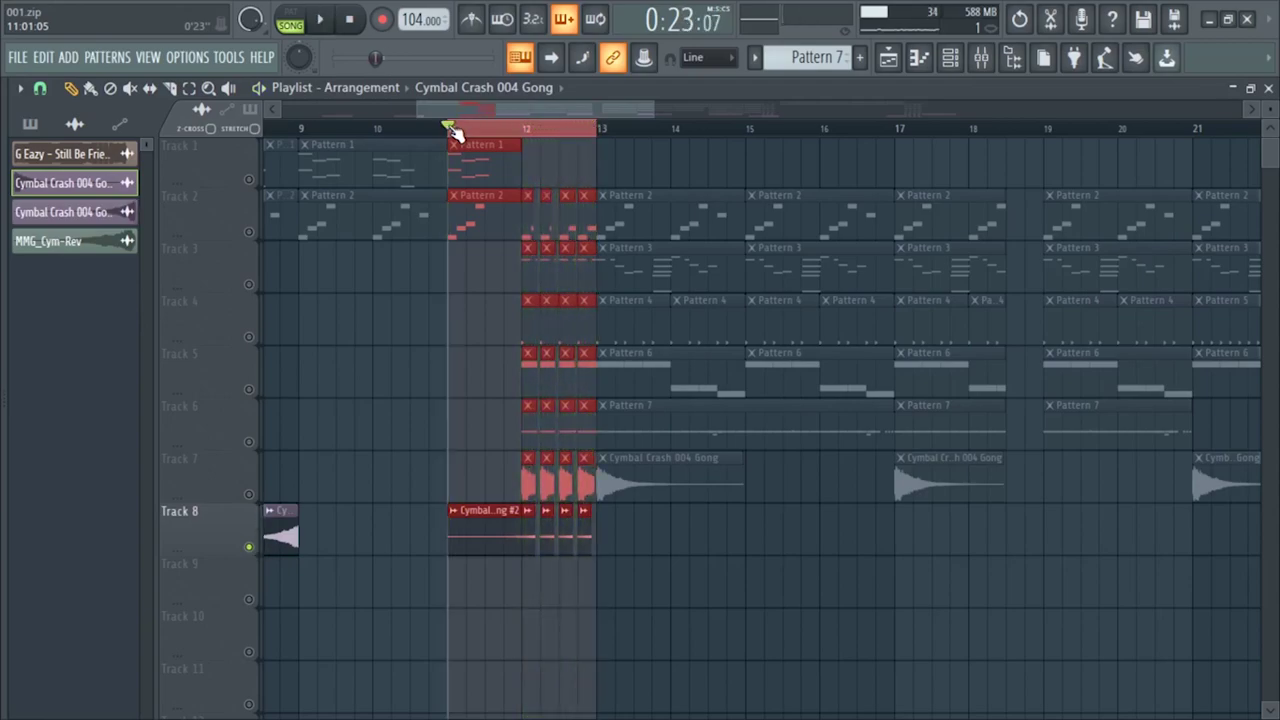
Step: Unmute all tracks again and play the full transition from bar 11
right_click(250, 180)
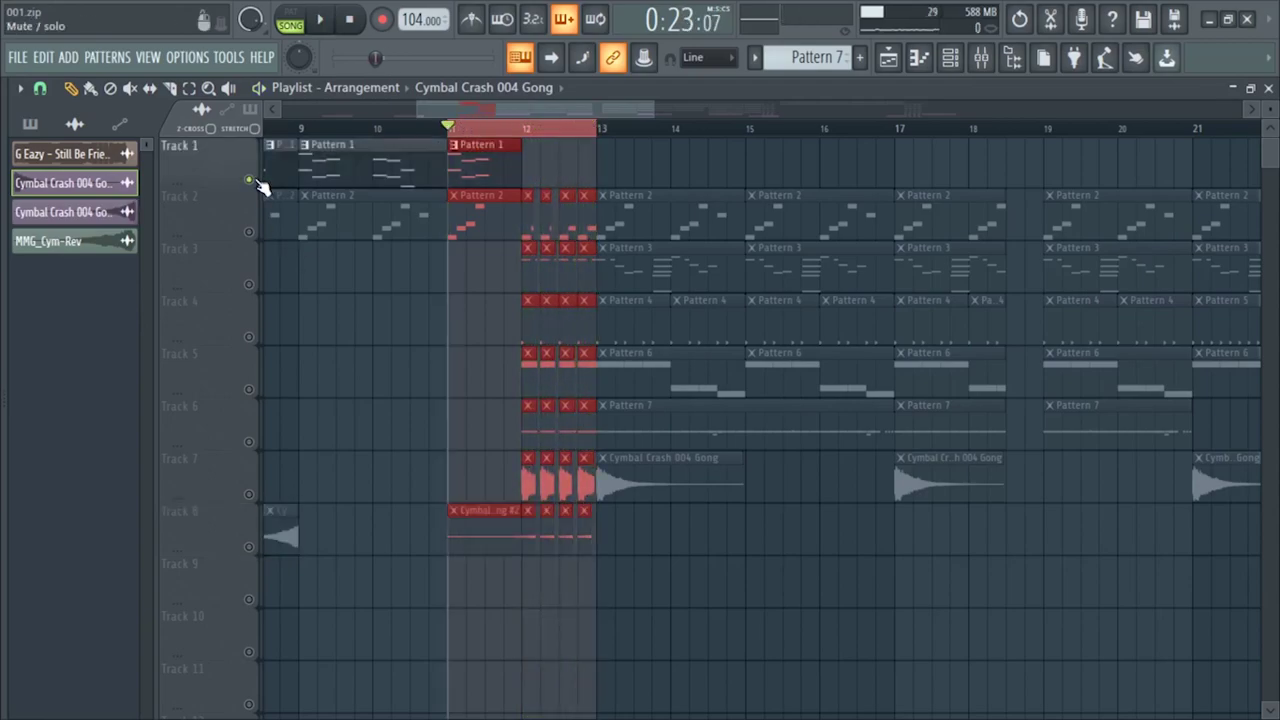
right_click(252, 181)
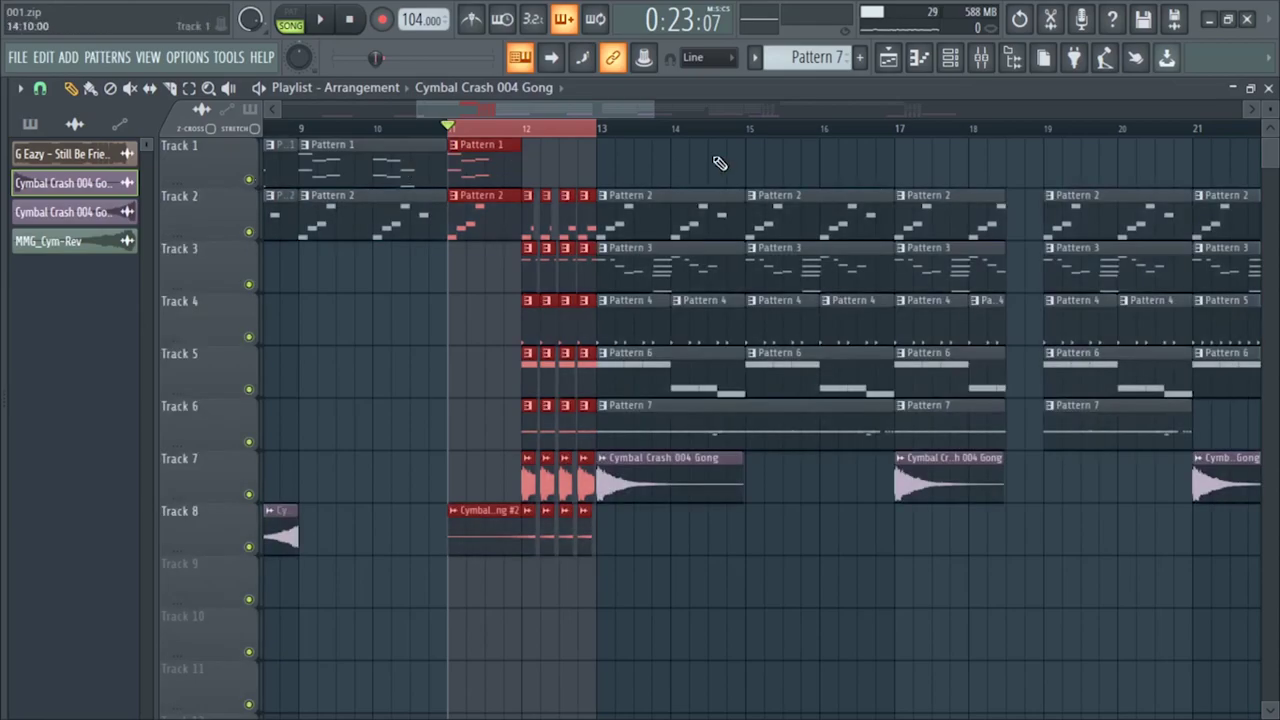
key(space)
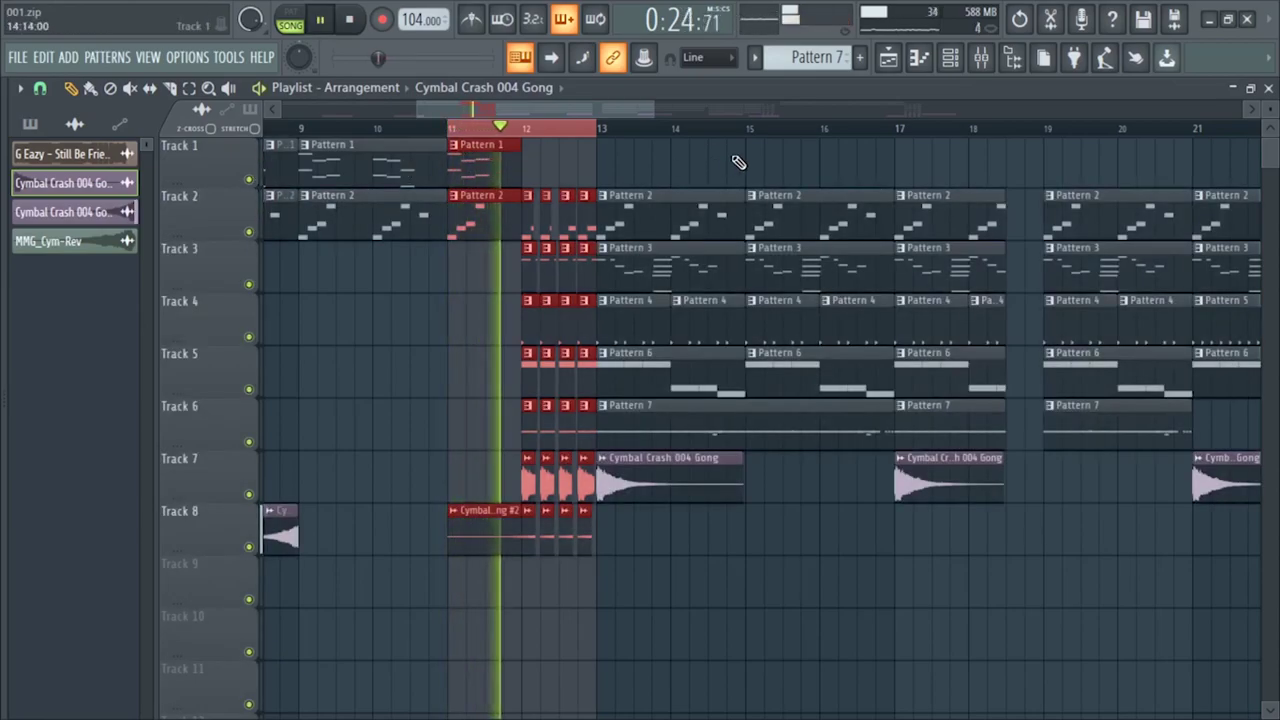